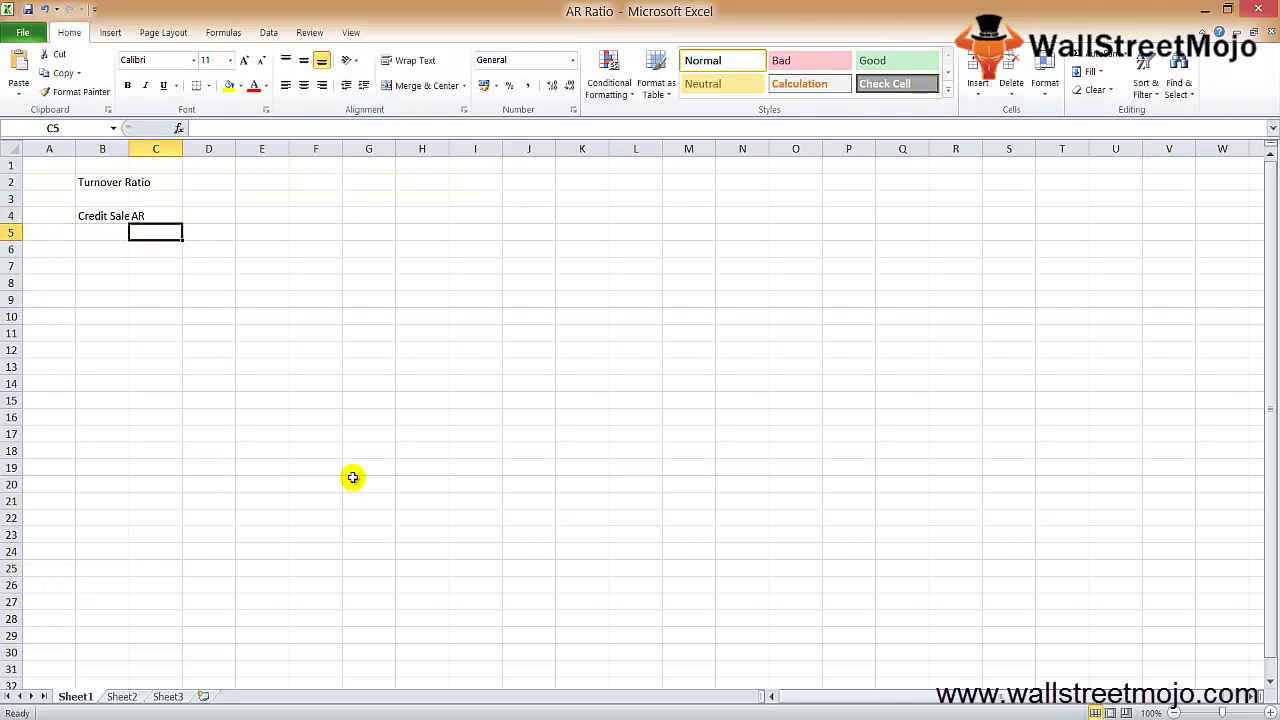
- Enter the labels Credit in B7 and Accounts Rece in C7
key(Down)
key(Down)
key(Left)
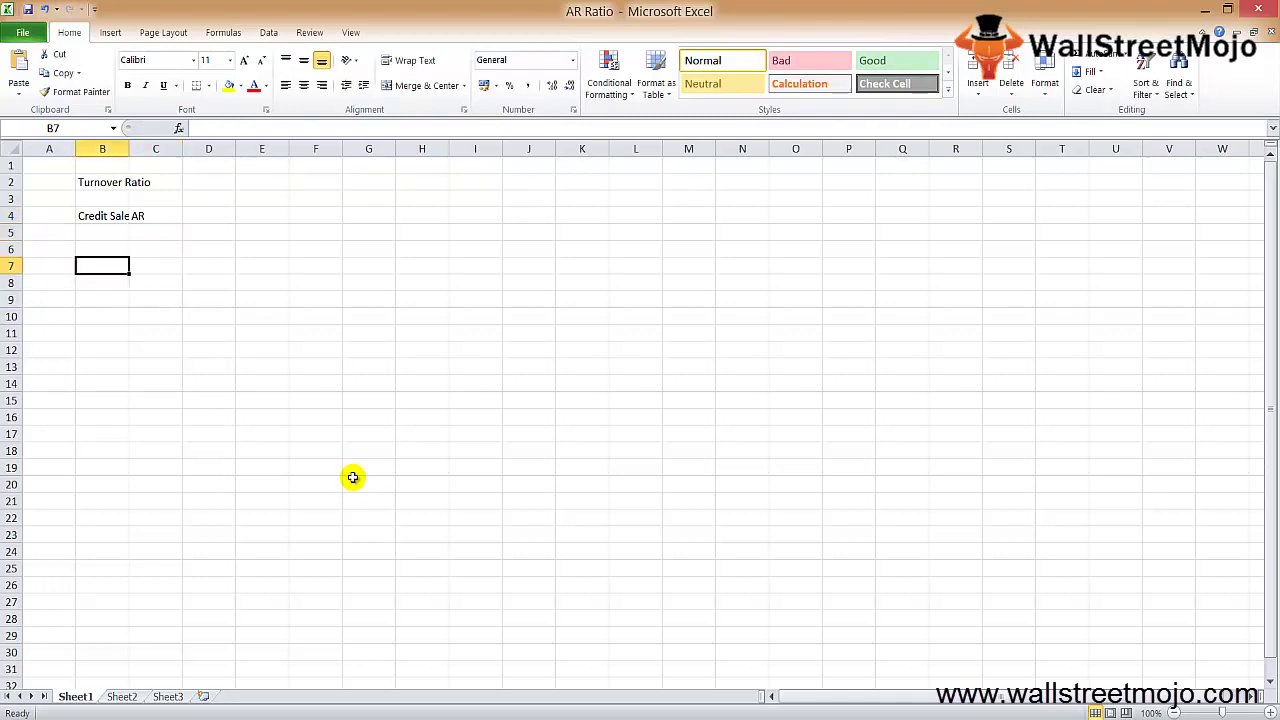
text(Credit)
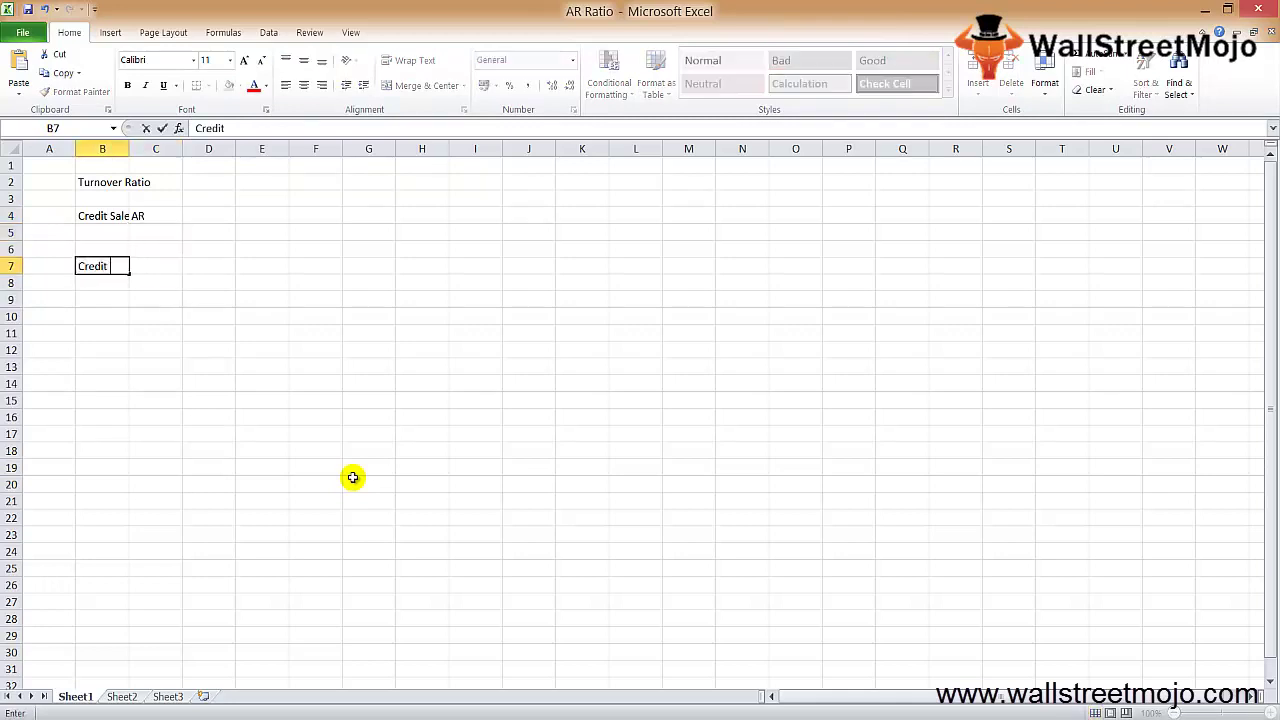
key(Return)
key(Up)
key(Right)
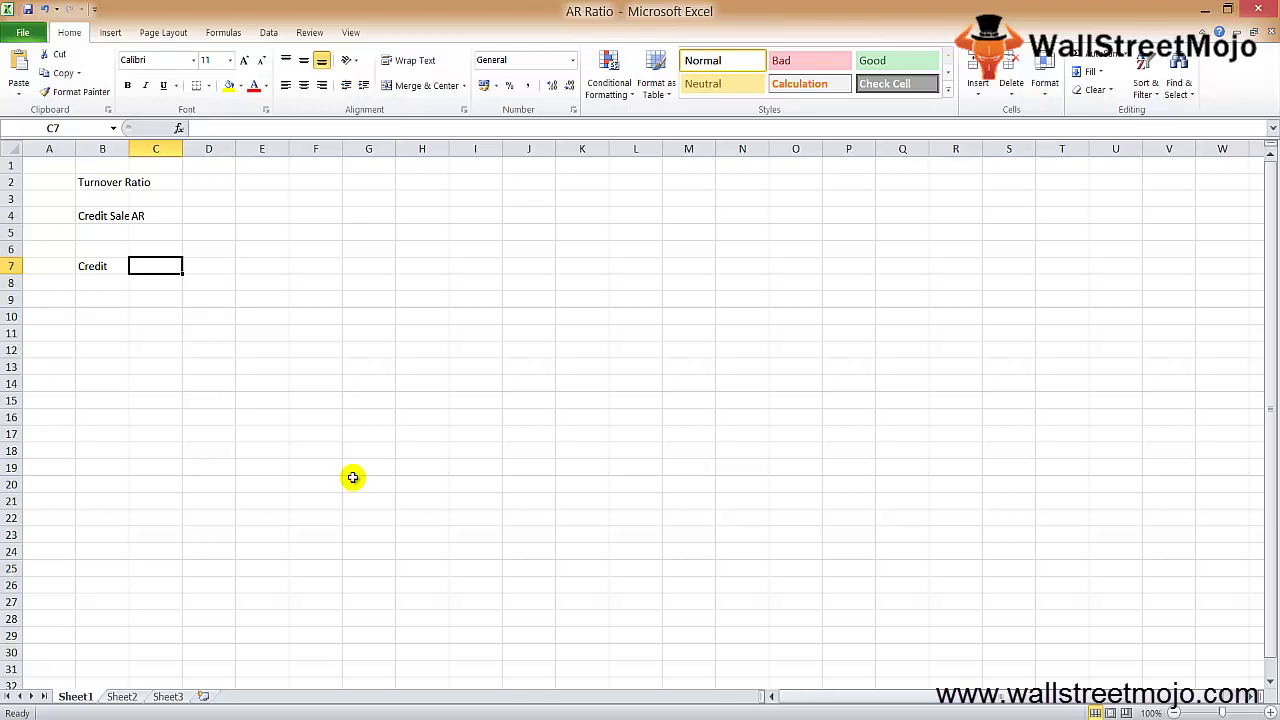
text(Accounts Rece)
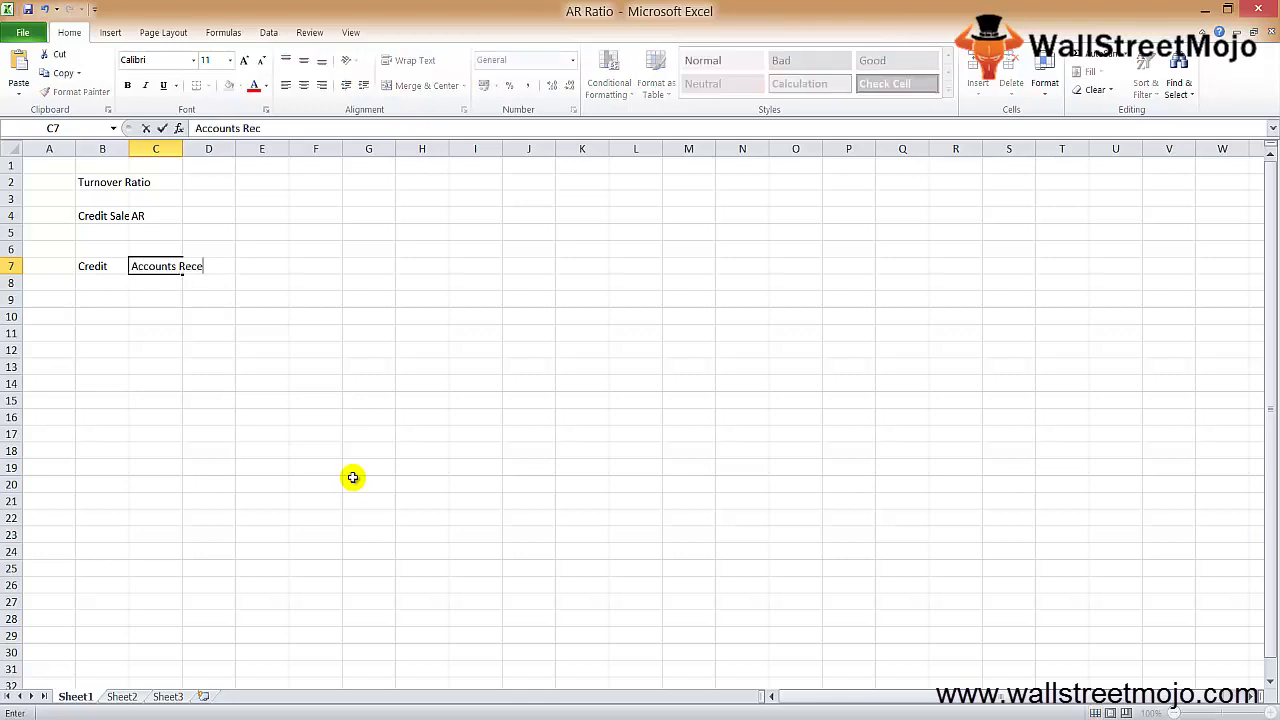
key(Return)
- Add the note 'Net Credit sales a firm' in B9
key(Down)
key(Left)
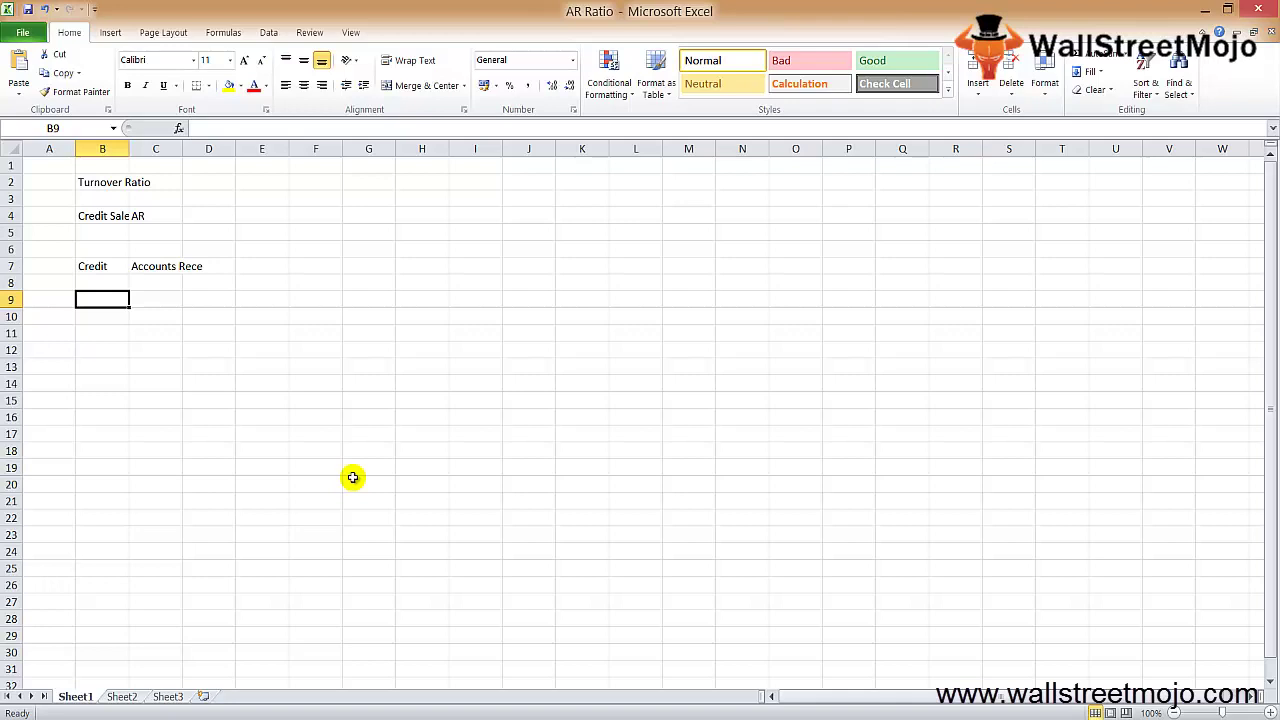
text(Net C)
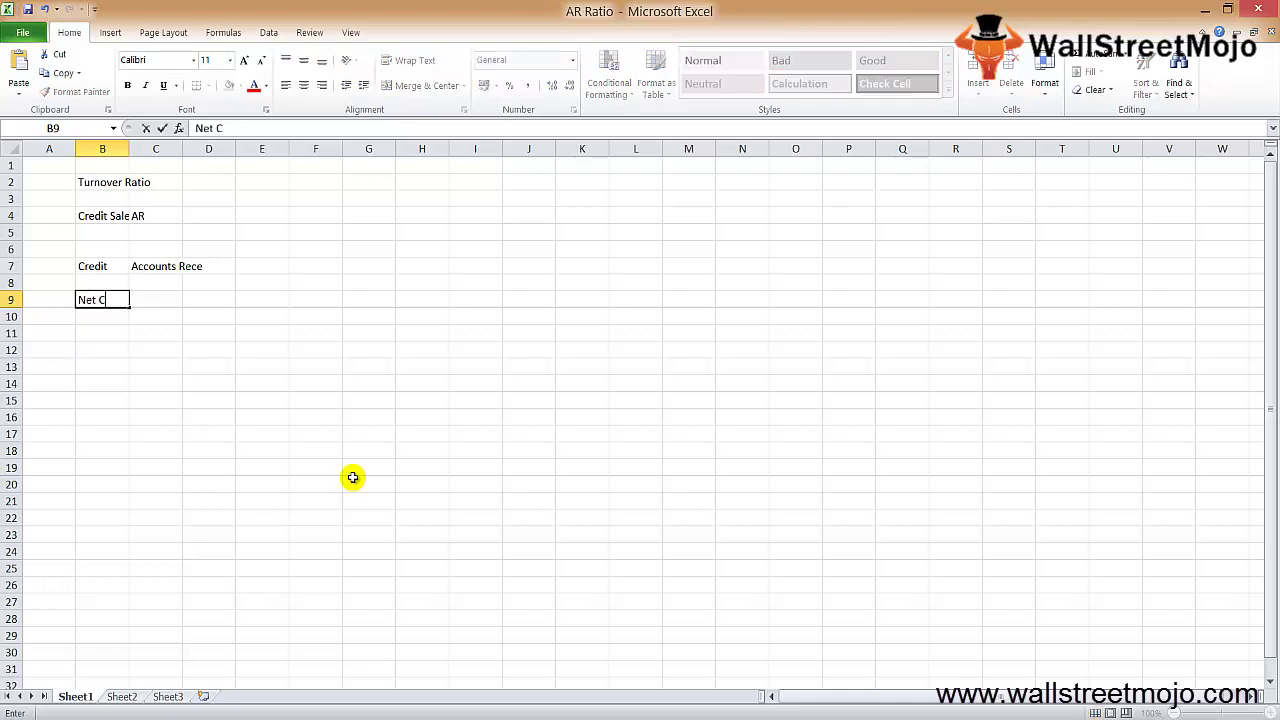
text(redit sales a firm)
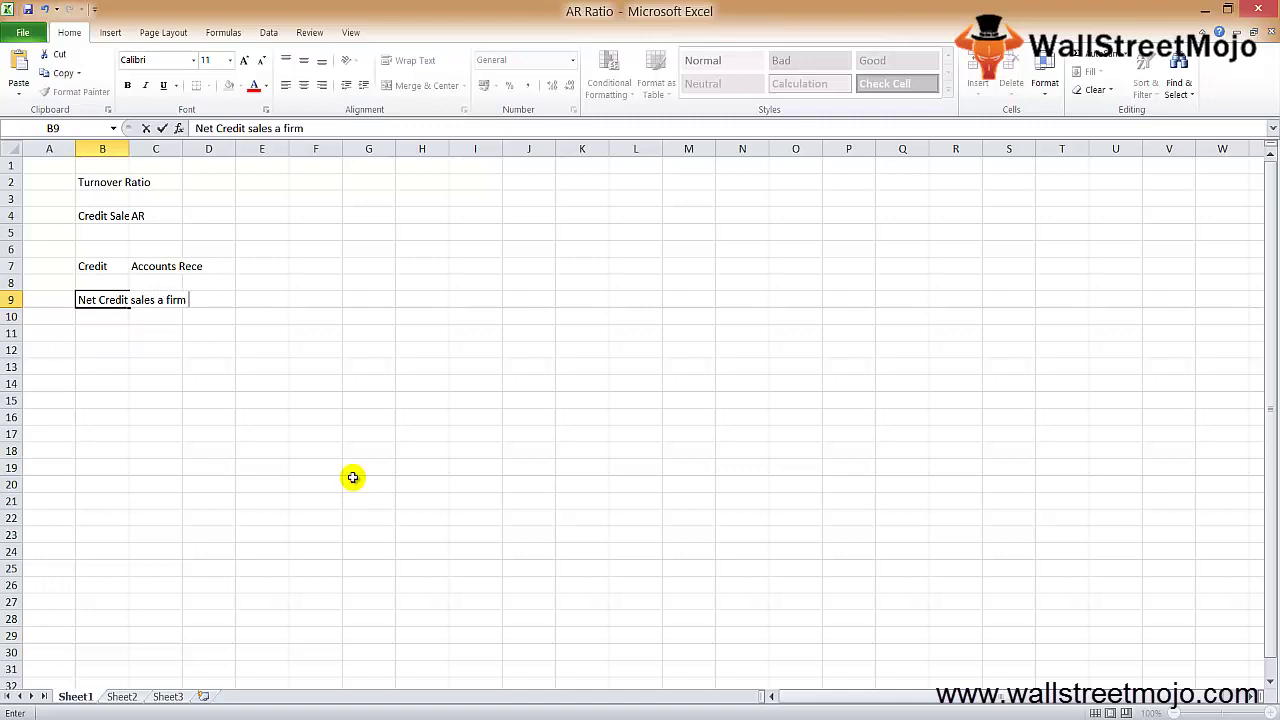
key(Return)
key(Up)
key(Right)
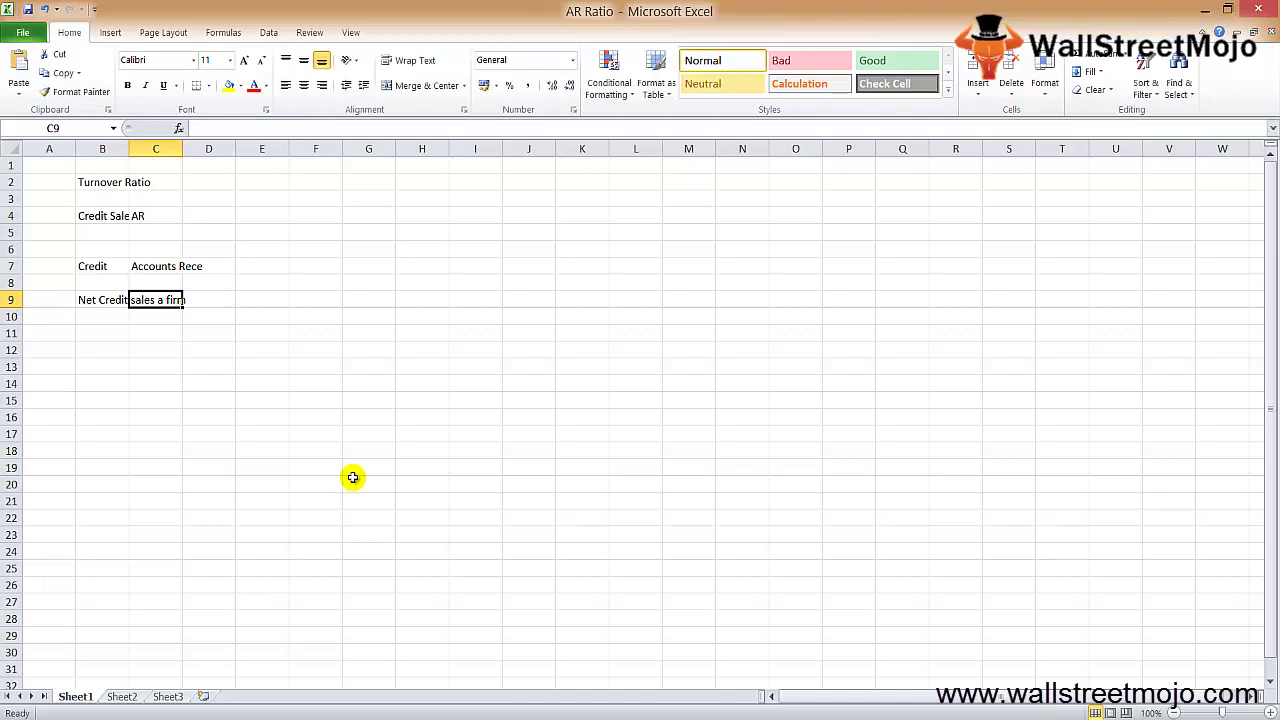
key(Down)
key(Down)
key(Down)
- Write RTO= in C12 as Net Credit Sales over Average Accounts Rece, then go to Sheet2
text(R)
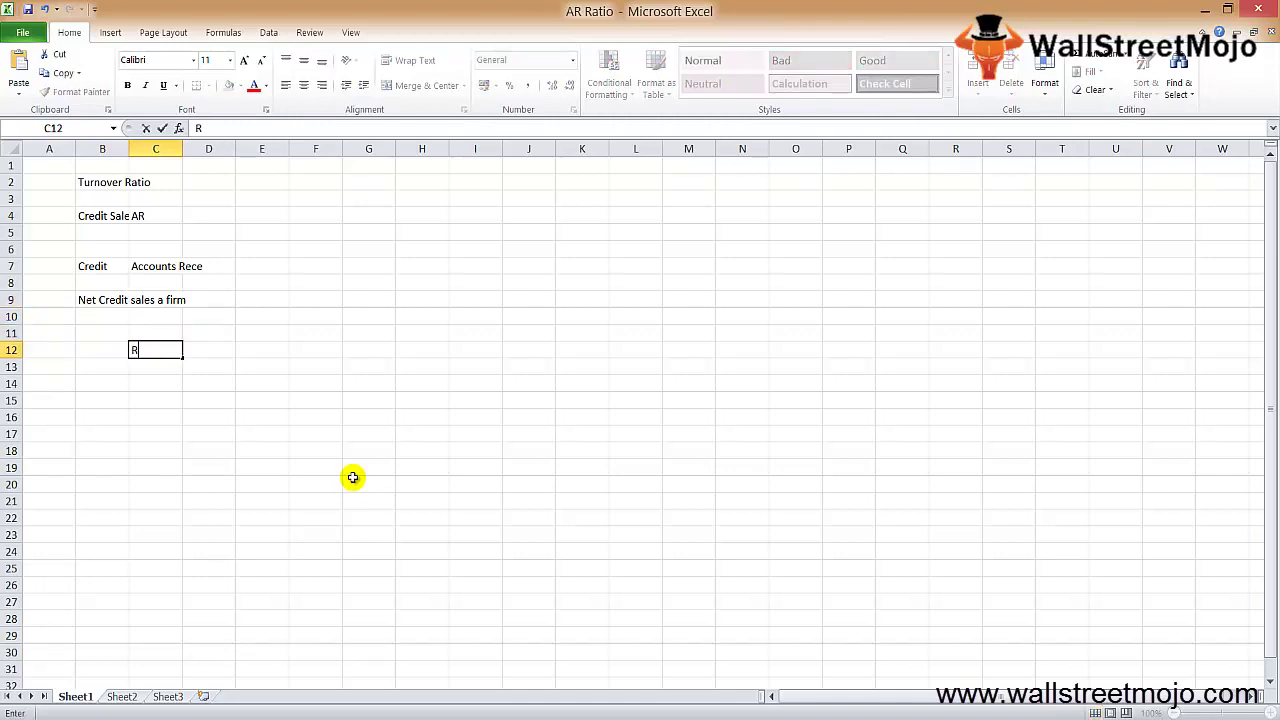
text(TO=)
key(Tab)
text(N)
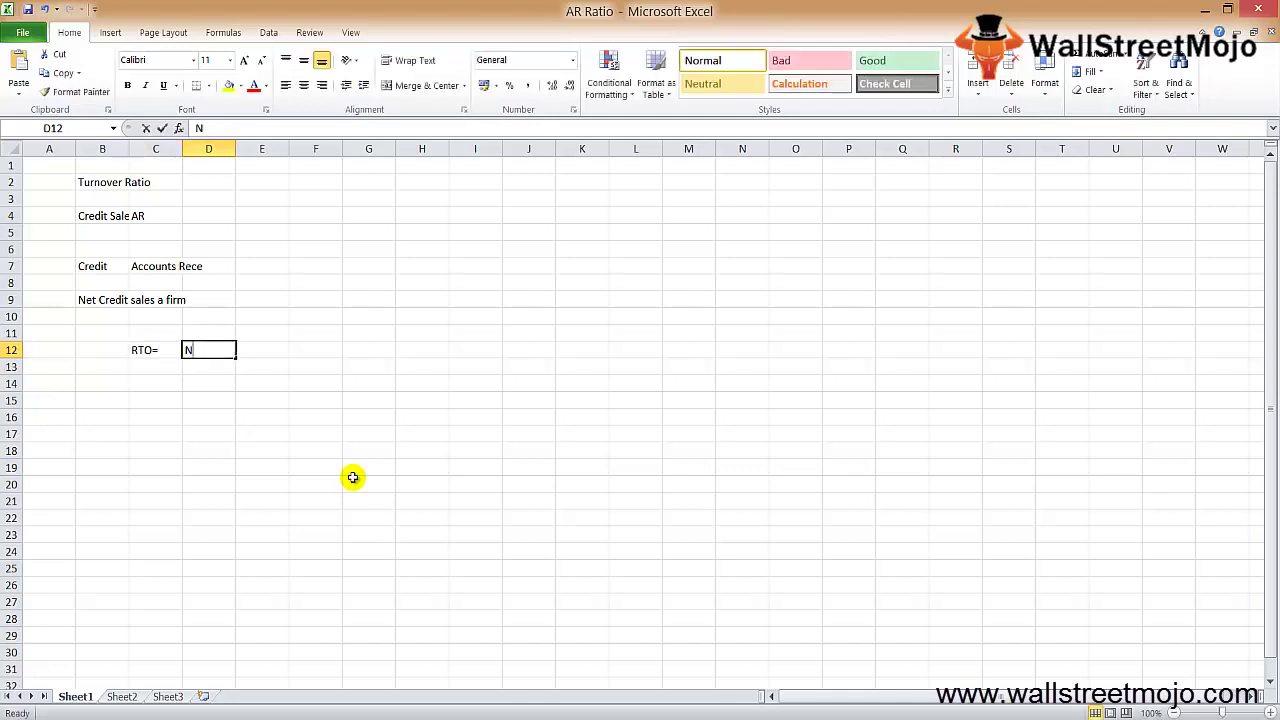
text(et Credit Sales)
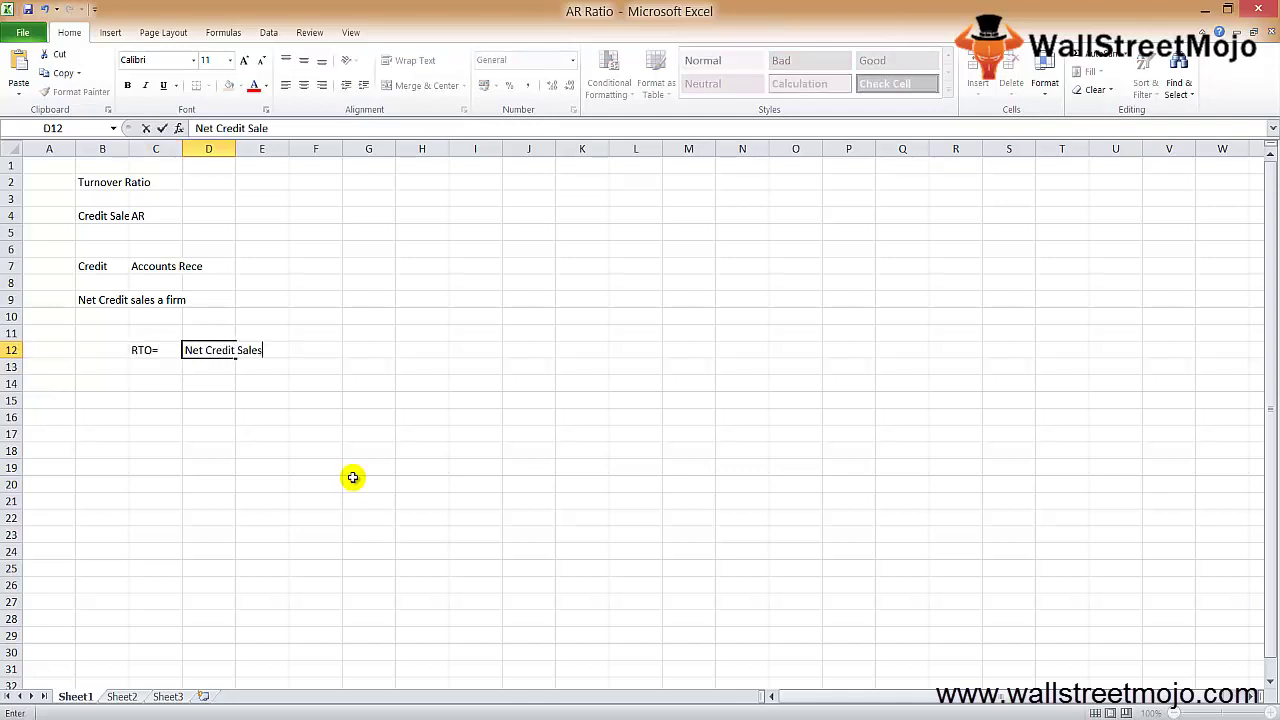
key(Return)
text(A)
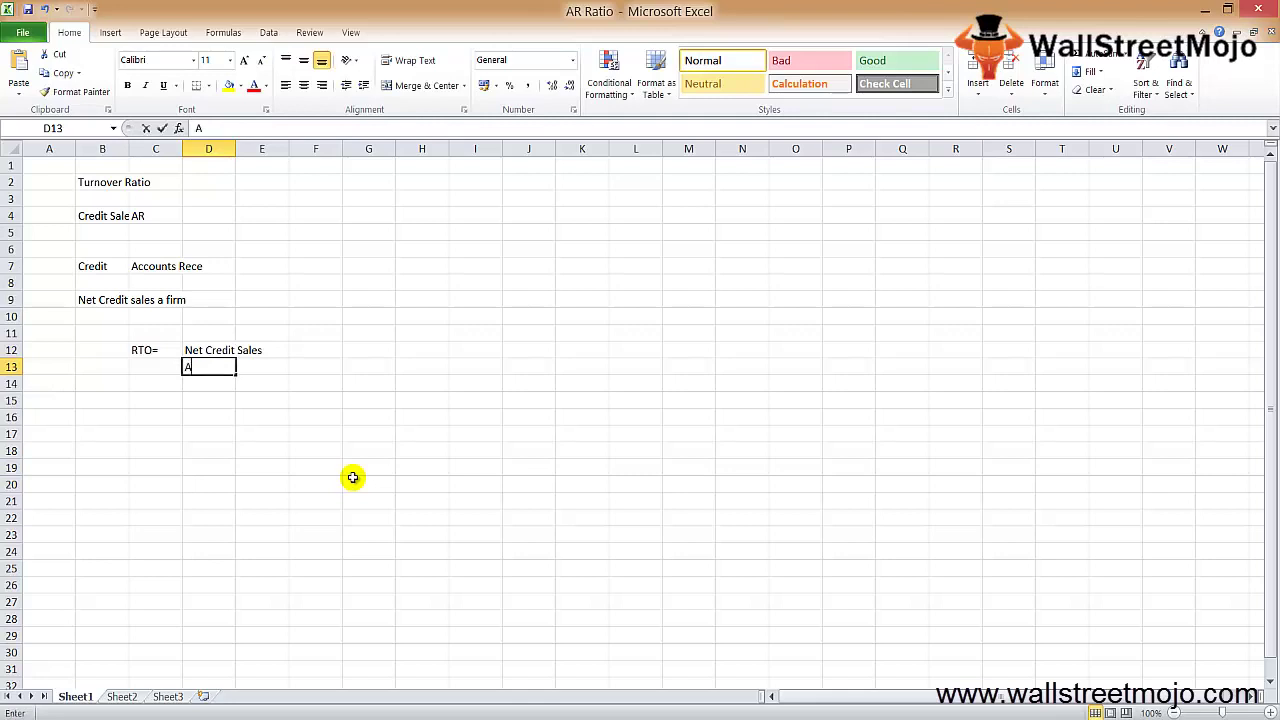
text(verage Accounts Rece)
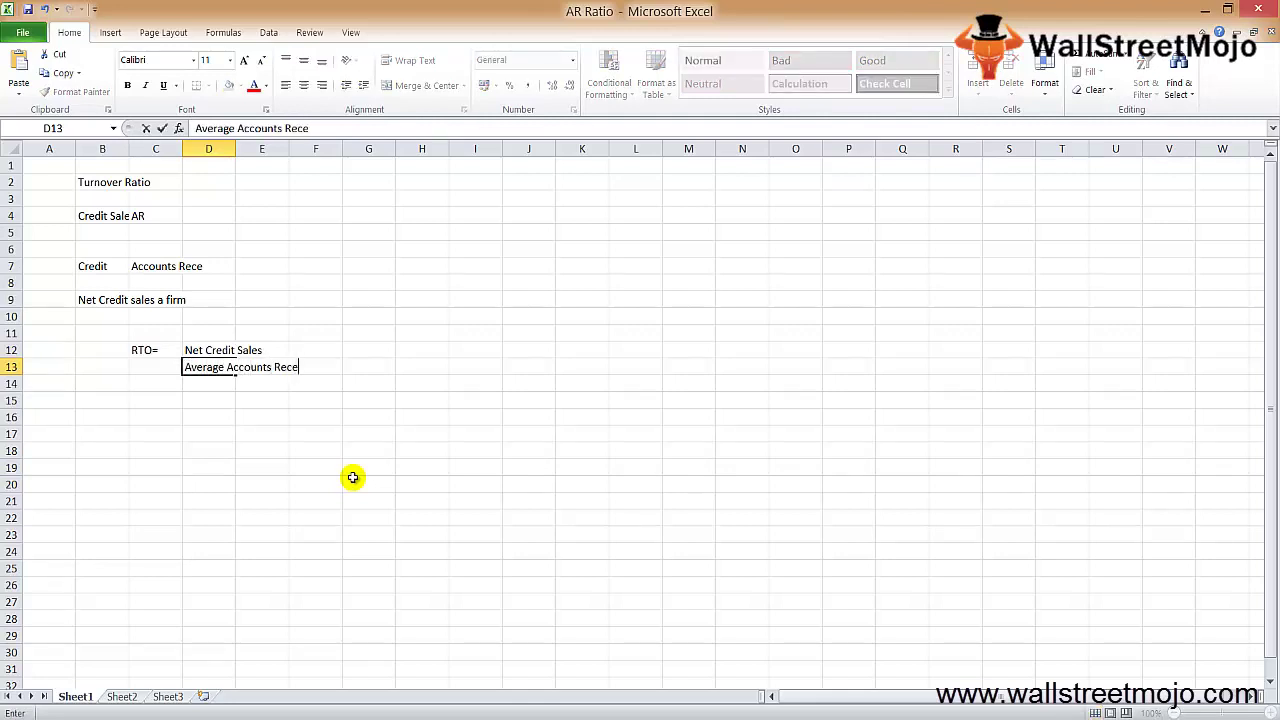
key(Return)
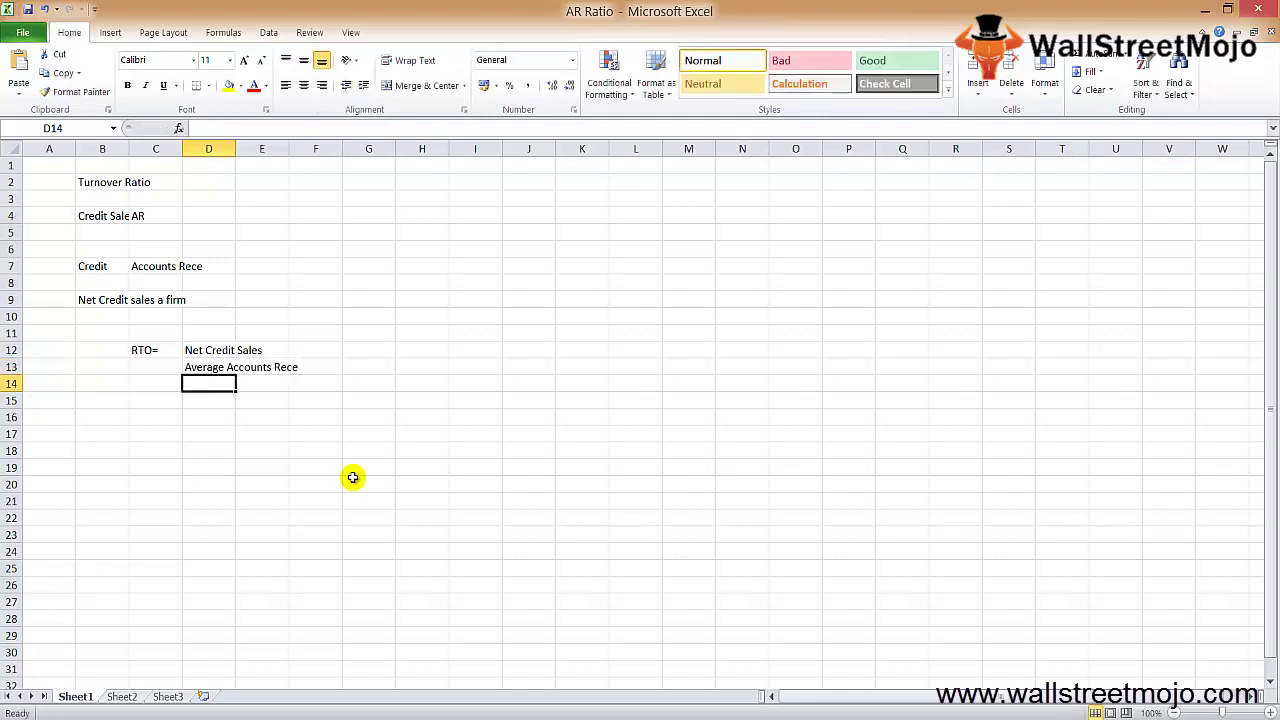
key(Down)
key(Down)
key(Down)
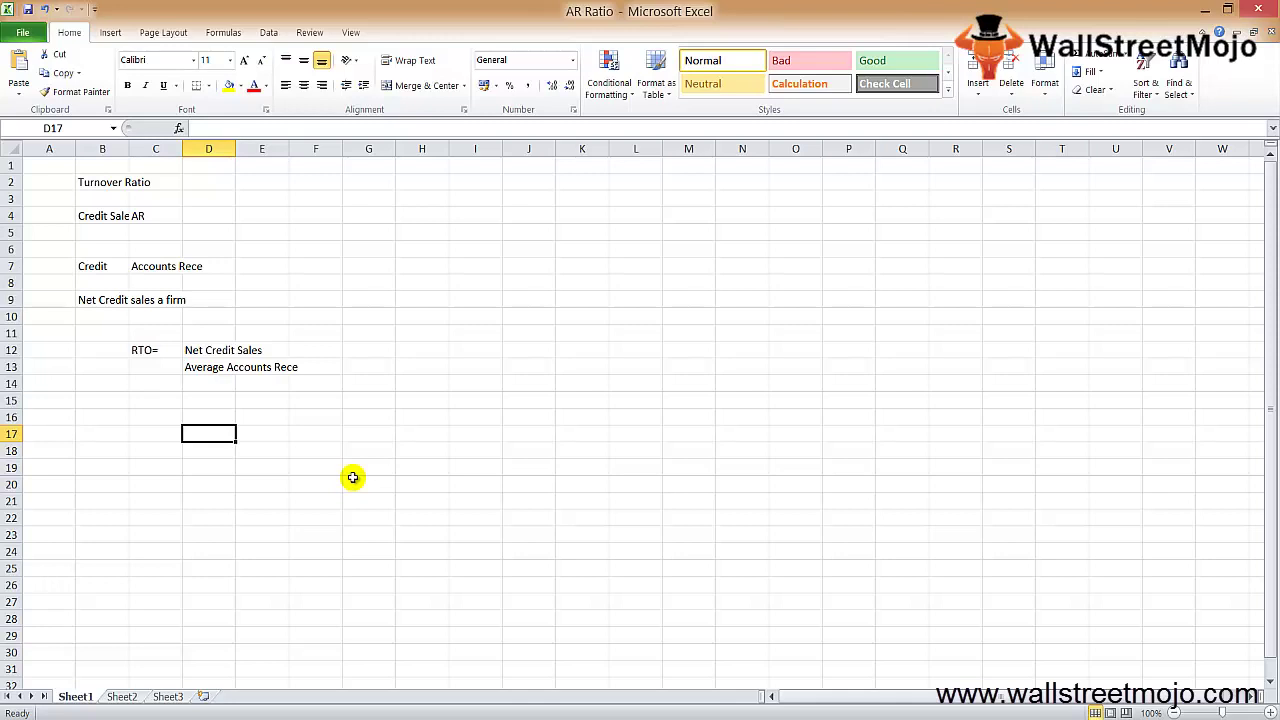
key(ctrl+Page_Down)
- Enter company name Gig inc in B2 and Net Credit Sales of 500000 in row 4
key(Down)
key(Right)
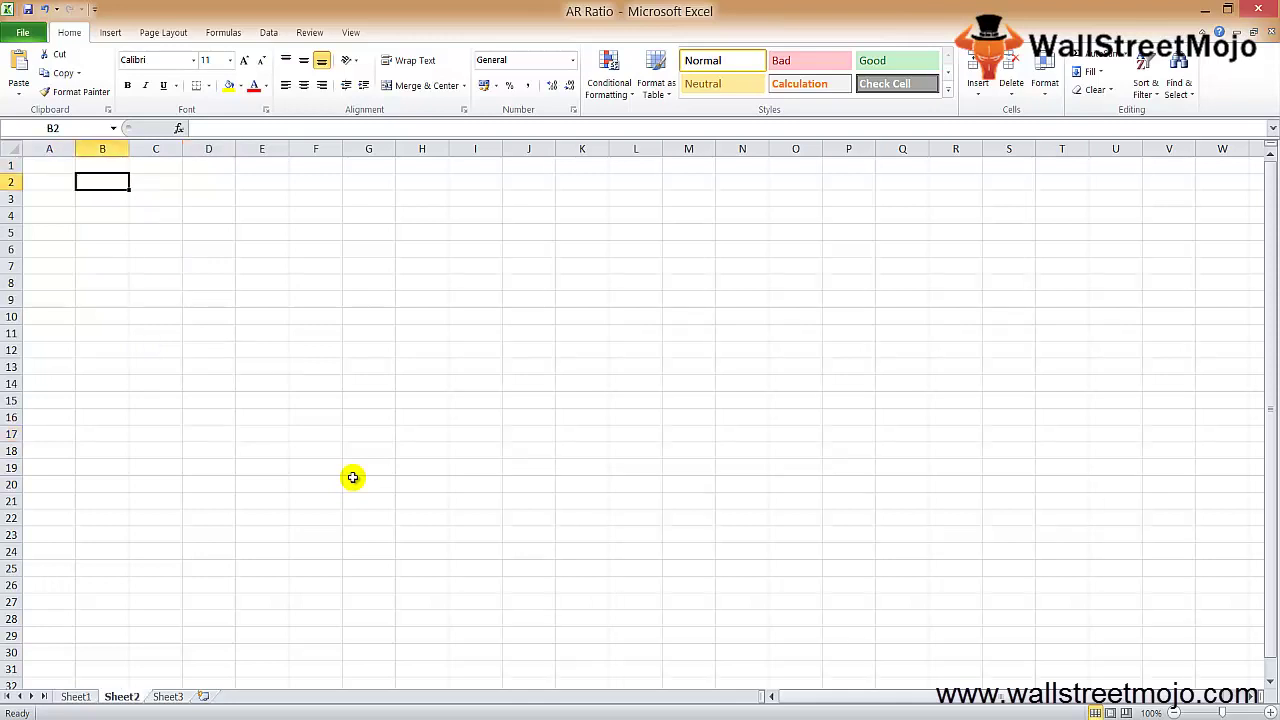
text(Gig inc)
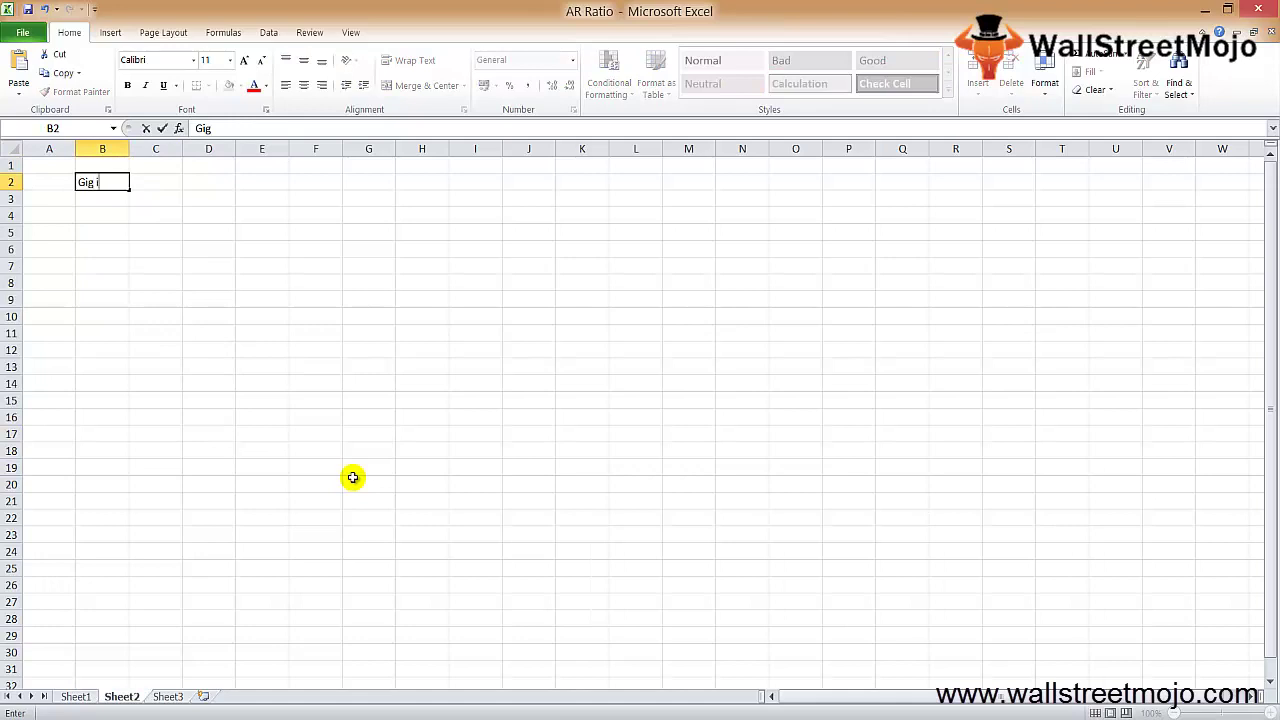
key(Return)
key(Return)
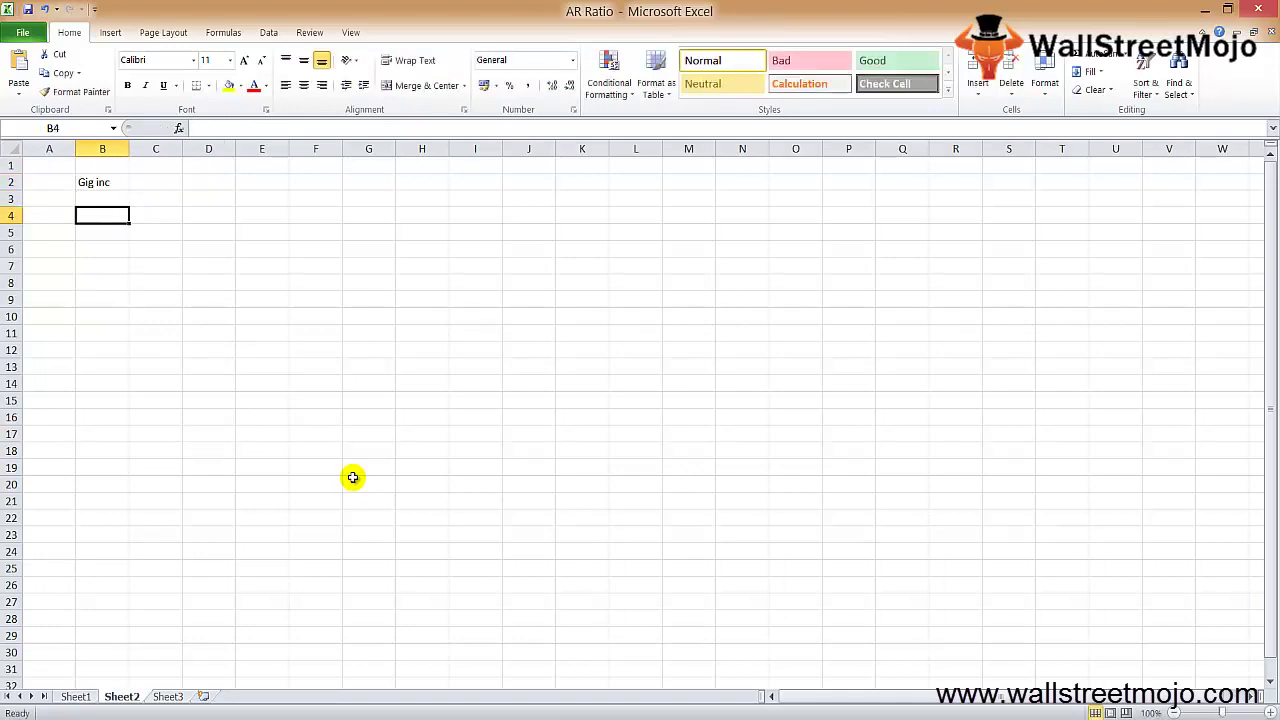
text(Net )
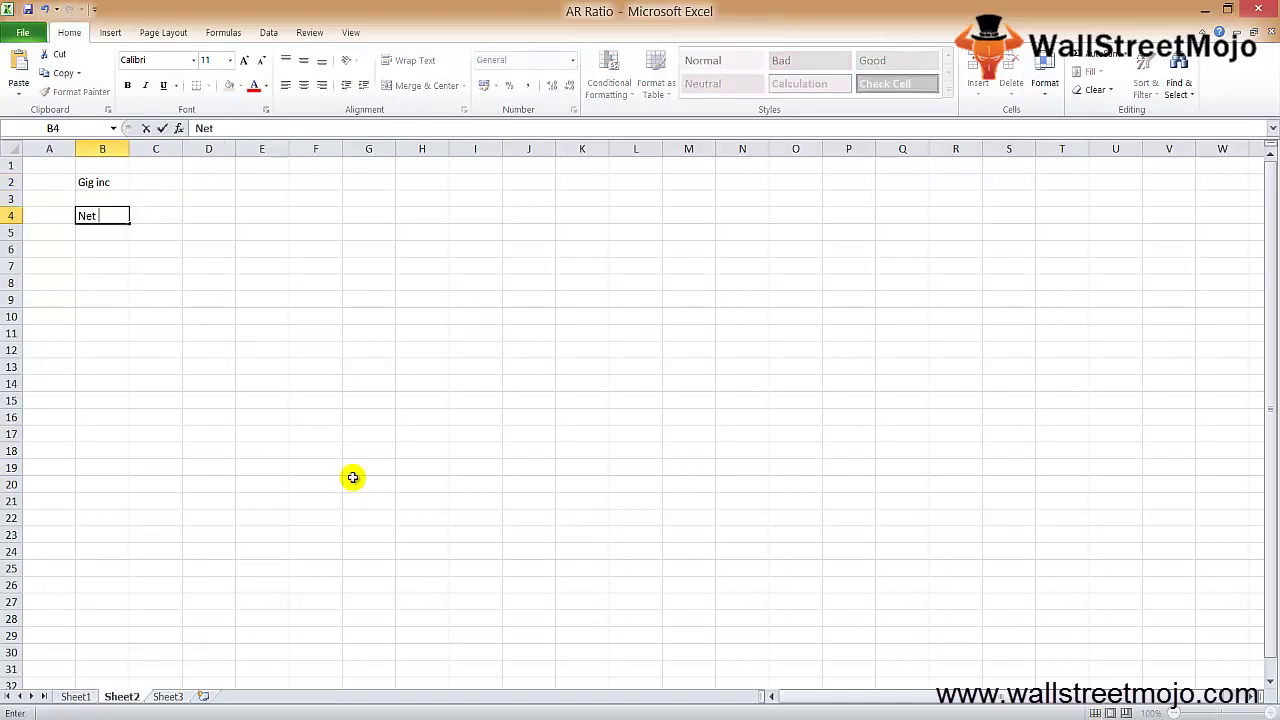
text(Credit Sales)
key(Return)
key(Up)
key(Right)
key(Right)
text(500000)
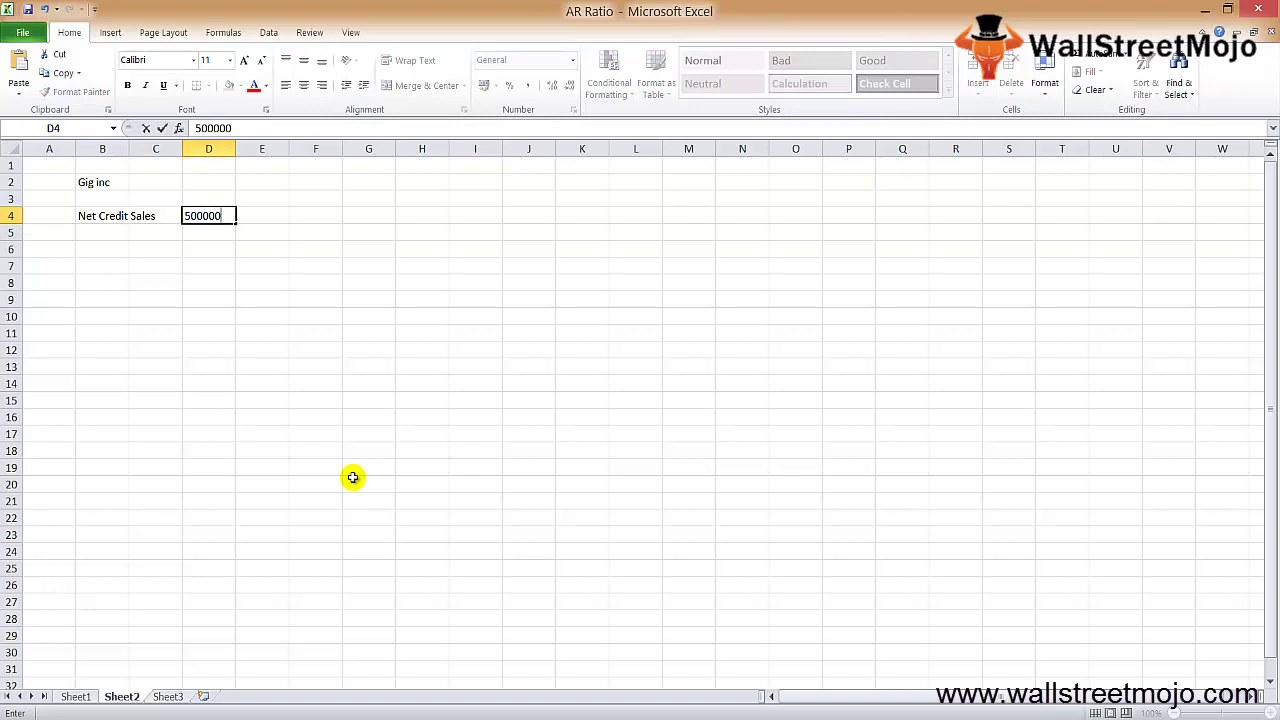
key(Return)
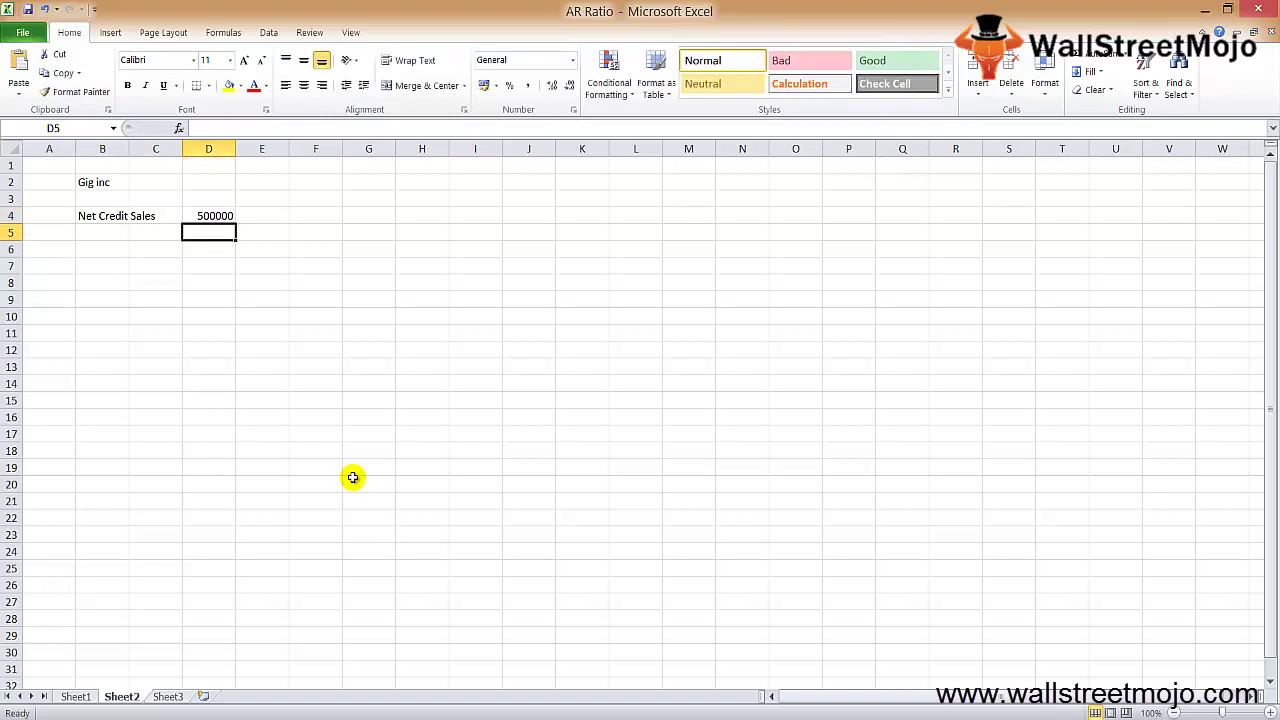
- Add opening receivables of 40000 in D5, labelled AR( Opg) in B5
key(Left)
key(Left)
text(AR)
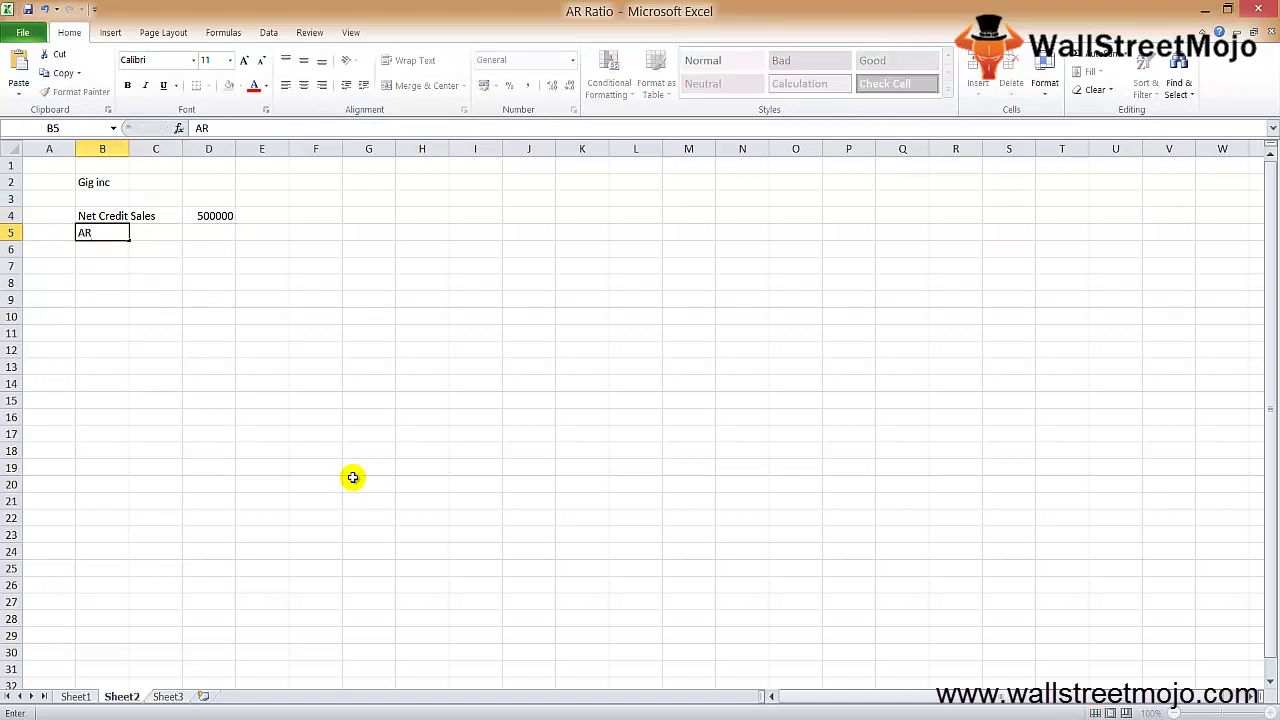
key(Return)
key(Right)
key(Right)
key(Right)
key(Left)
key(Up)
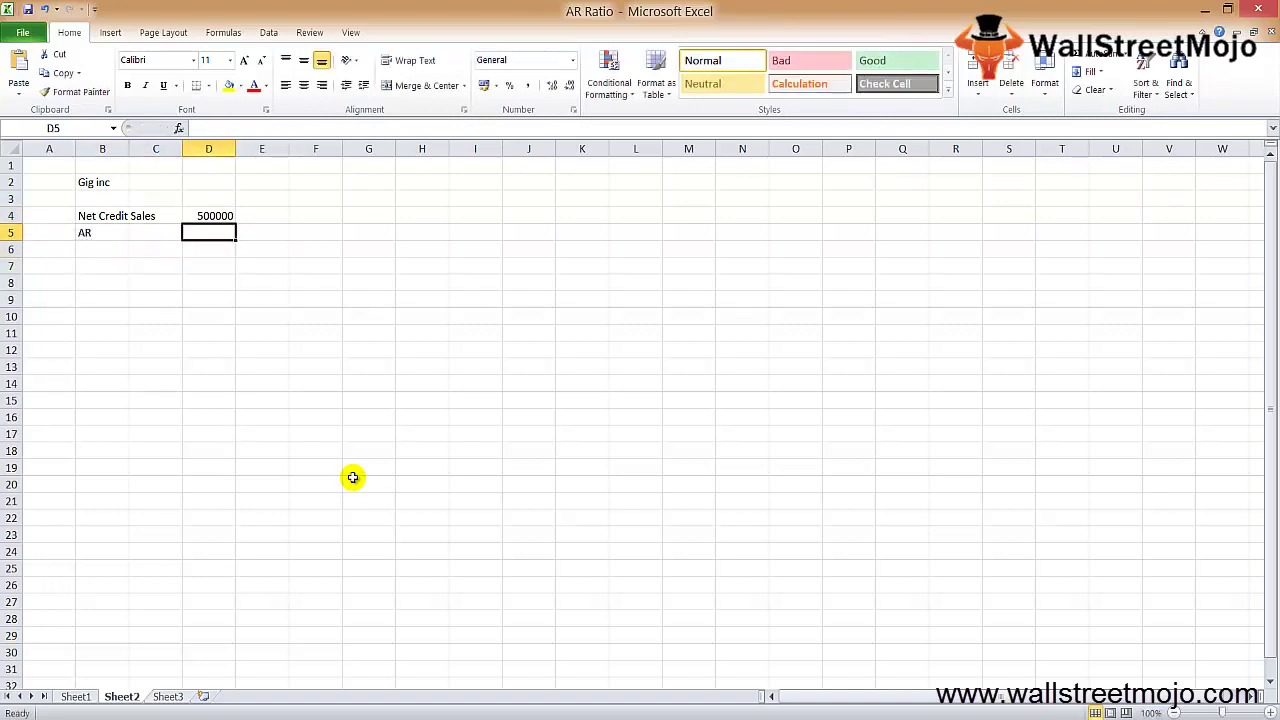
text(40000)
key(Left)
key(Left)
key(Down)
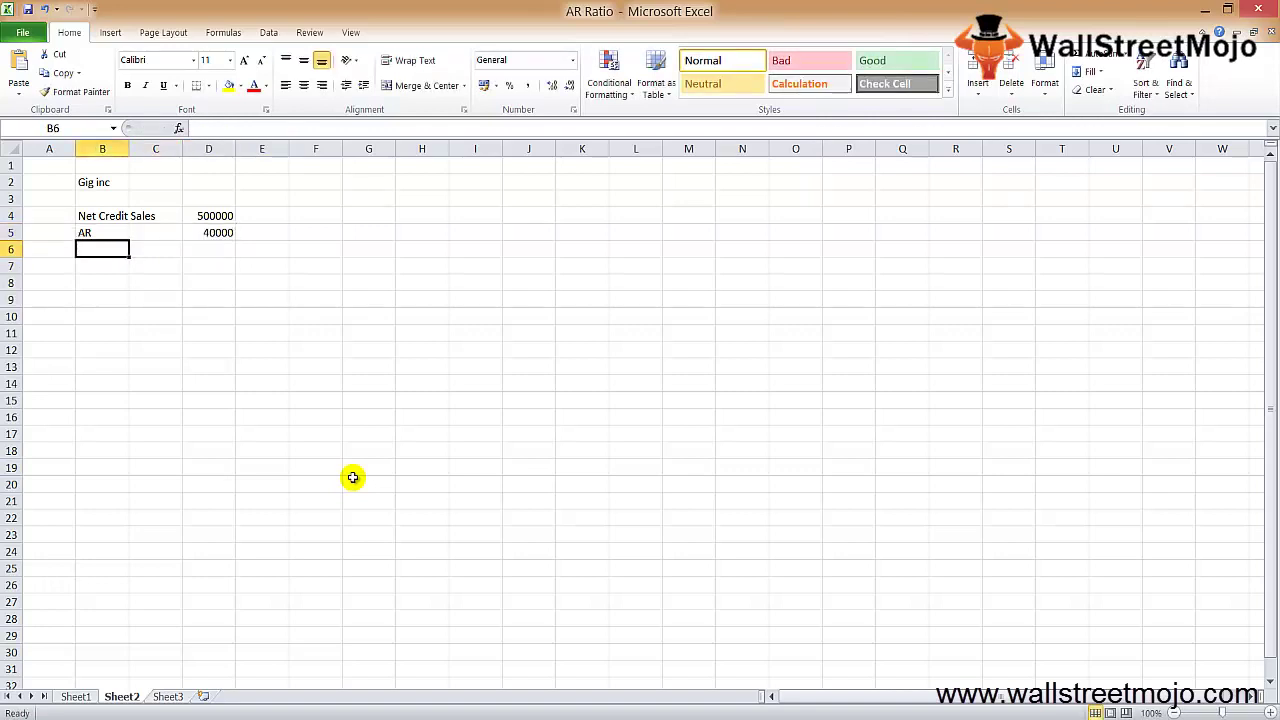
key(Up)
key(F2)
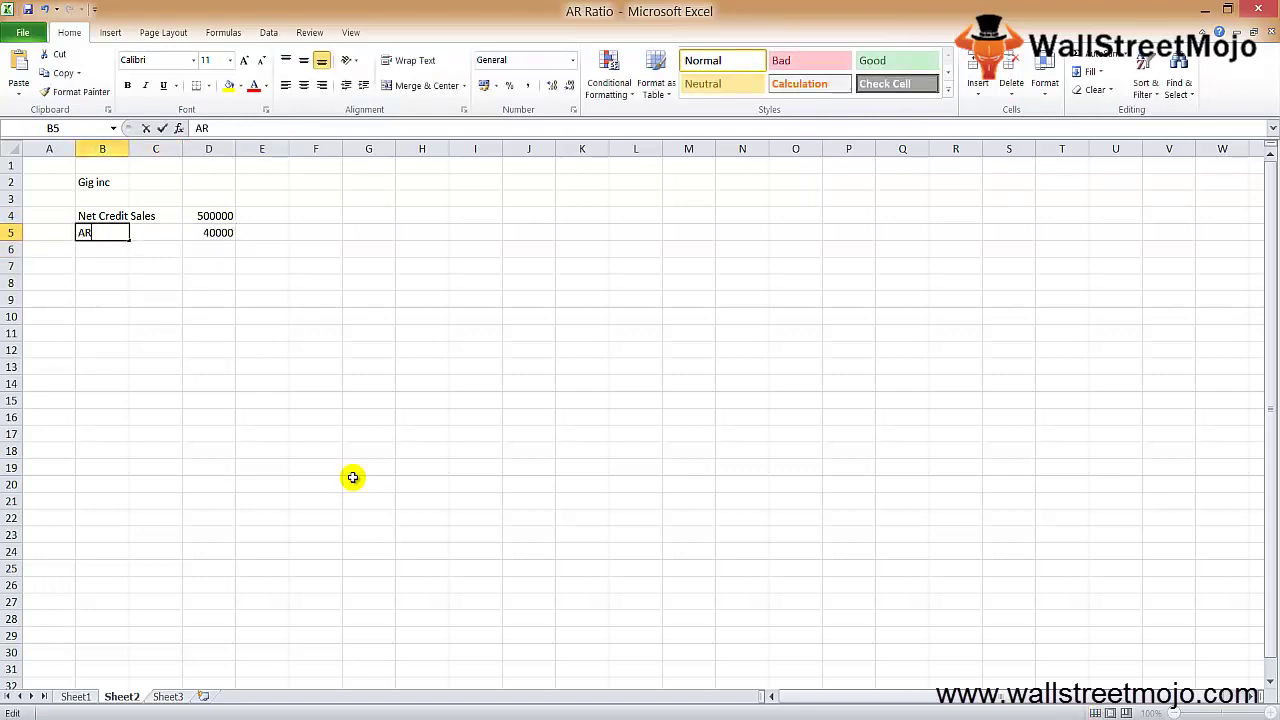
text(( O)
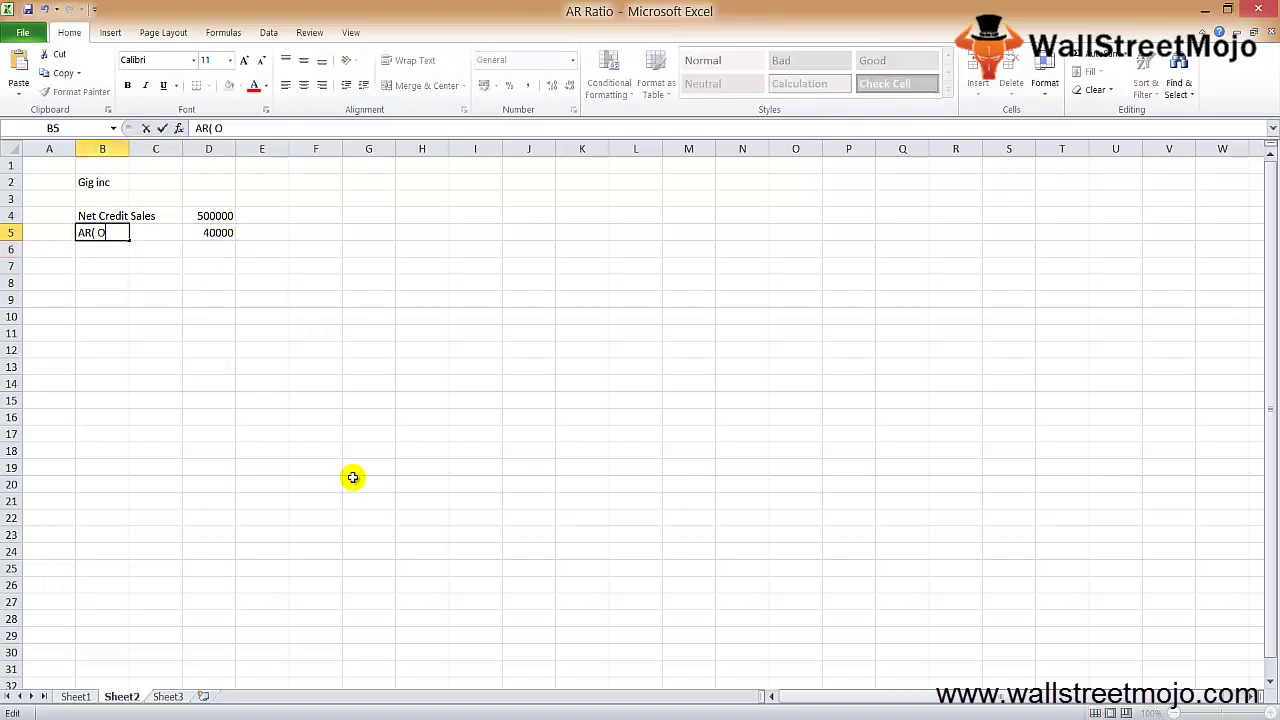
text(pening)
key(BackSpace)
key(BackSpace)
key(BackSpace)
key(BackSpace)
key(BackSpace)
text(g))
key(Return)
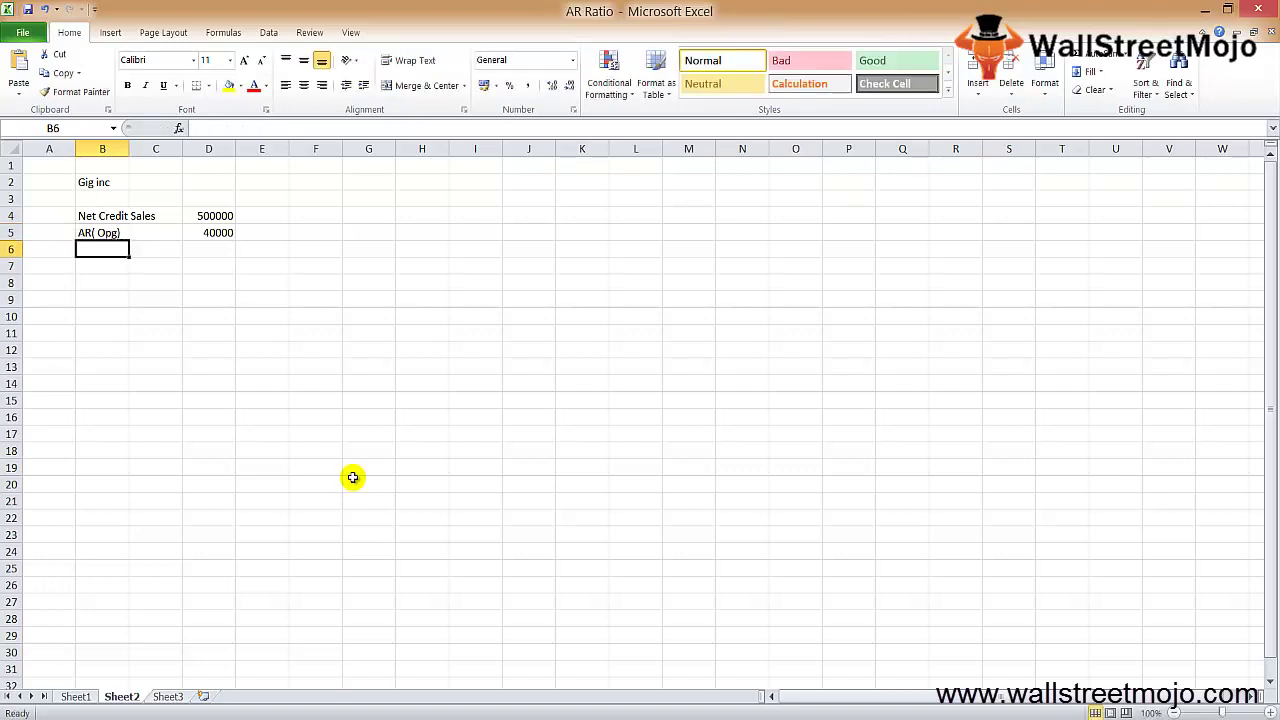
- Add closing receivables of 60000 in D6, labelled AR( CLG) by copying the opening label
key(Up)
key(ctrl+c)
key(Down)
key(ctrl+v)
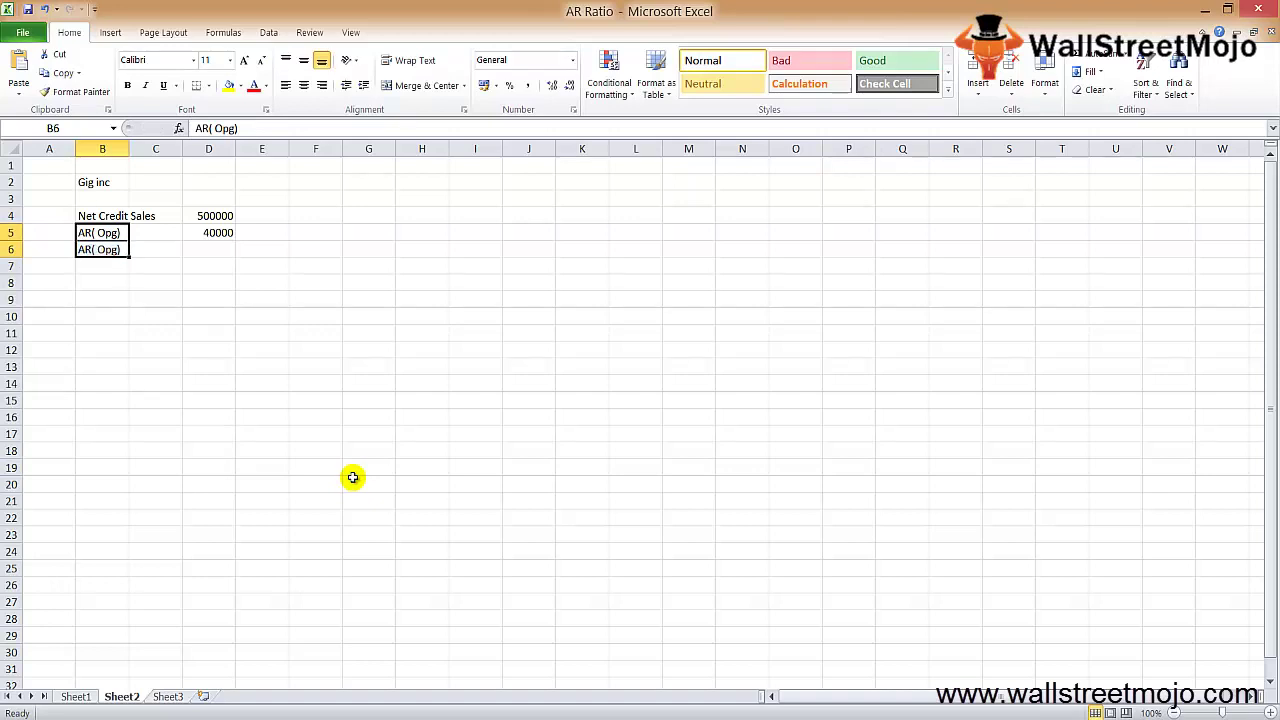
key(F2)
key(BackSpace)
key(BackSpace)
key(BackSpace)
key(BackSpace)
text(Cl))
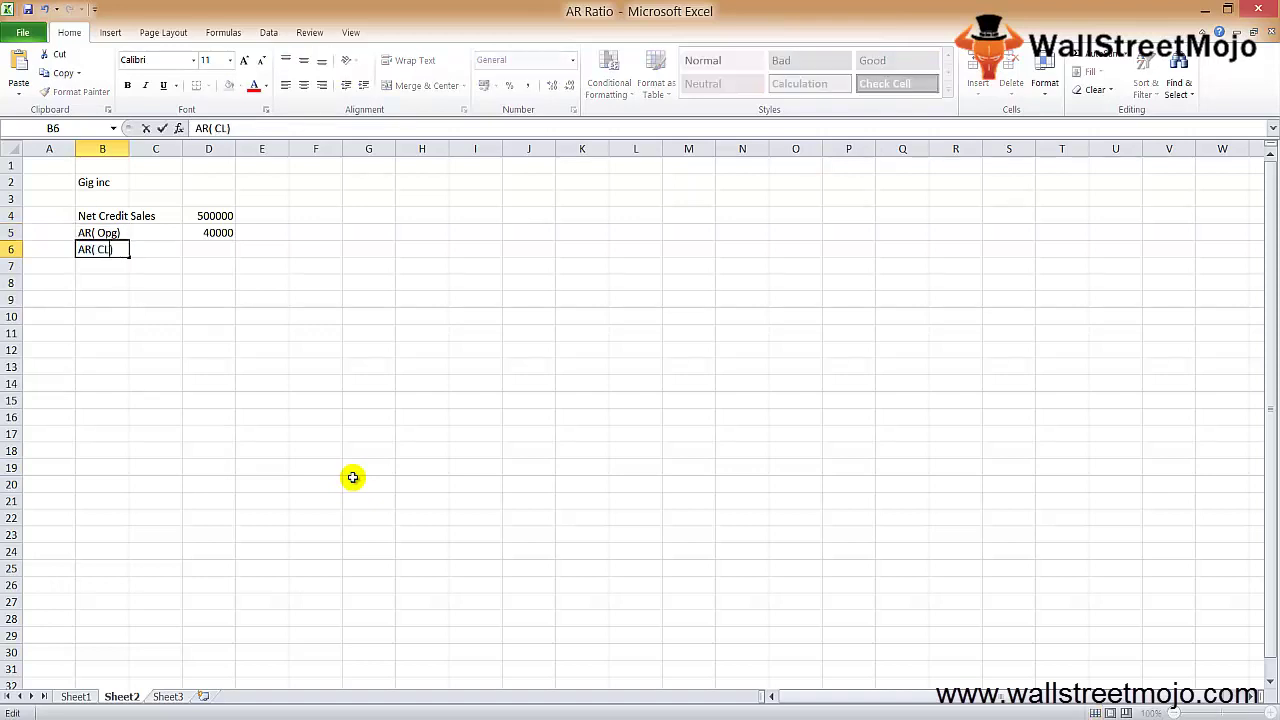
text(G)
key(Return)
key(Up)
key(Right)
key(Right)
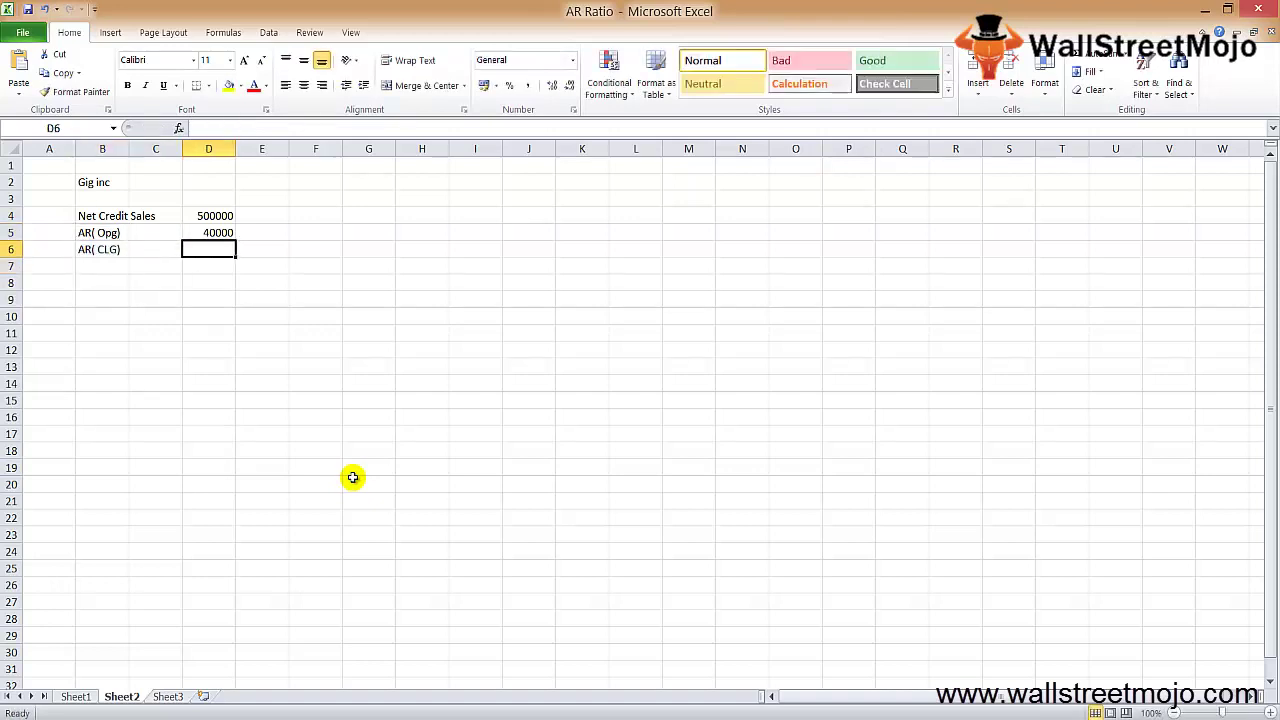
text(60000)
key(Return)
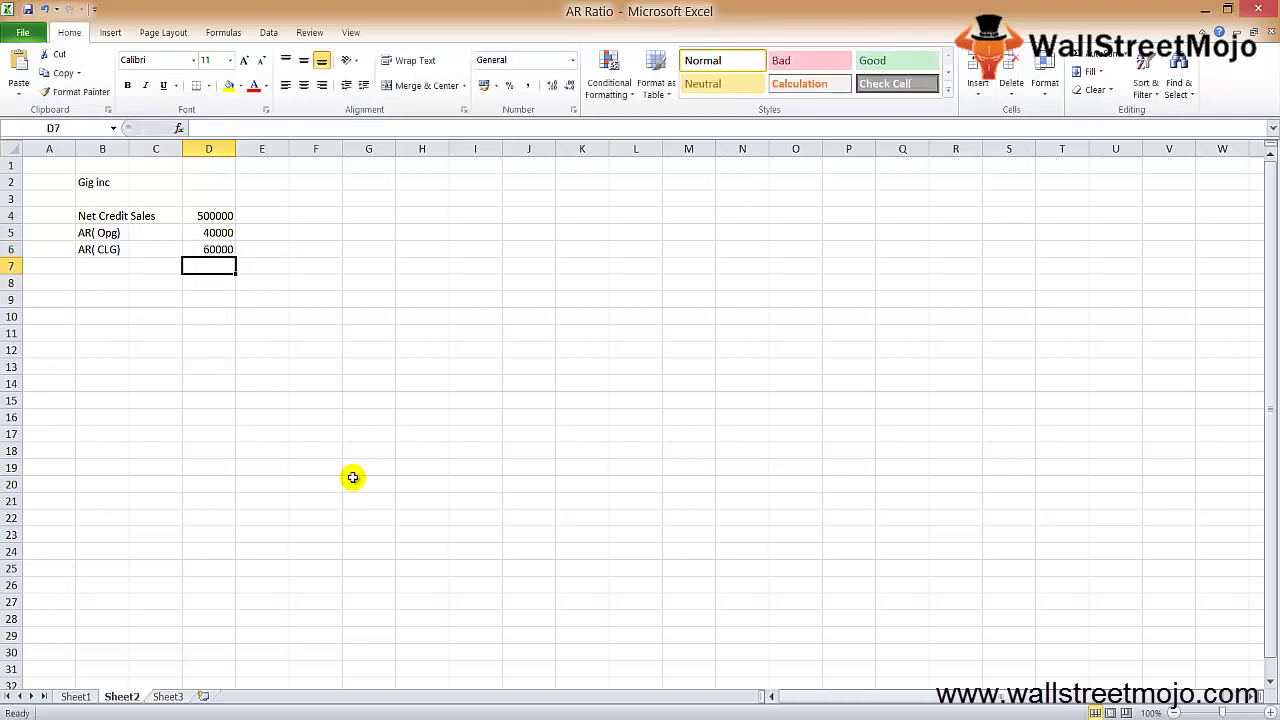
- Select the Net Credit Sales and AR rows to review the entered data
key(Up)
key(shift+space)
key(shift+Up)
key(shift+Up)
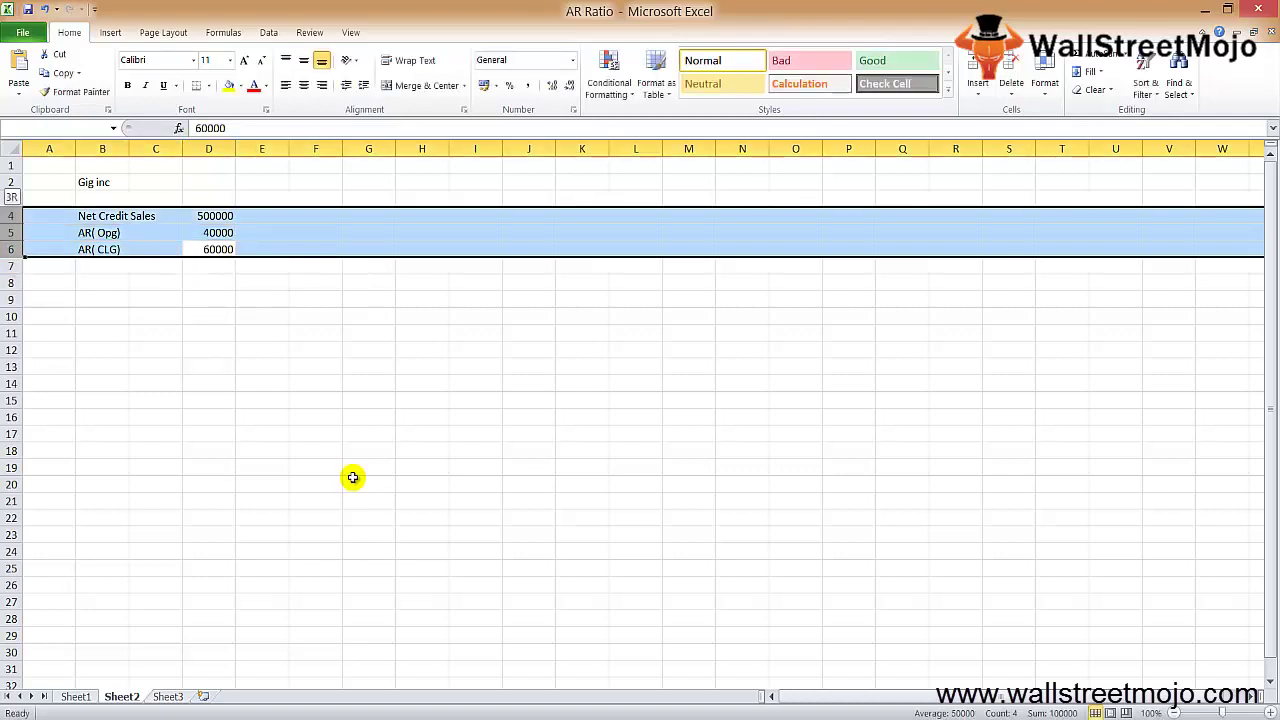
key(Down)
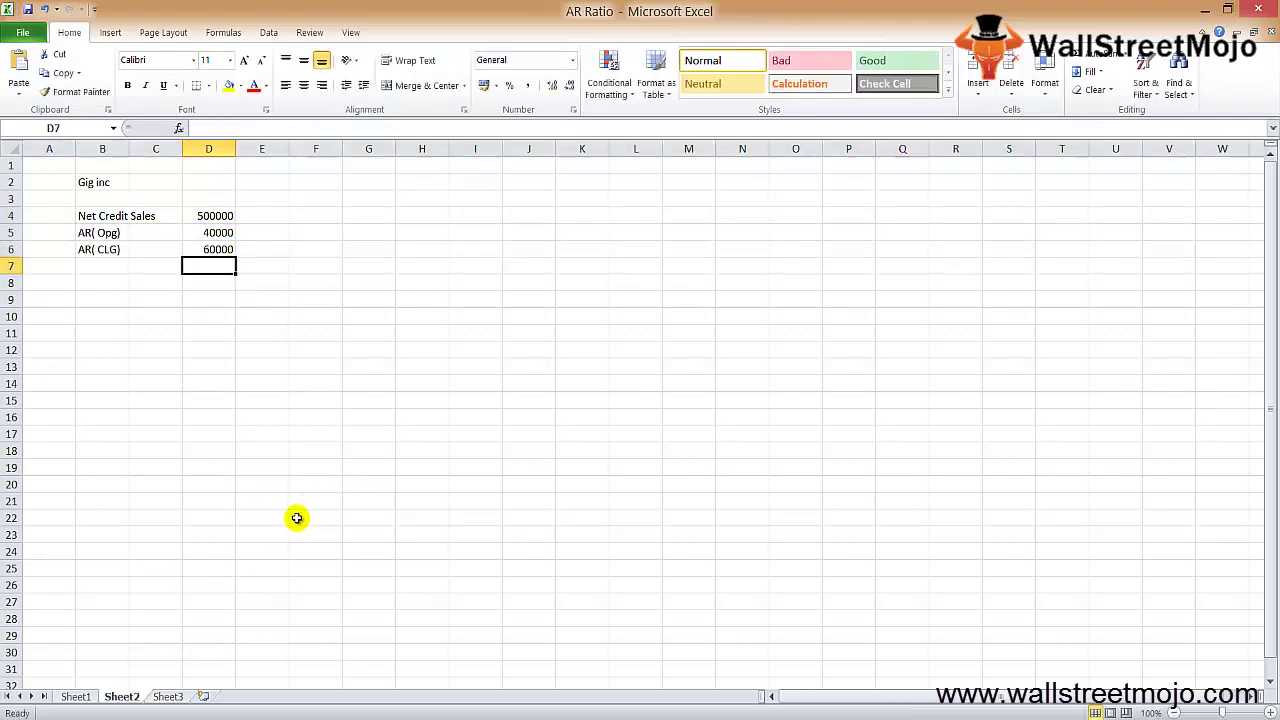
key(Down)
key(Up)
key(Down)
key(Down)
- Label B8 as AVG AR
key(Up)
key(Left)
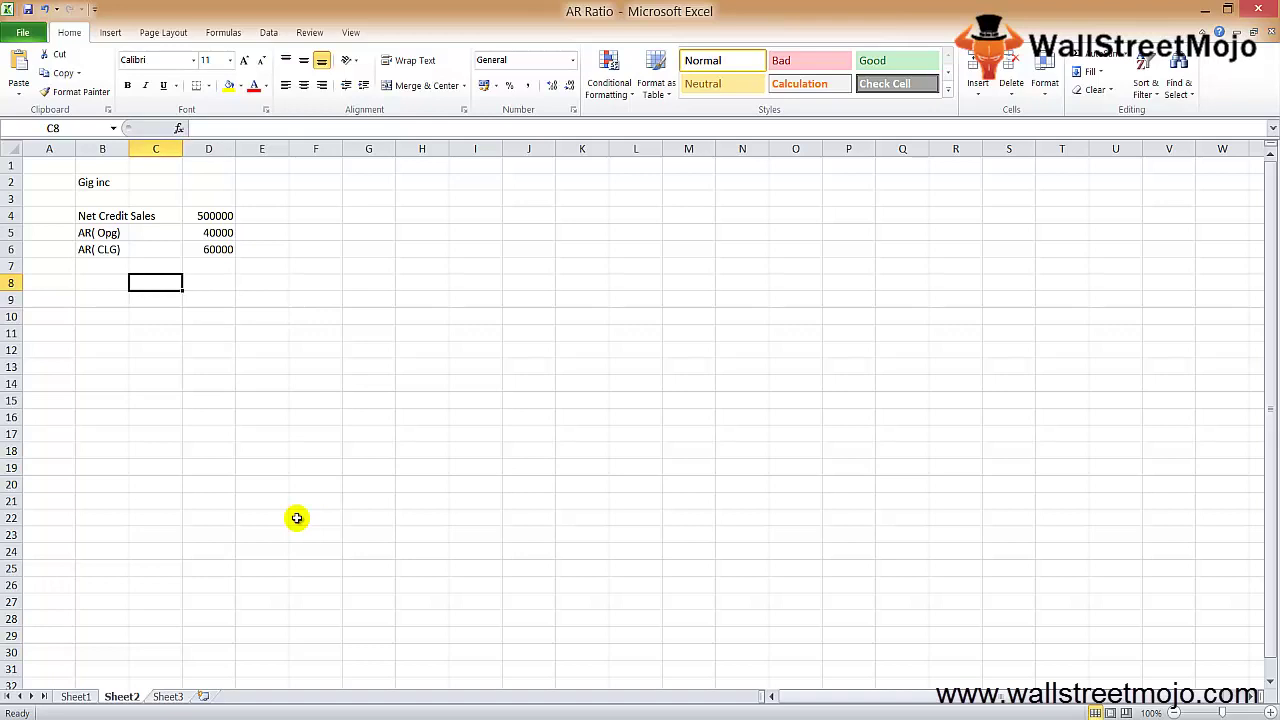
key(Left)
text(AVG)
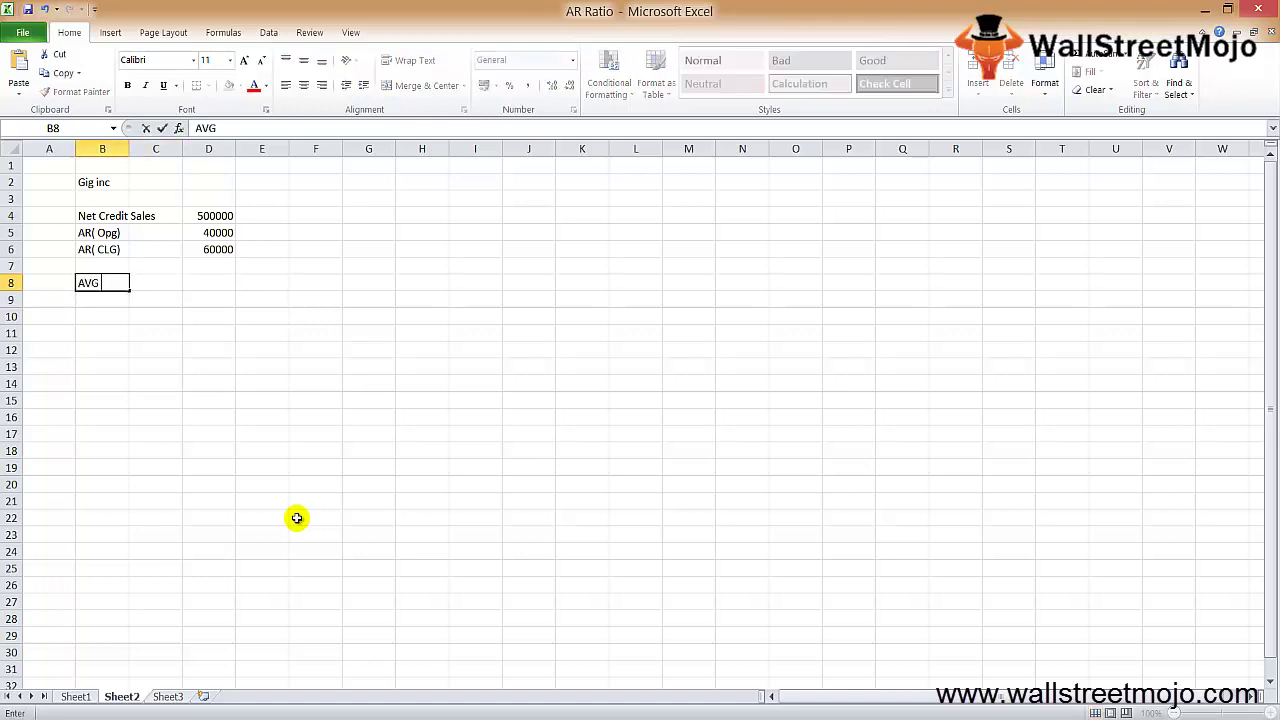
text( AR)
key(Right)
key(Right)
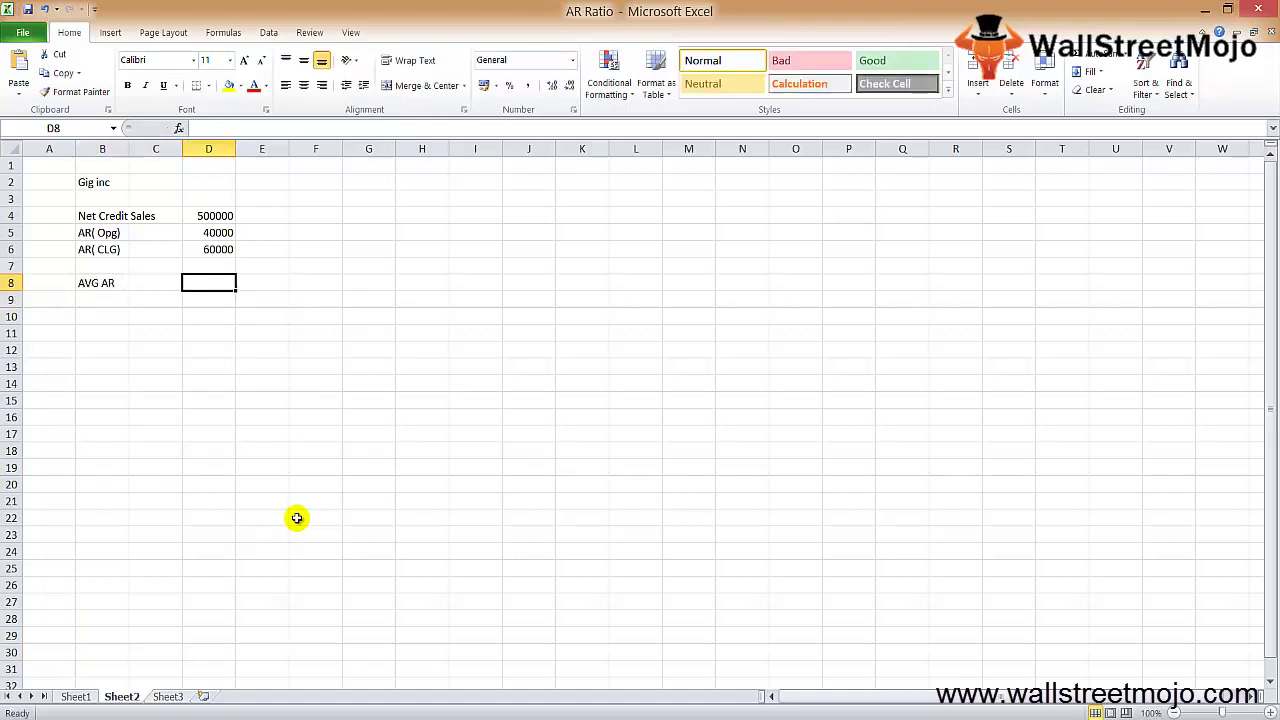
- Enter =(D5+D6)/2 in D8 to average opening and closing AR, giving 50000
text(=()
key(Up)
key(Up)
key(Up)
key(BackSpace)
key(BackSpace)
key(BackSpace)
key(BackSpace)
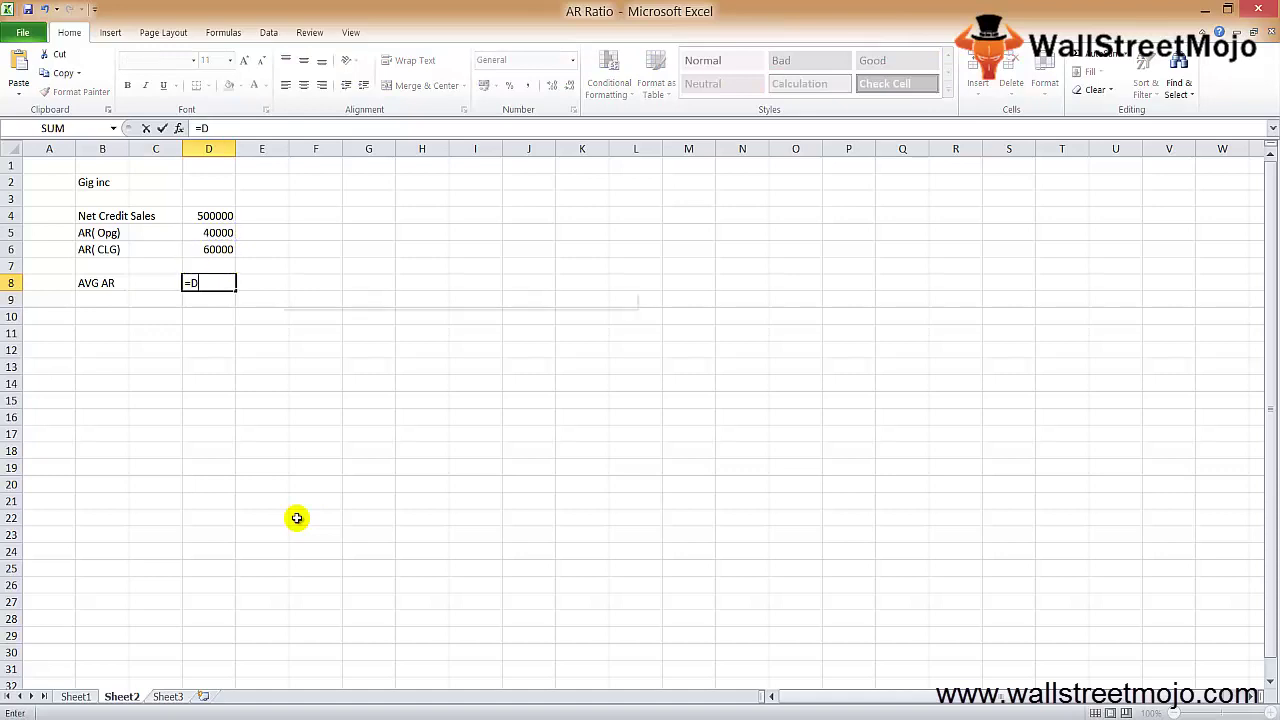
text(=()
key(Up)
key(Up)
key(Up)
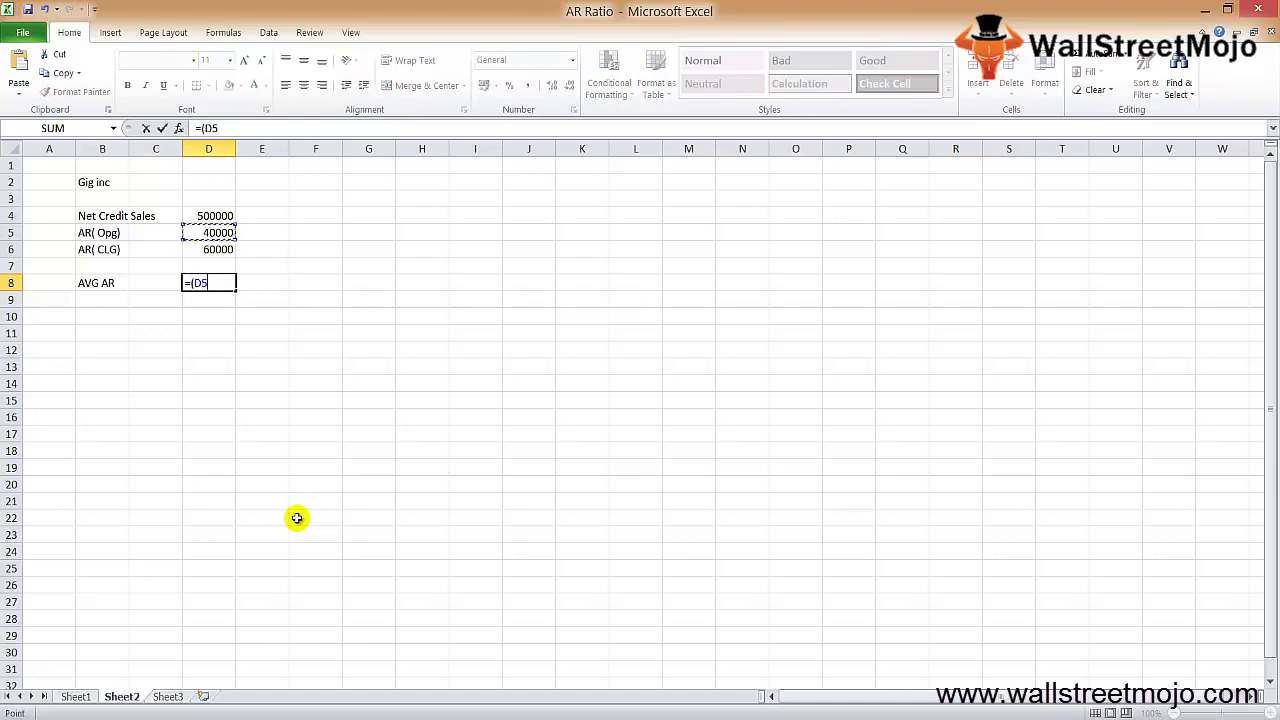
text(+)
key(Up)
key(Up)
text()/2)
key(Return)
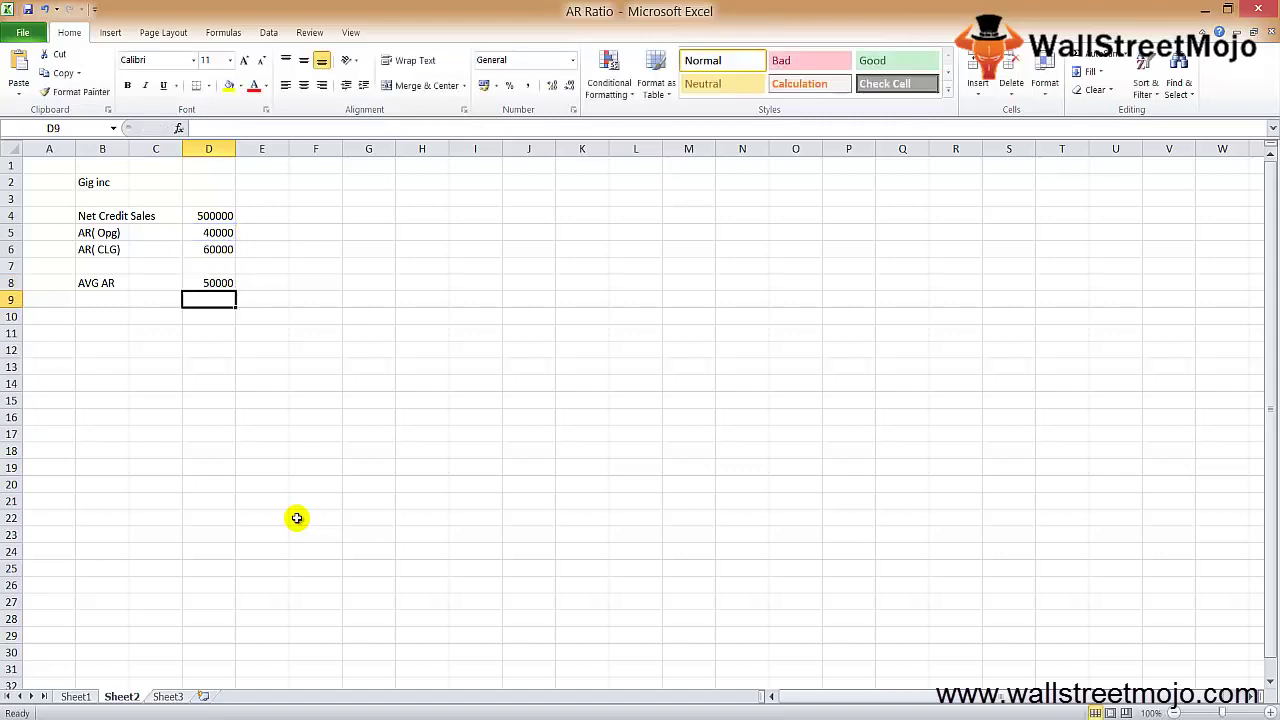
key(Up)
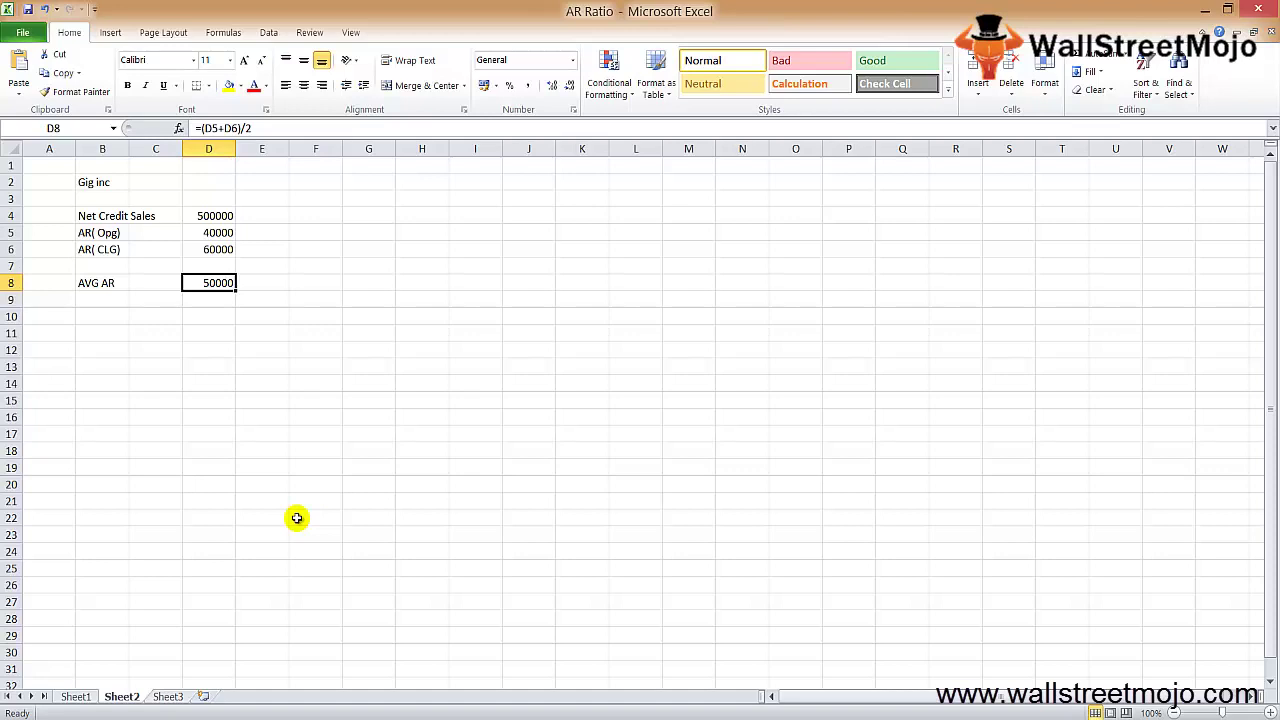
- Write the formula text AR TO = Net credit sales over Avg AR in B11:C12
key(Down)
key(Down)
key(Left)
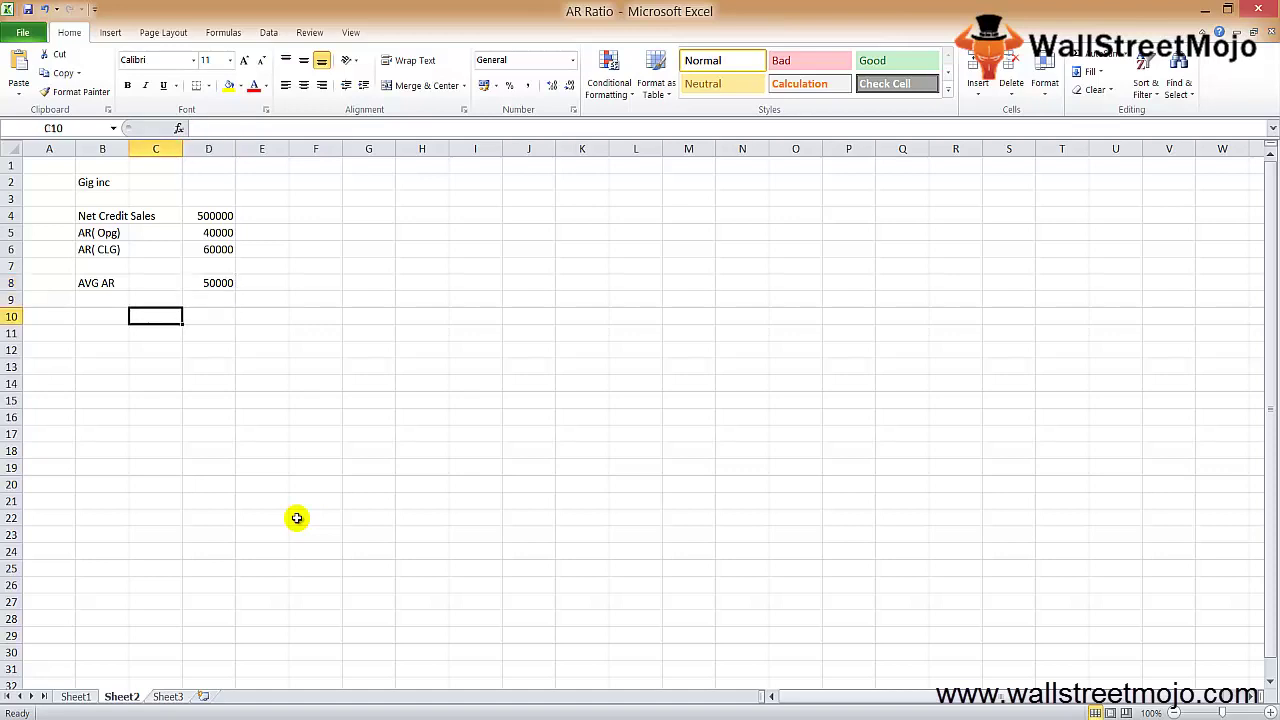
key(Down)
key(Left)
text(AR t)
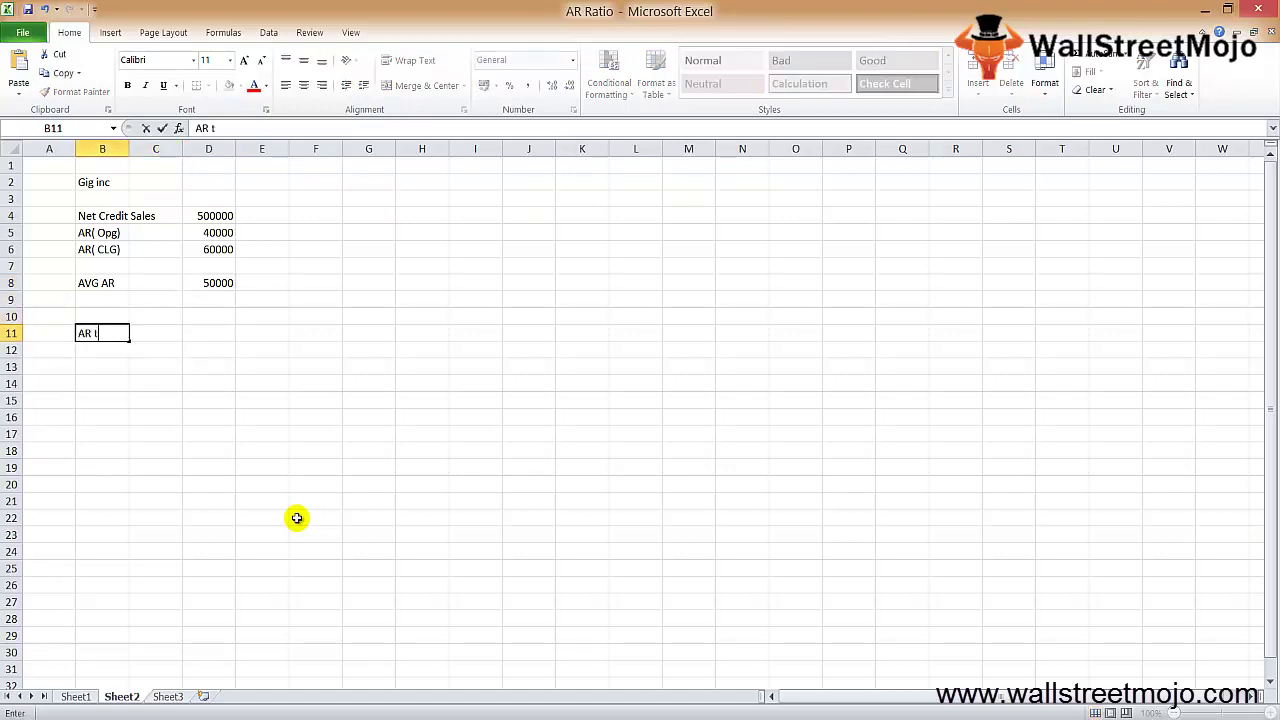
key(BackSpace)
text(TO =)
key(Tab)
text(Ne)
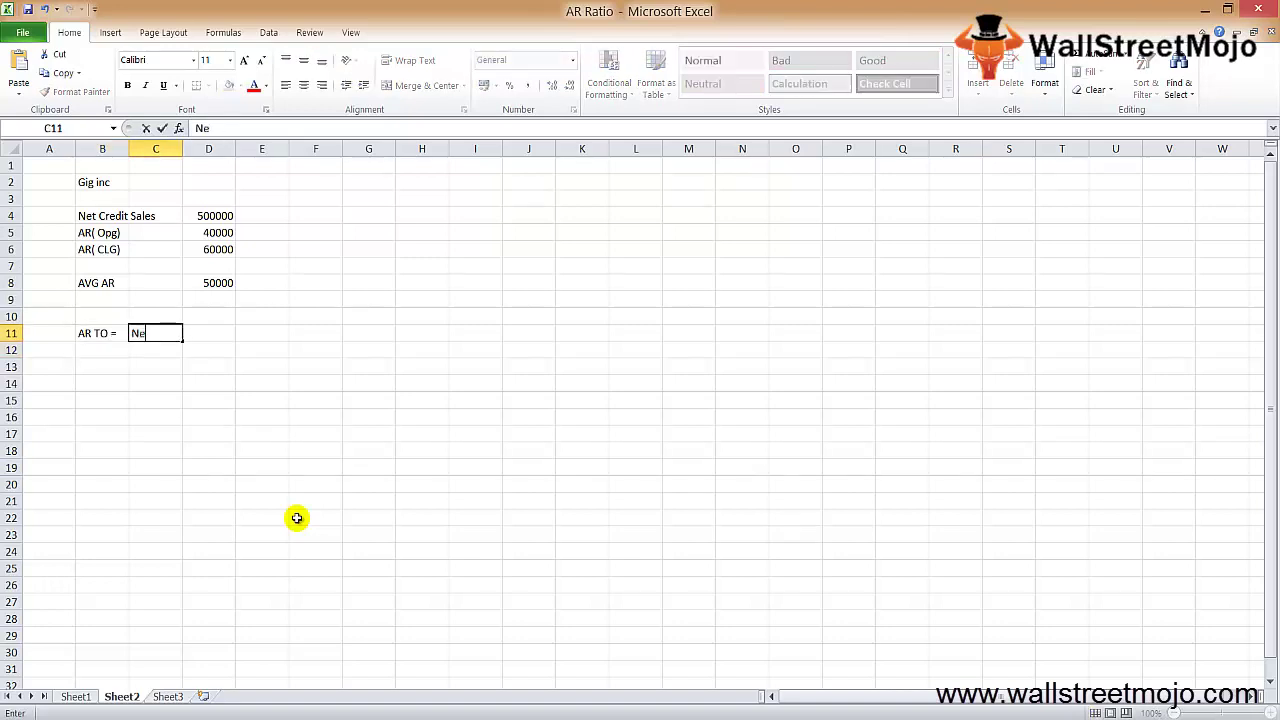
text(t credit sales)
key(Return)
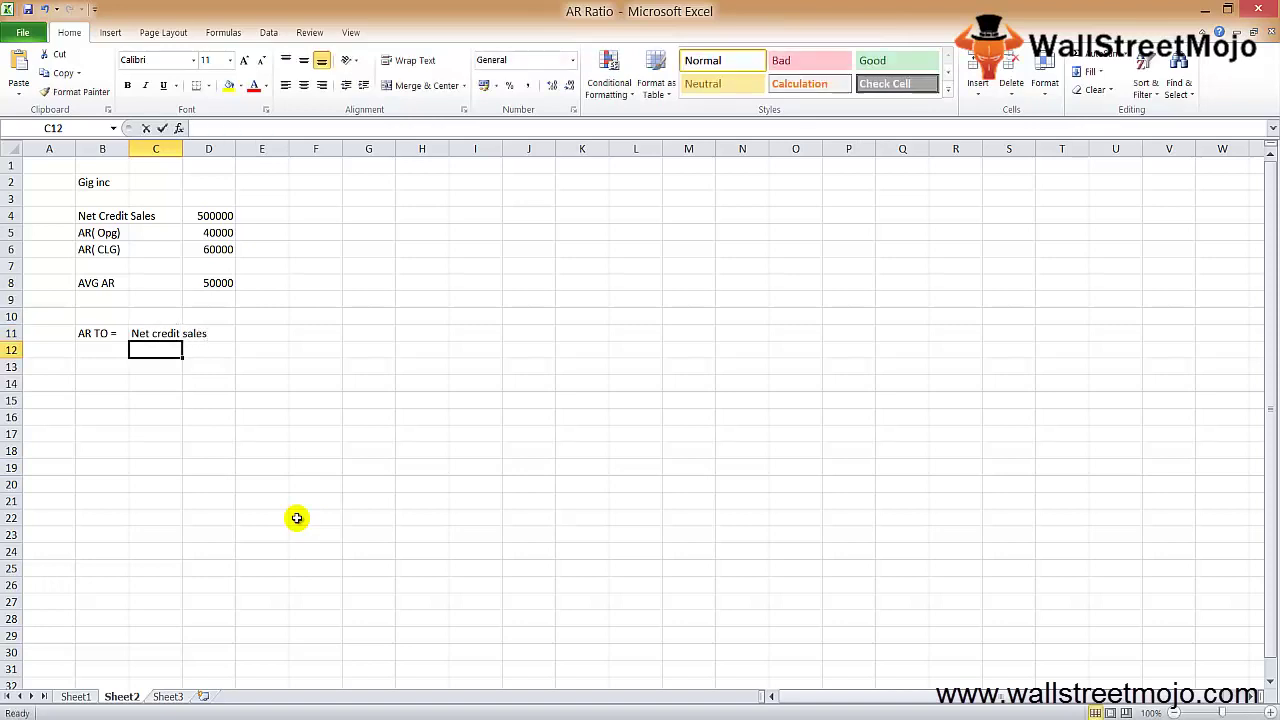
text(Avg AR)
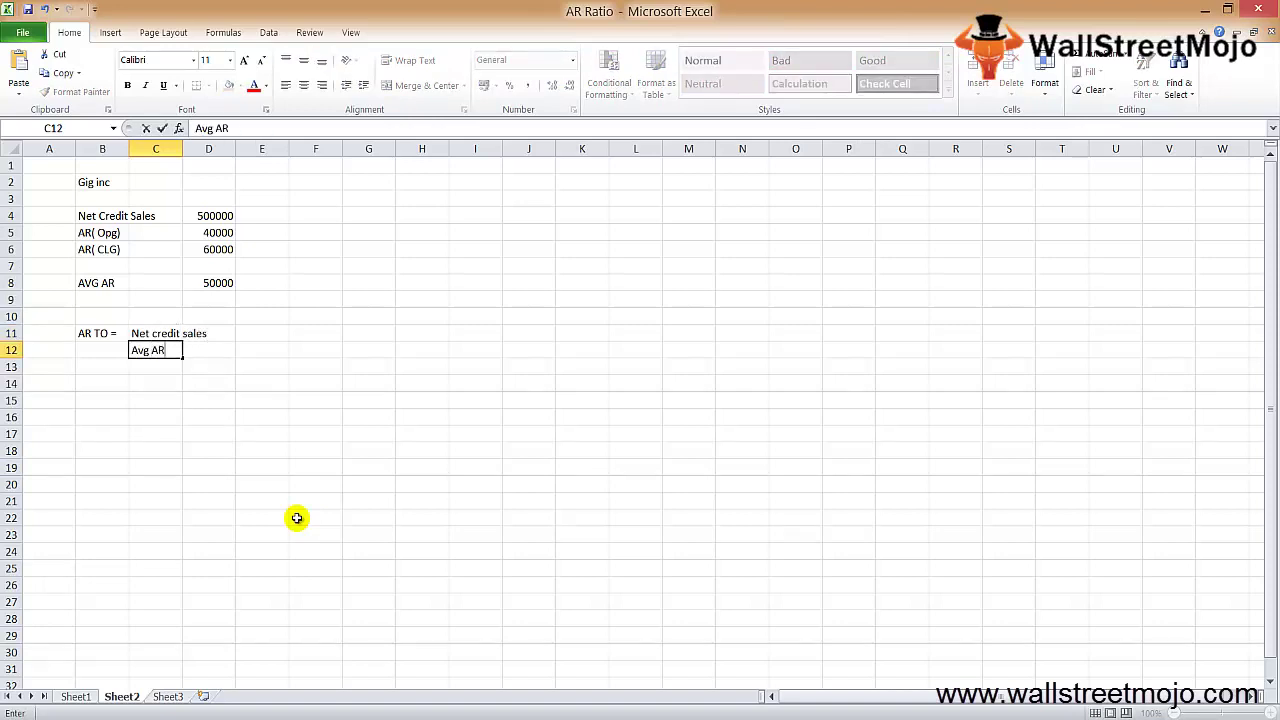
key(Return)
key(Return)
- Enter =D4/D8 in D14 to compute the receivables turnover of 10
key(Right)
text(=)
key(Up)
key(Up)
key(Up)
key(Up)
key(Up)
key(Up)
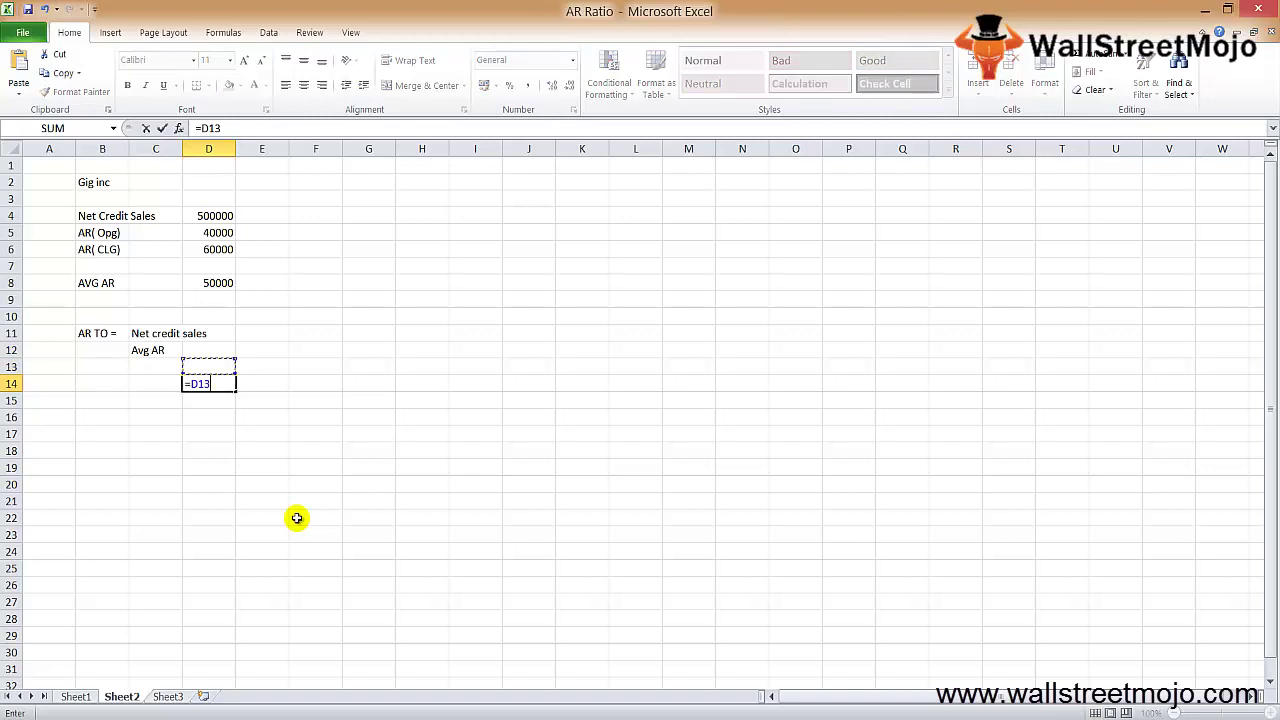
key(Up)
key(Up)
key(Up)
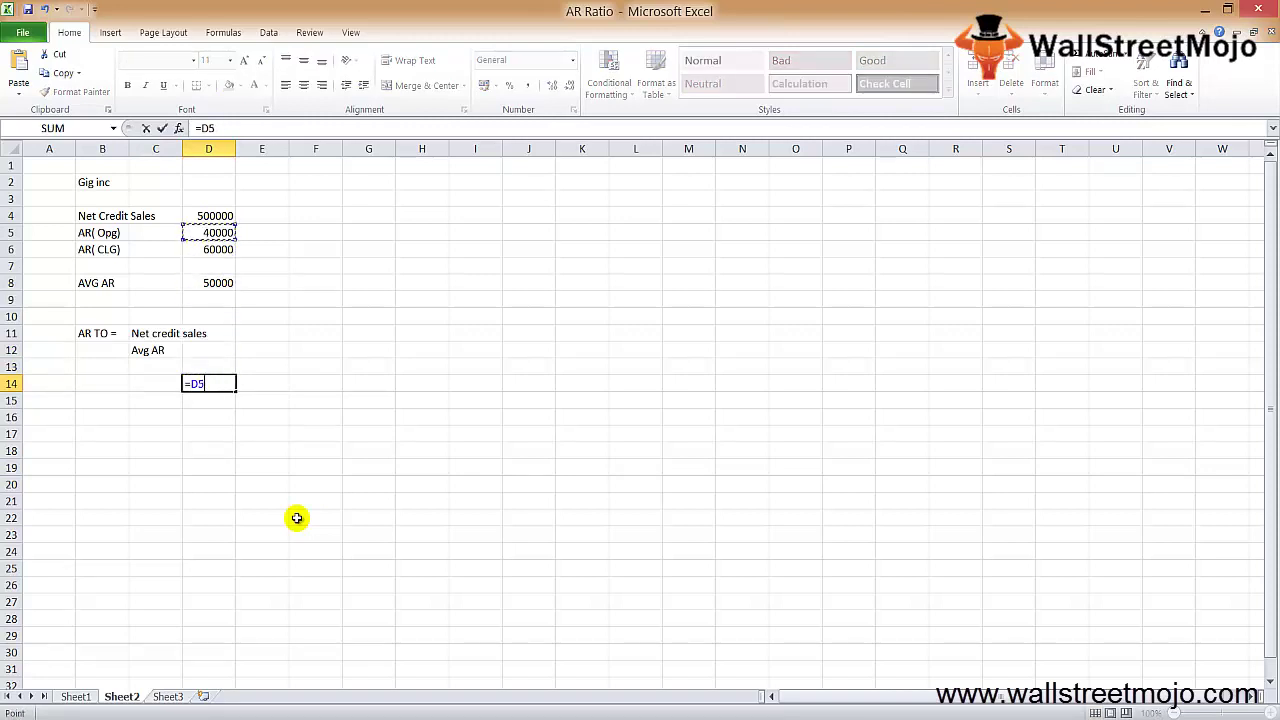
key(Up)
text(/)
key(Up)
key(Up)
key(Up)
key(Up)
key(Up)
key(Up)
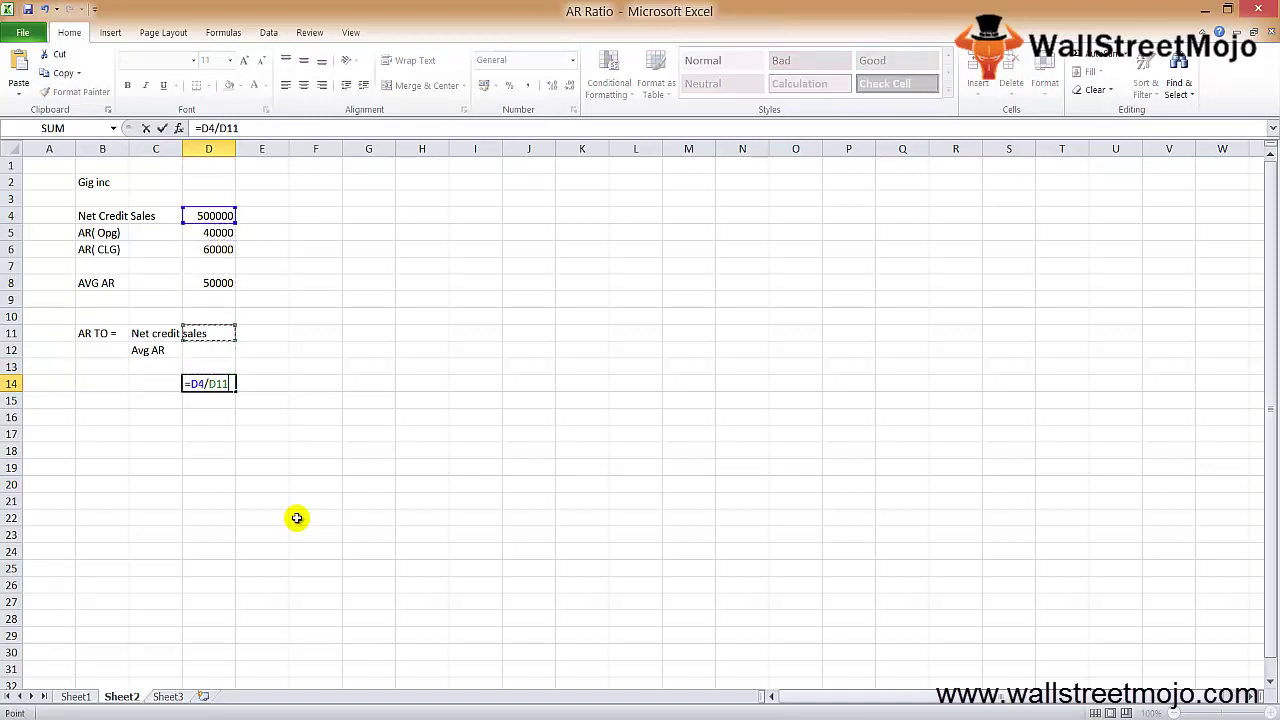
key(ctrl+Return)
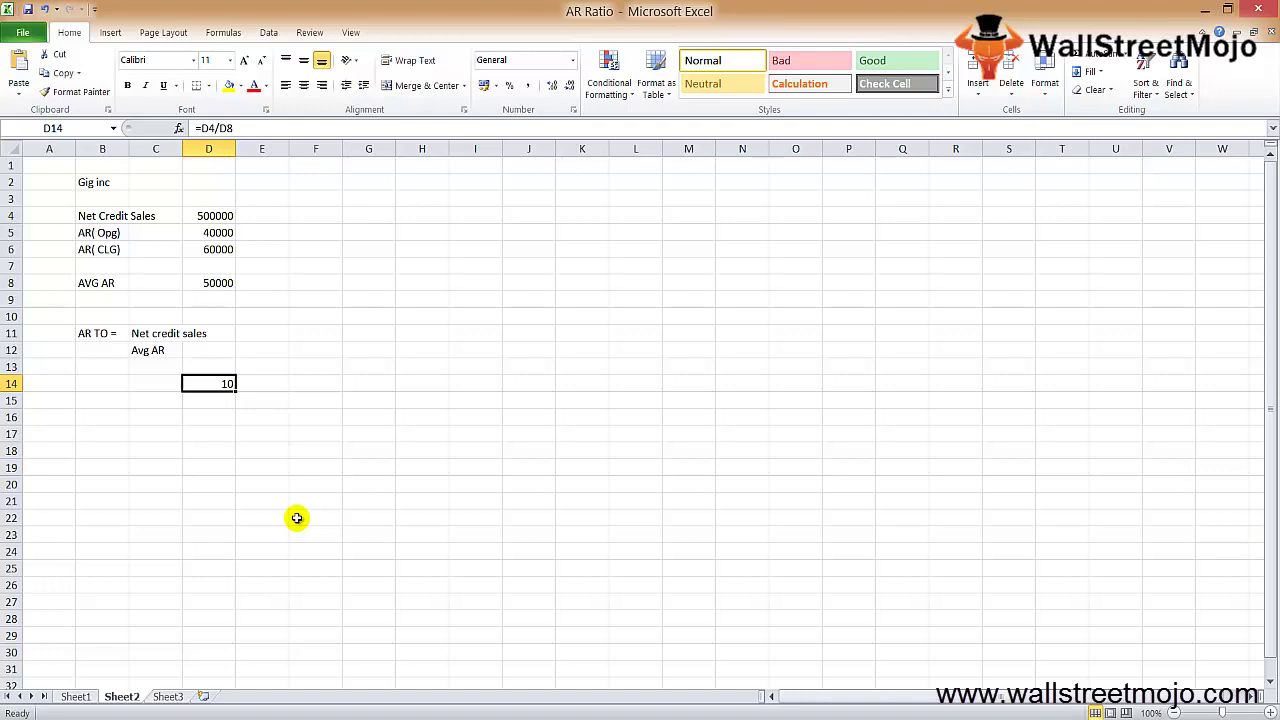
key(Left)
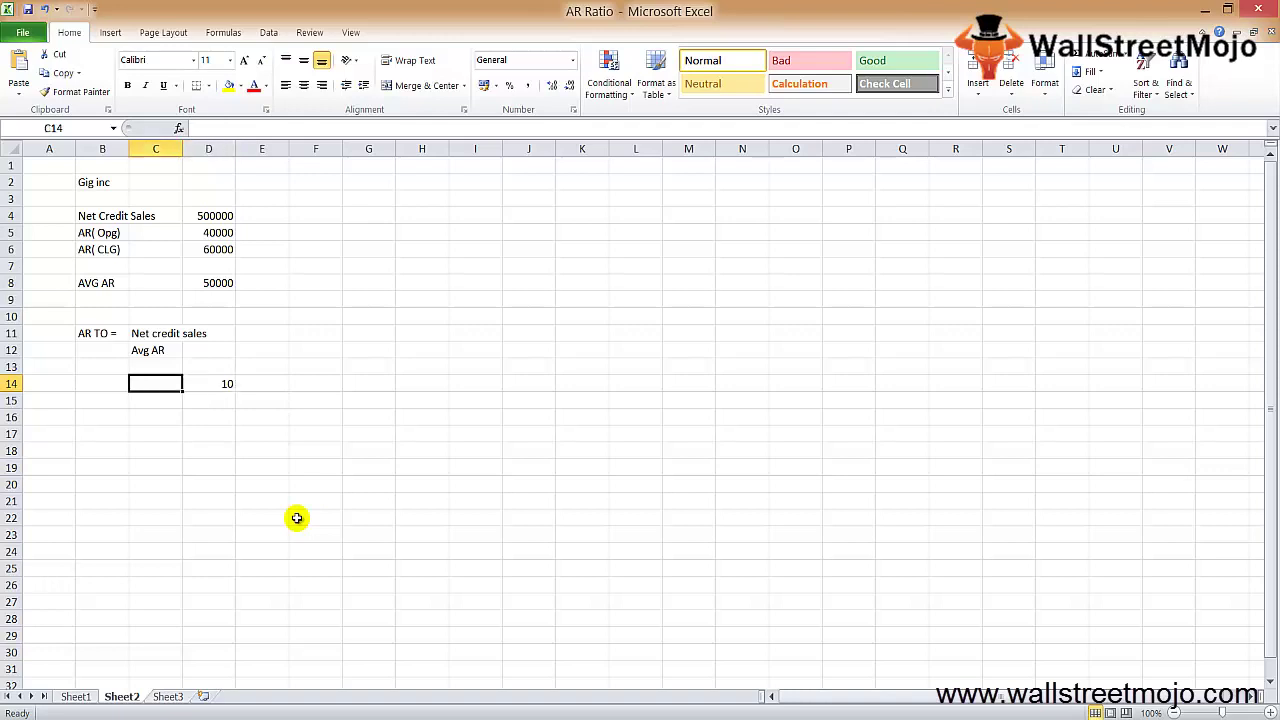
- Label the result AR TO in C14 and select rows 4–14 to review the calculation
text(AR TO)
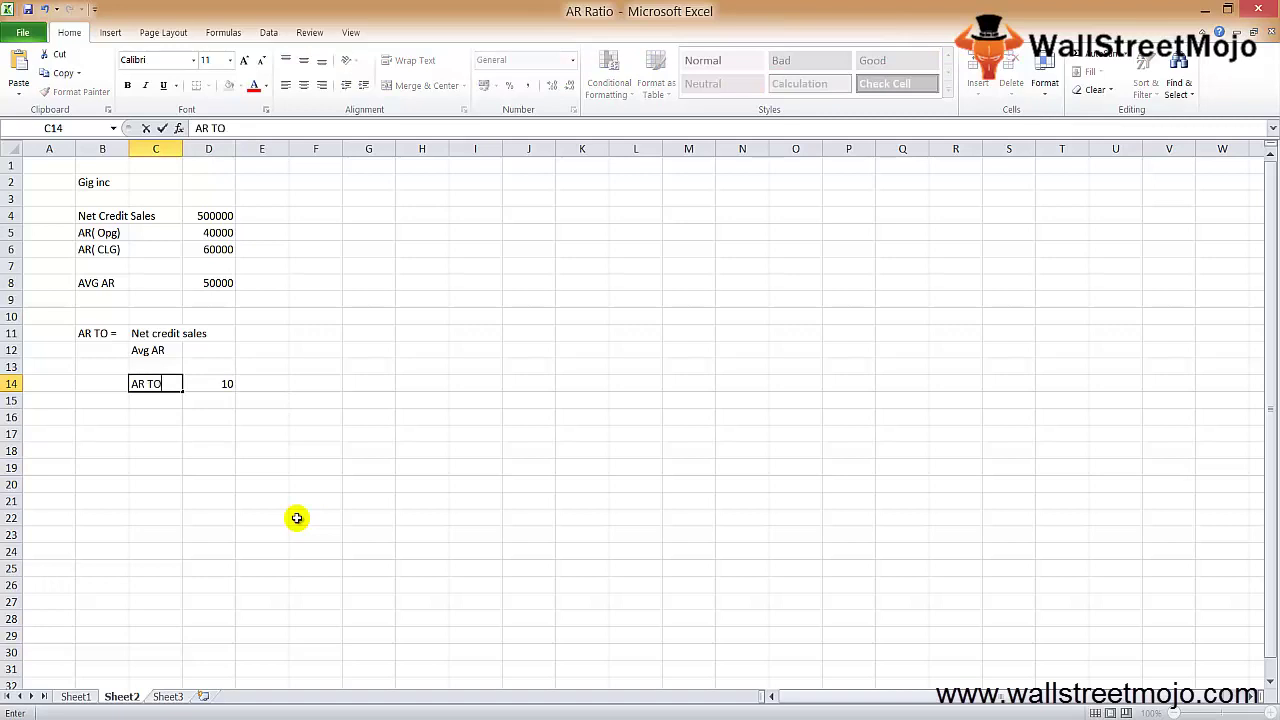
key(Return)
key(Up)
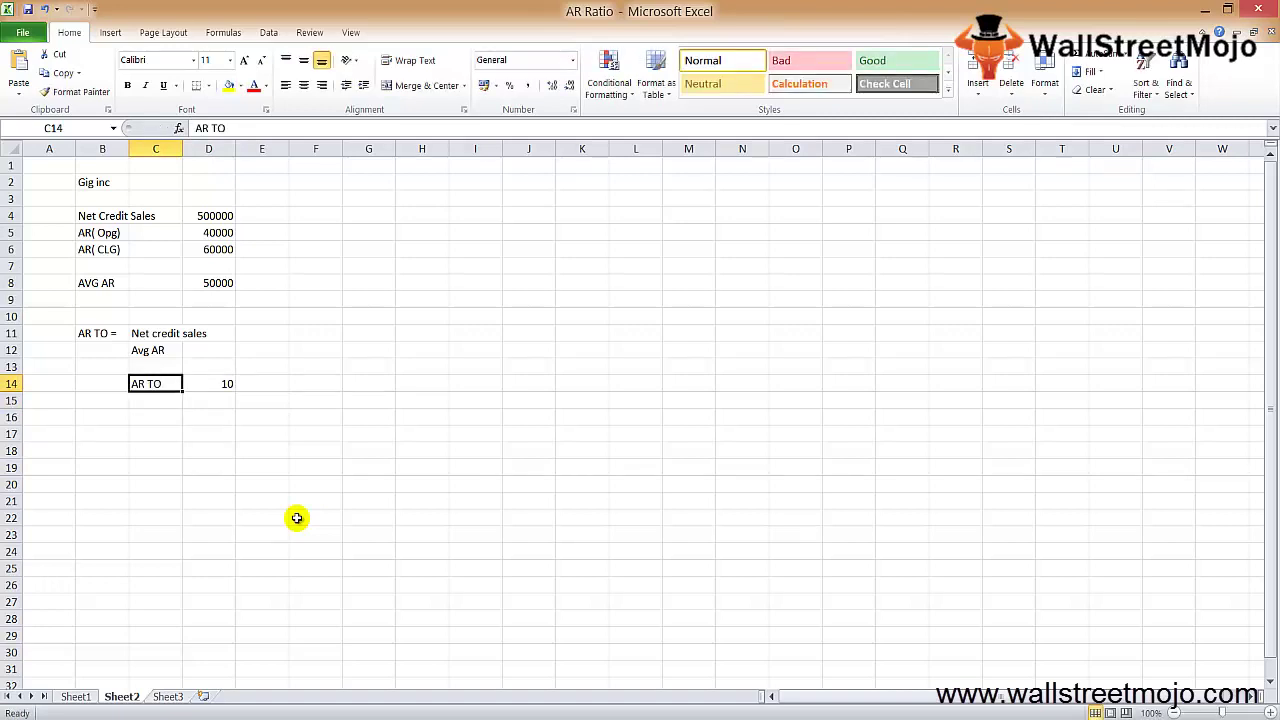
key(Up)
key(Up)
key(Up)
key(Up)
key(Up)
key(Up)
key(Up)
key(Up)
key(Up)
key(Up)
key(Up)
key(Up)
key(Up)
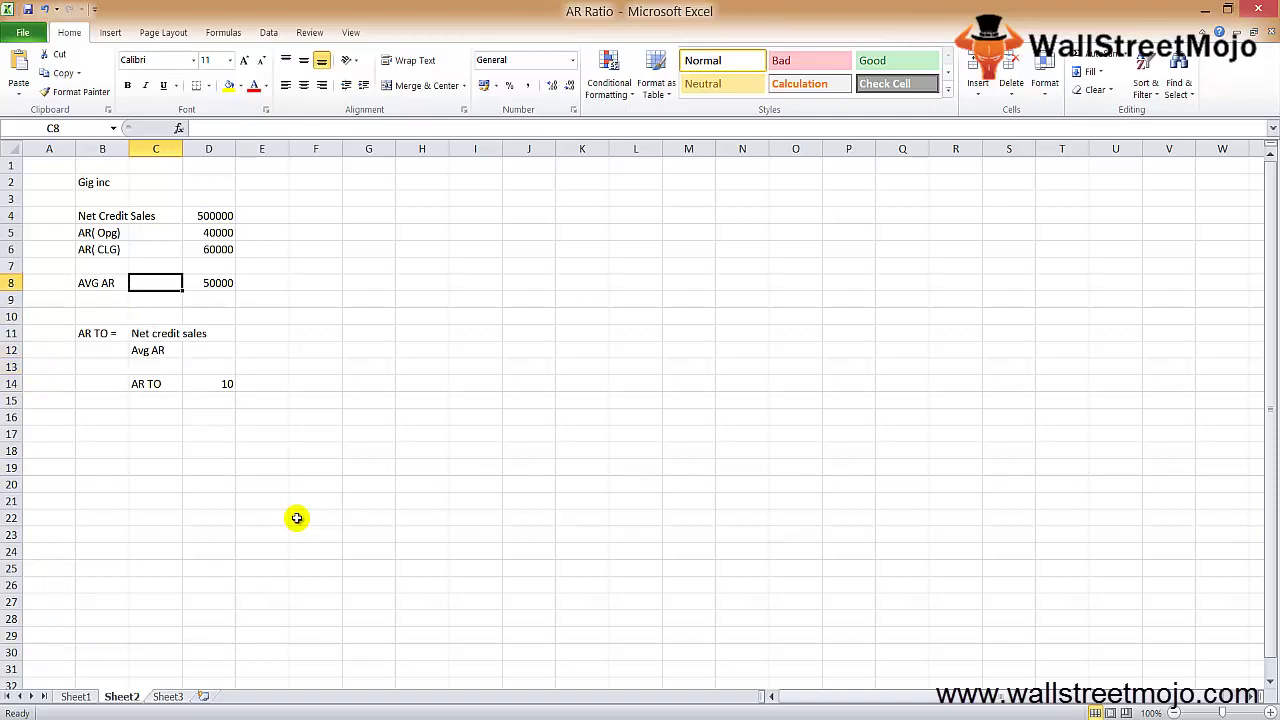
key(Down)
key(Down)
key(Down)
key(Left)
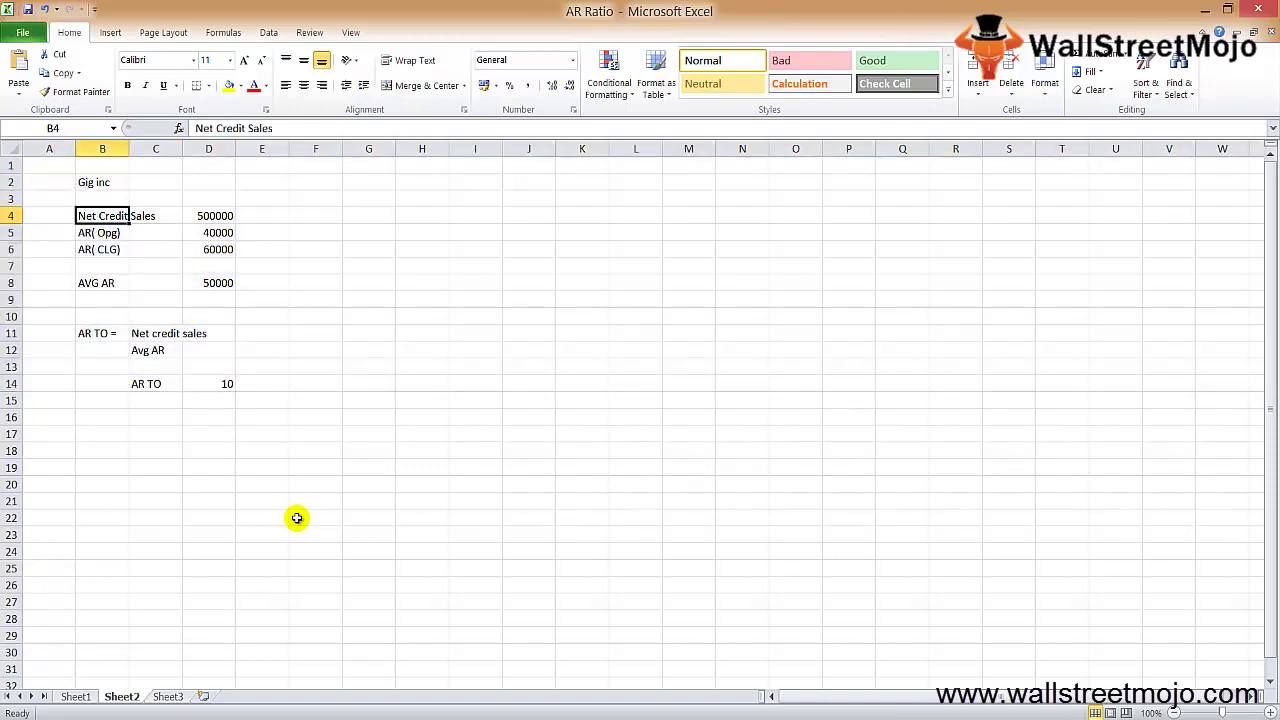
key(shift+space)
key(shift+Down)
key(shift+Down)
key(shift+Down)
key(shift+Down)
key(shift+Down)
key(shift+Down)
key(shift+Down)
key(shift+Down)
key(shift+Down)
key(shift+Down)
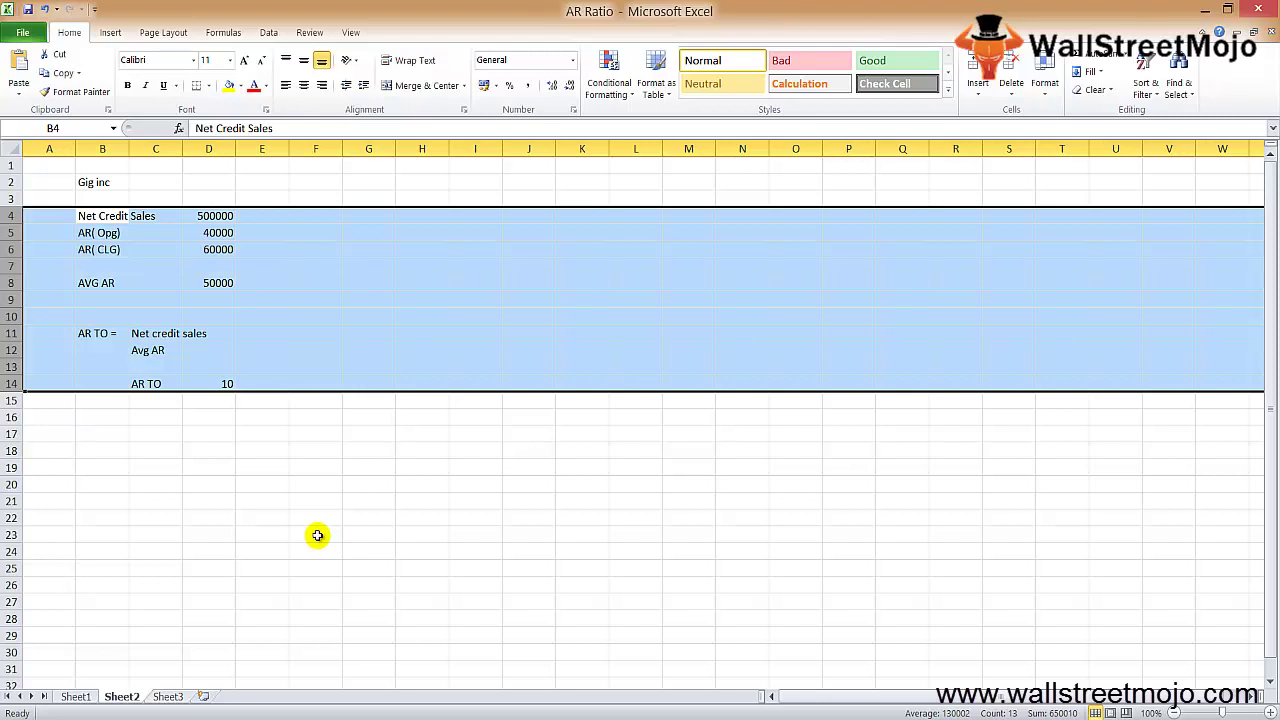
- Type the word Credit into E16
key(Down)
key(Down)
key(Down)
key(Down)
key(Down)
key(Down)
key(Down)
key(Down)
key(Down)
key(Down)
key(Down)
key(Down)
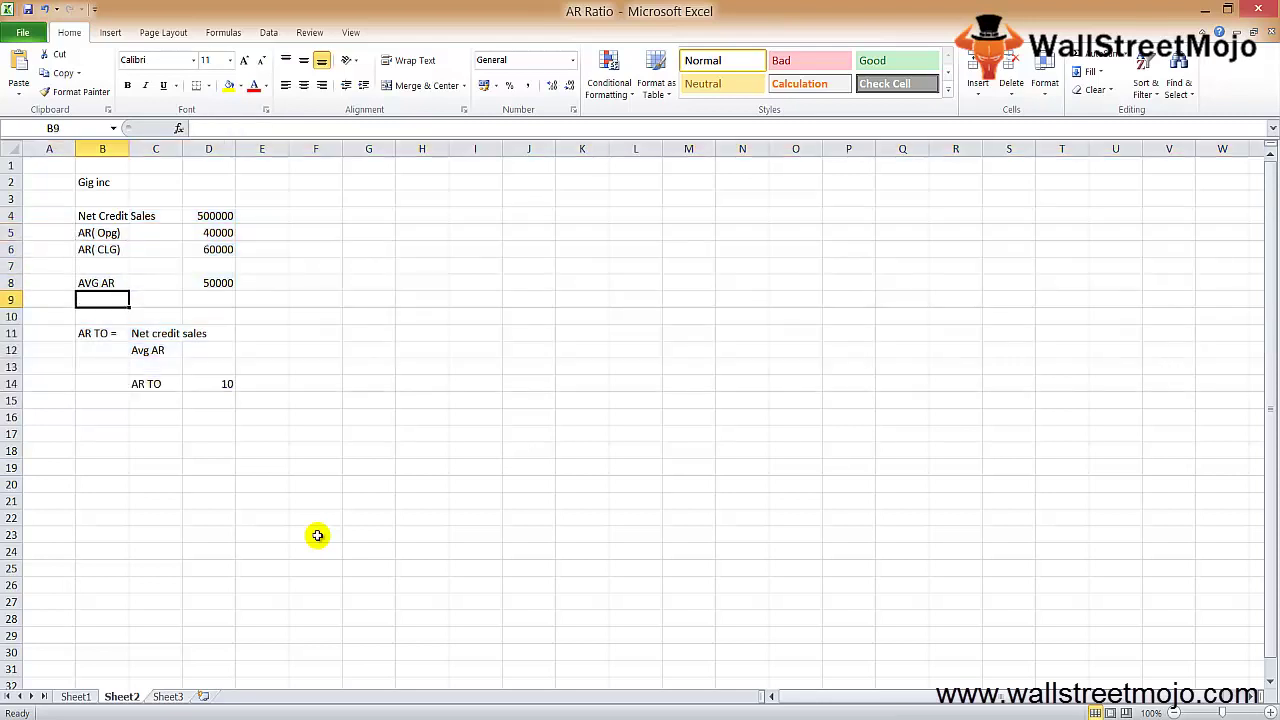
key(Right)
key(Right)
text(Credit)
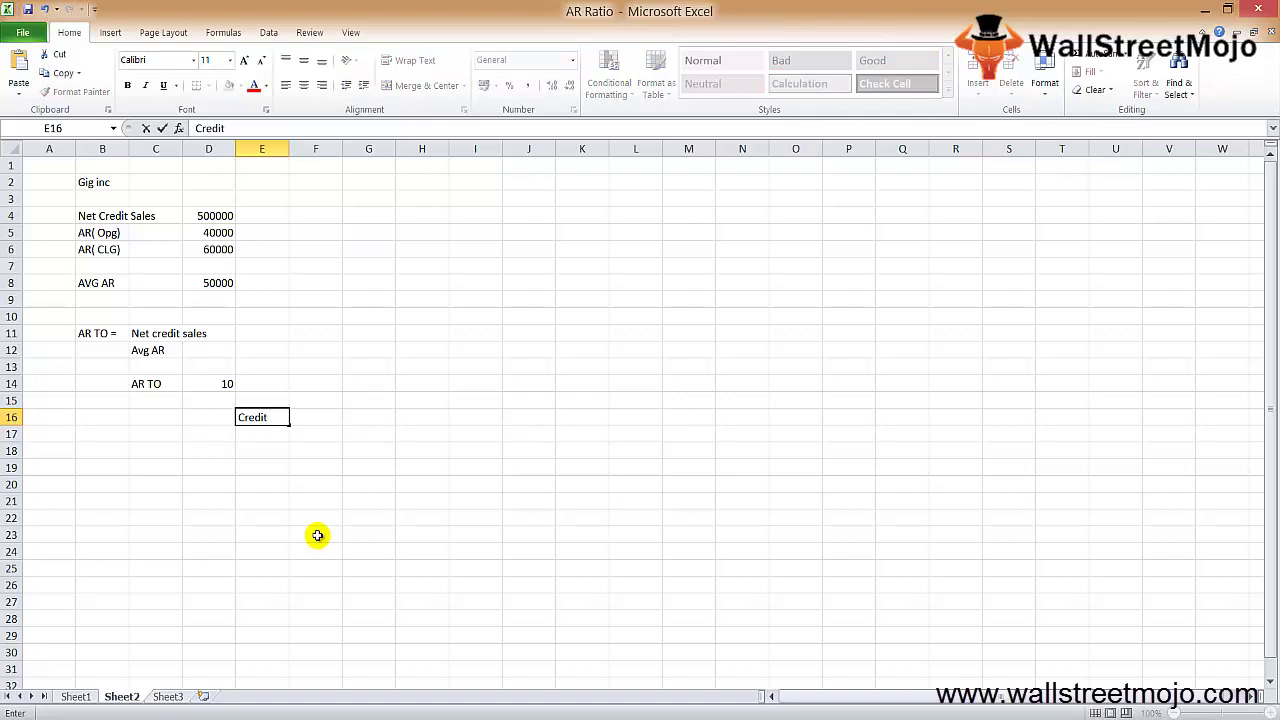
key(Return)
key(Down)
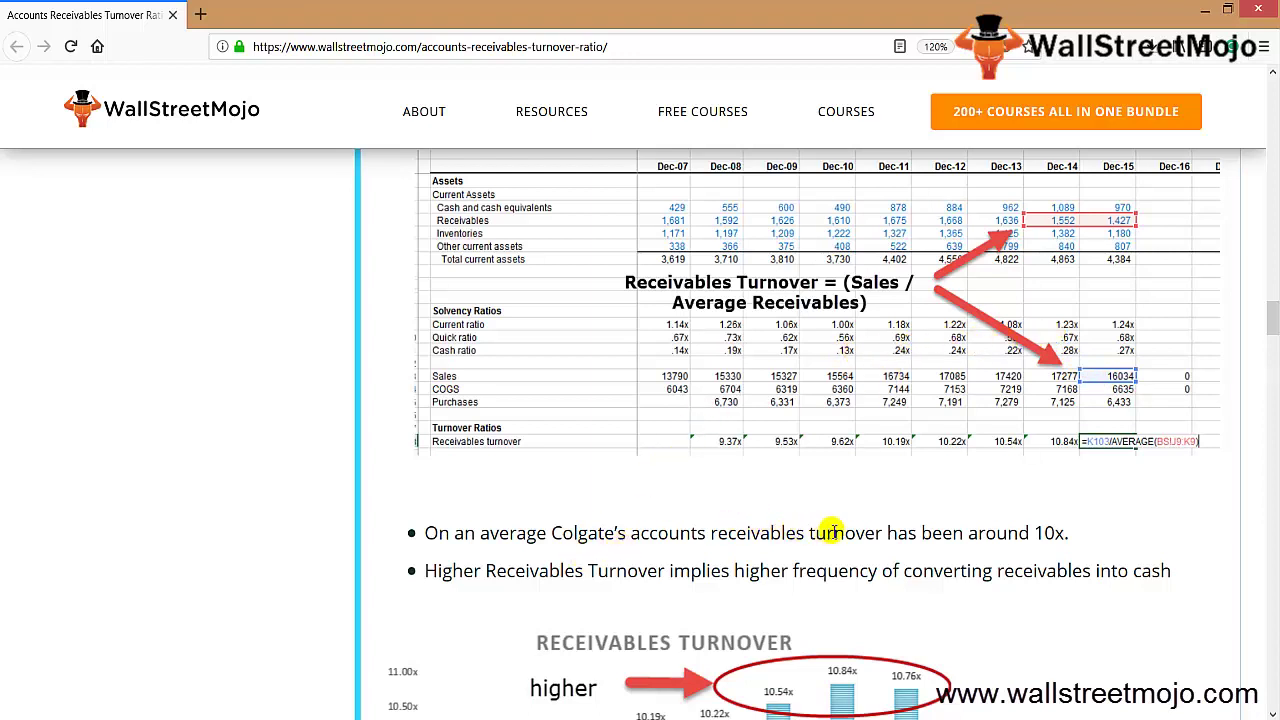
- Highlight 'around 10x' and the bullet text about converting receivables into cash in the Colgate example
drag(965, 533, 1070, 535)
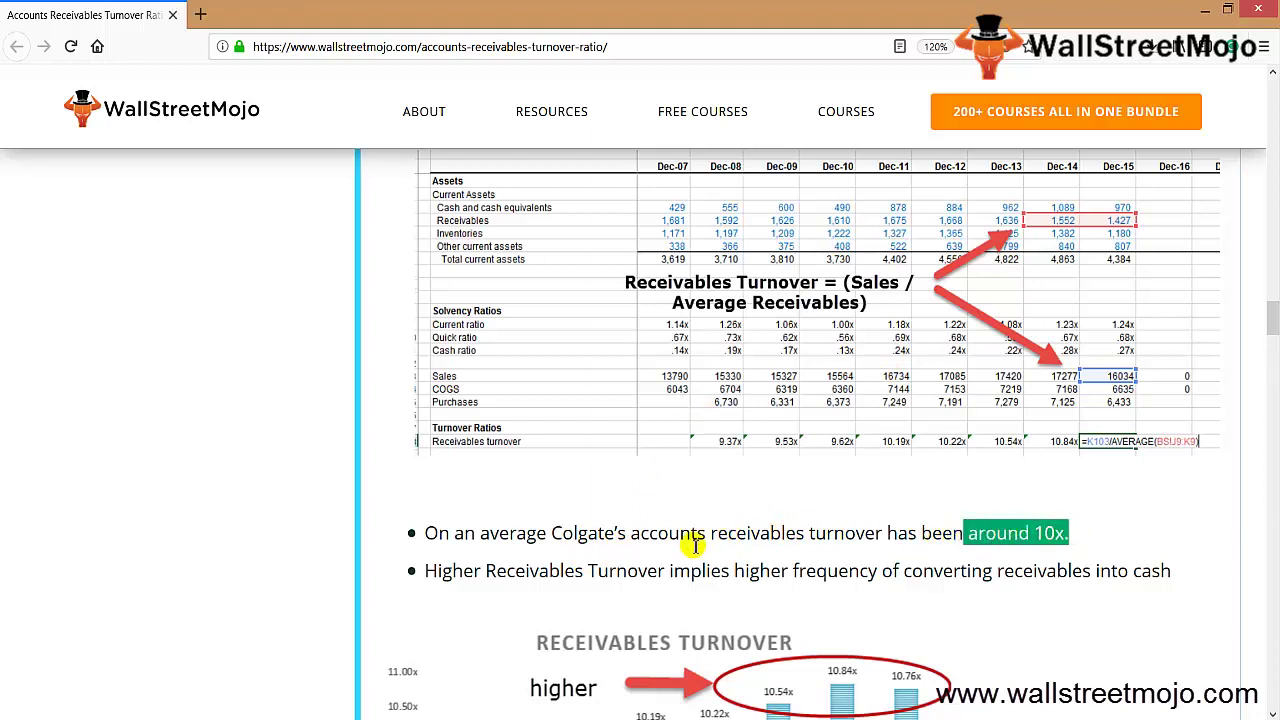
drag(424, 571, 666, 572)
click(745, 577)
drag(745, 577, 1178, 589)
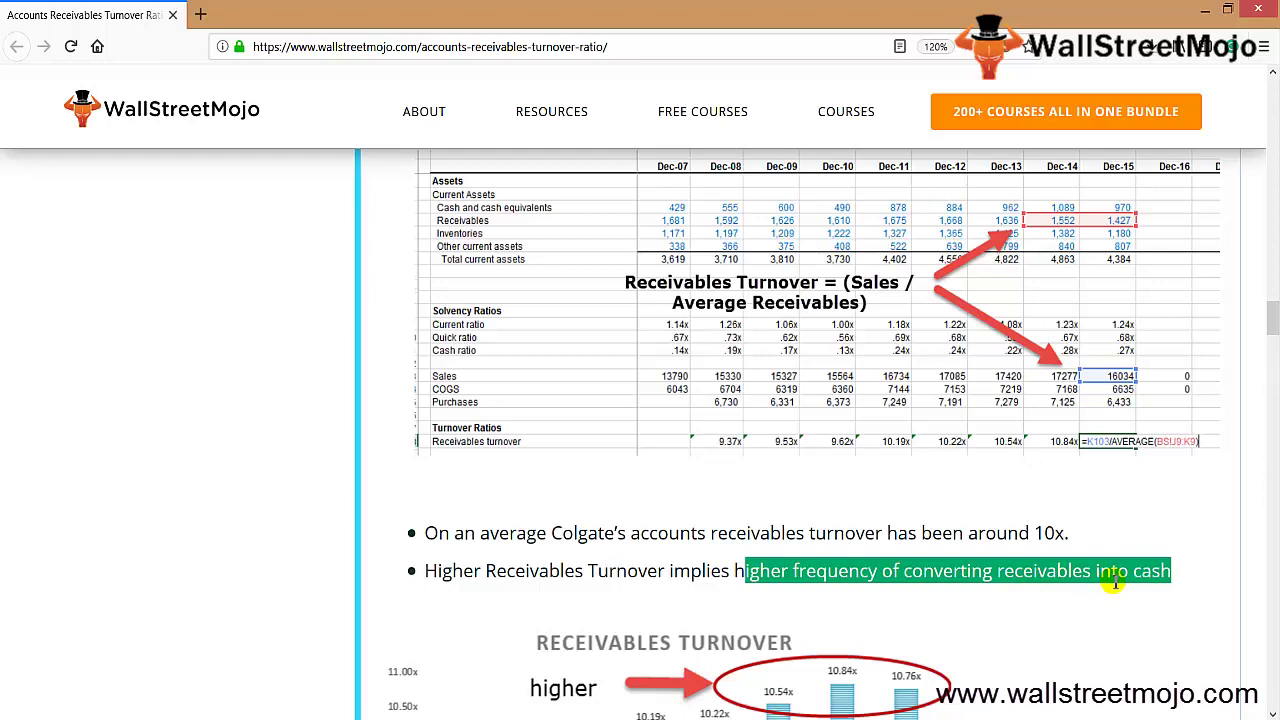
- Scroll down to the Receivables Turnover bar chart (Dec-08 to Dec-15), then return to the AR Ratio workbook
scroll(1112, 583, down, 2)
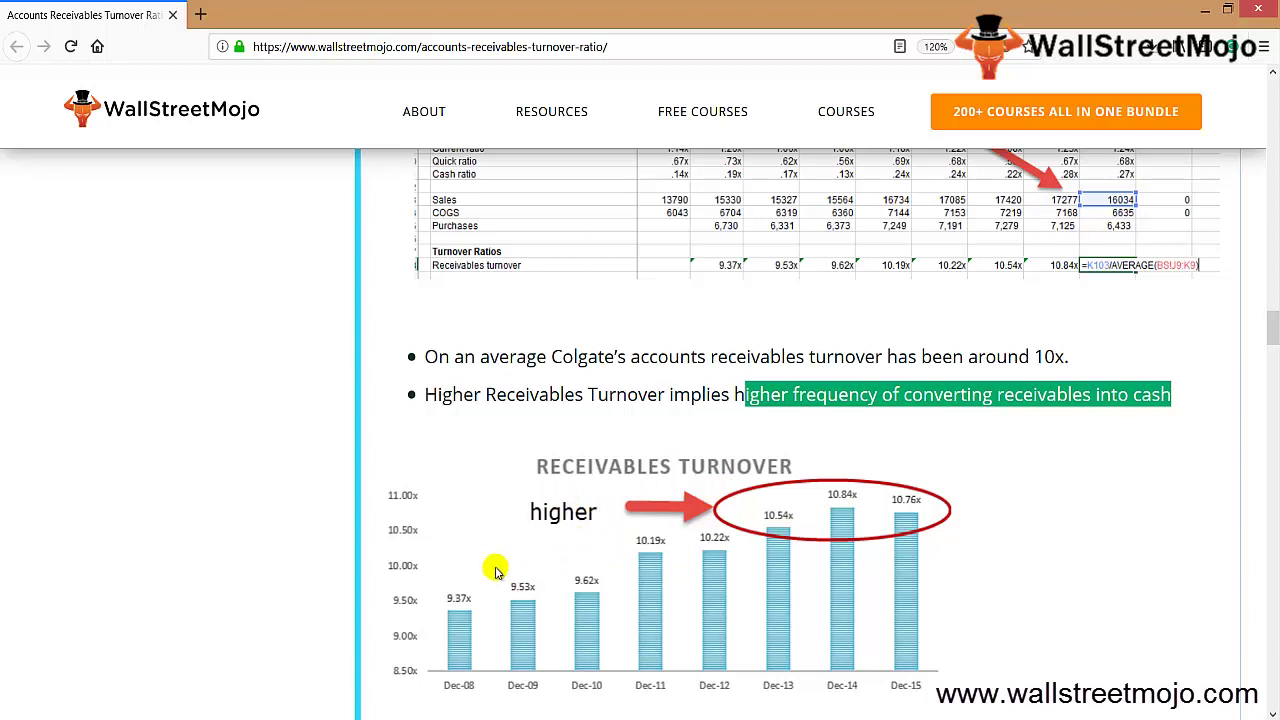
key(alt+Tab)
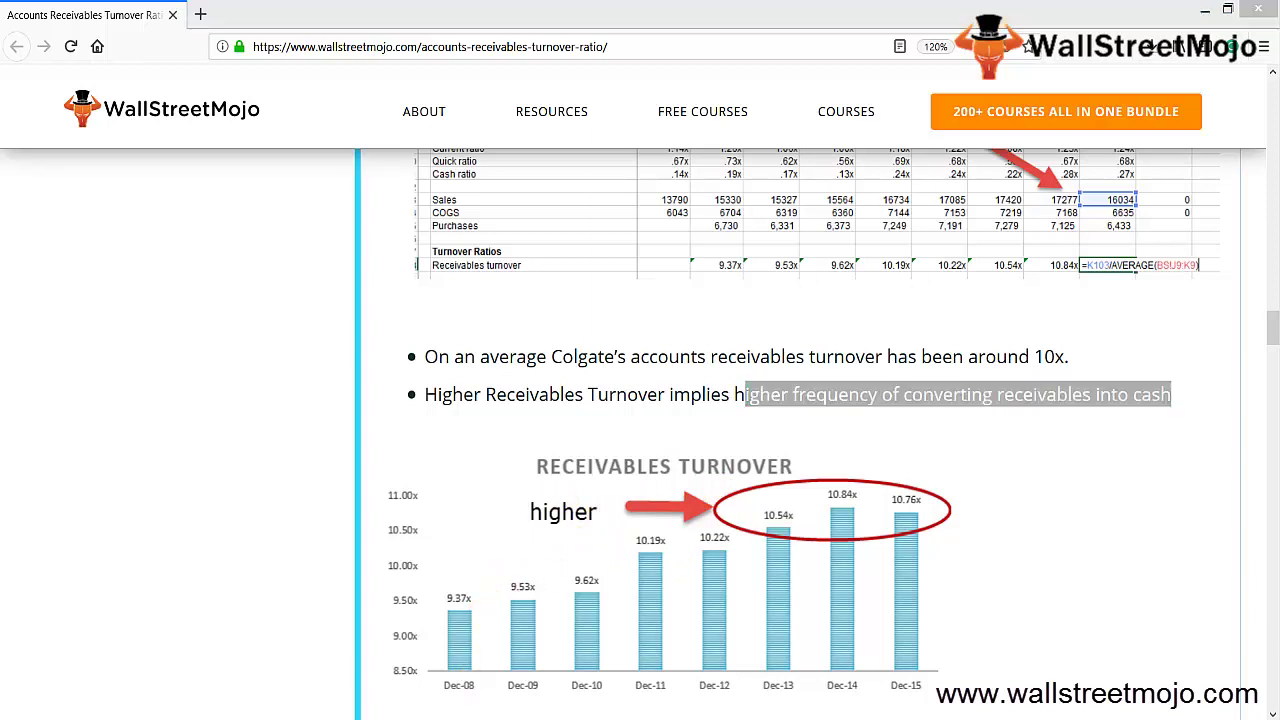
- On Sheet3, enter note 1 in B3 with 'Net Credit sales' in C3
key(ctrl+Page_Down)
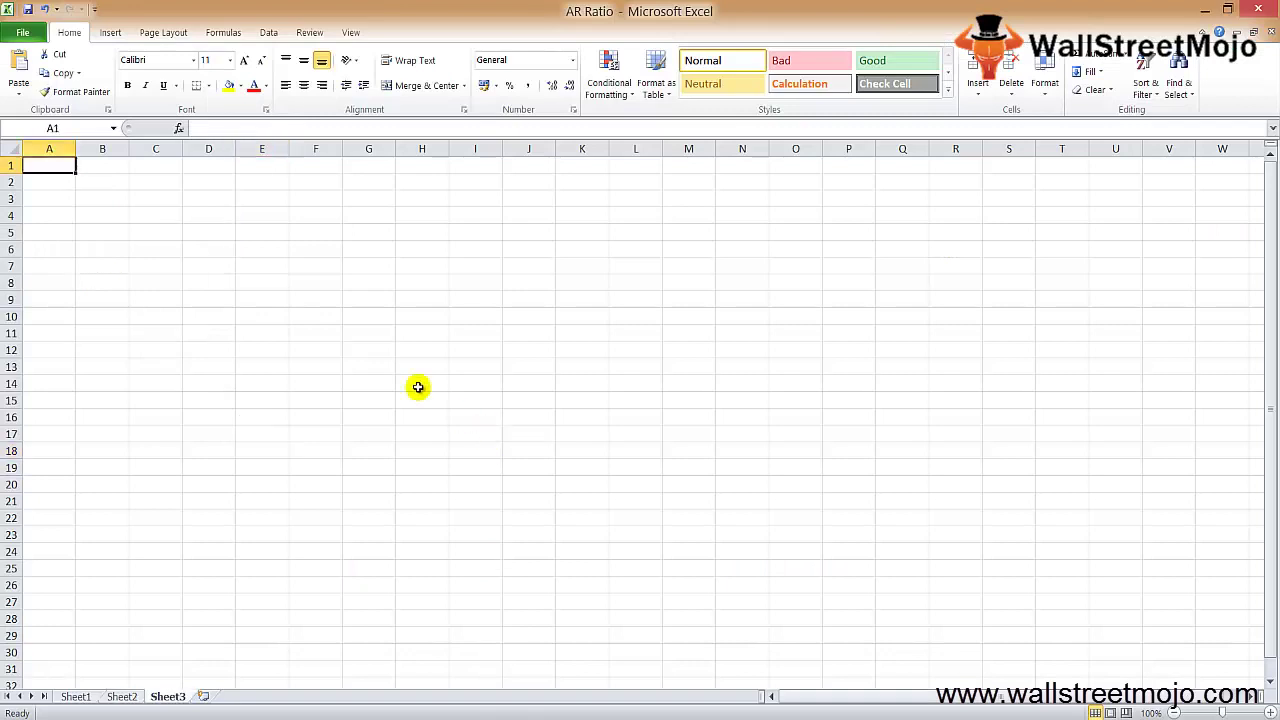
key(Right)
key(Right)
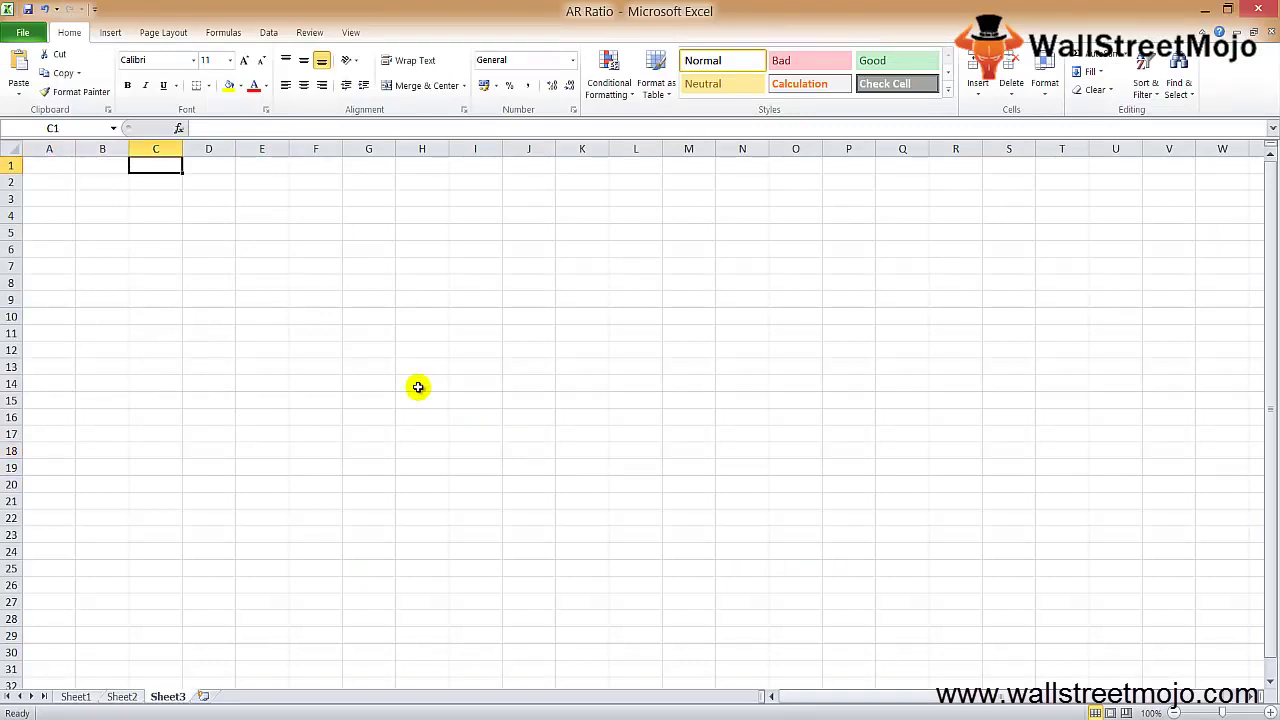
key(Down)
key(Down)
key(Up)
key(Left)
key(Down)
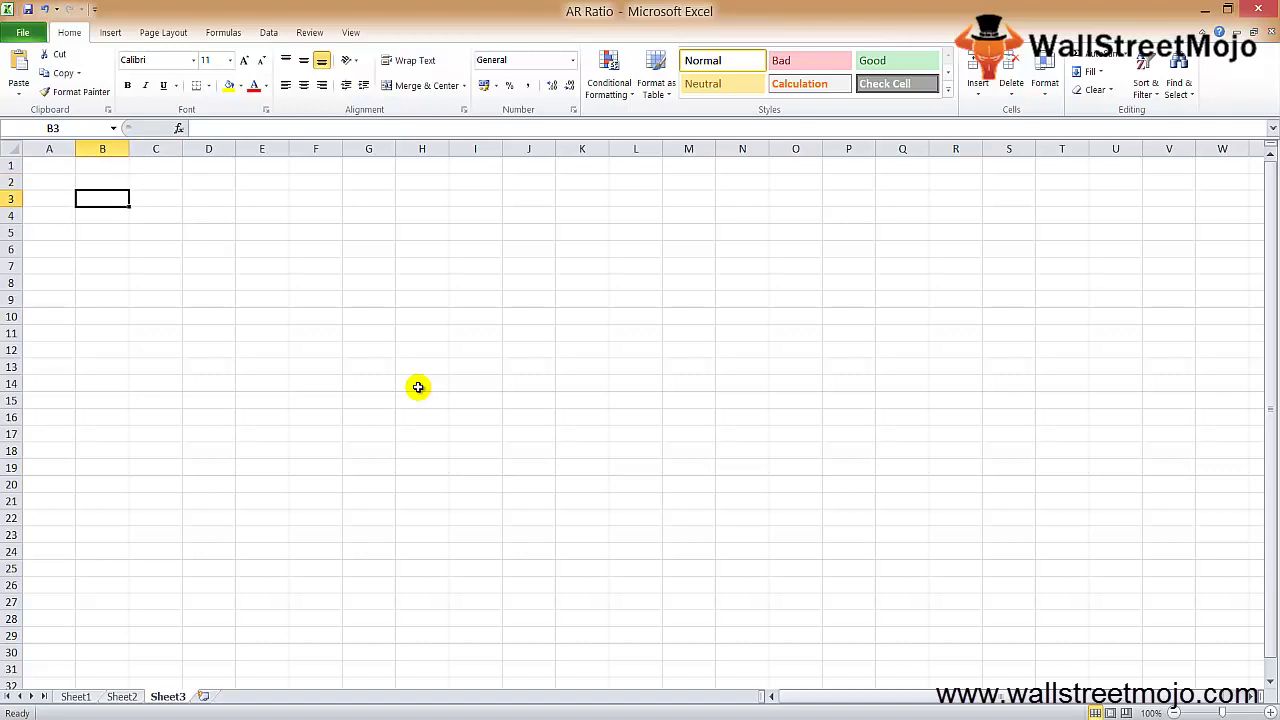
text(1)
key(Tab)
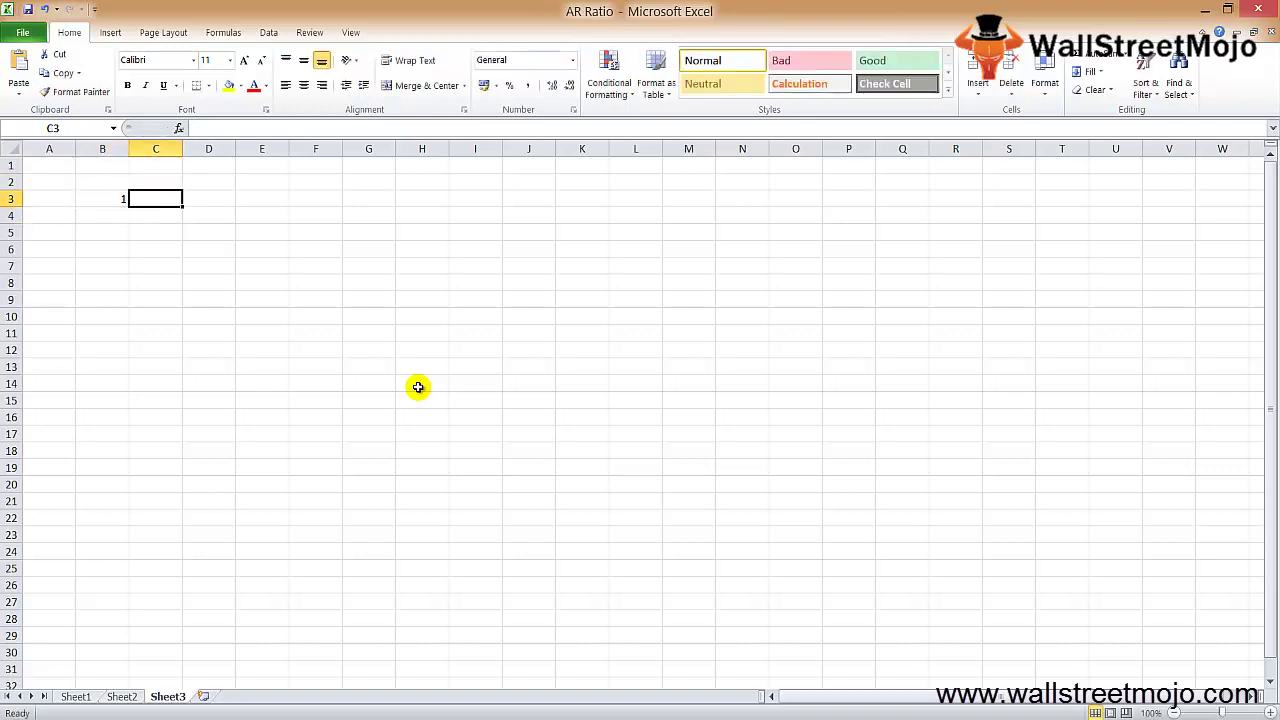
text(Net Credit sales)
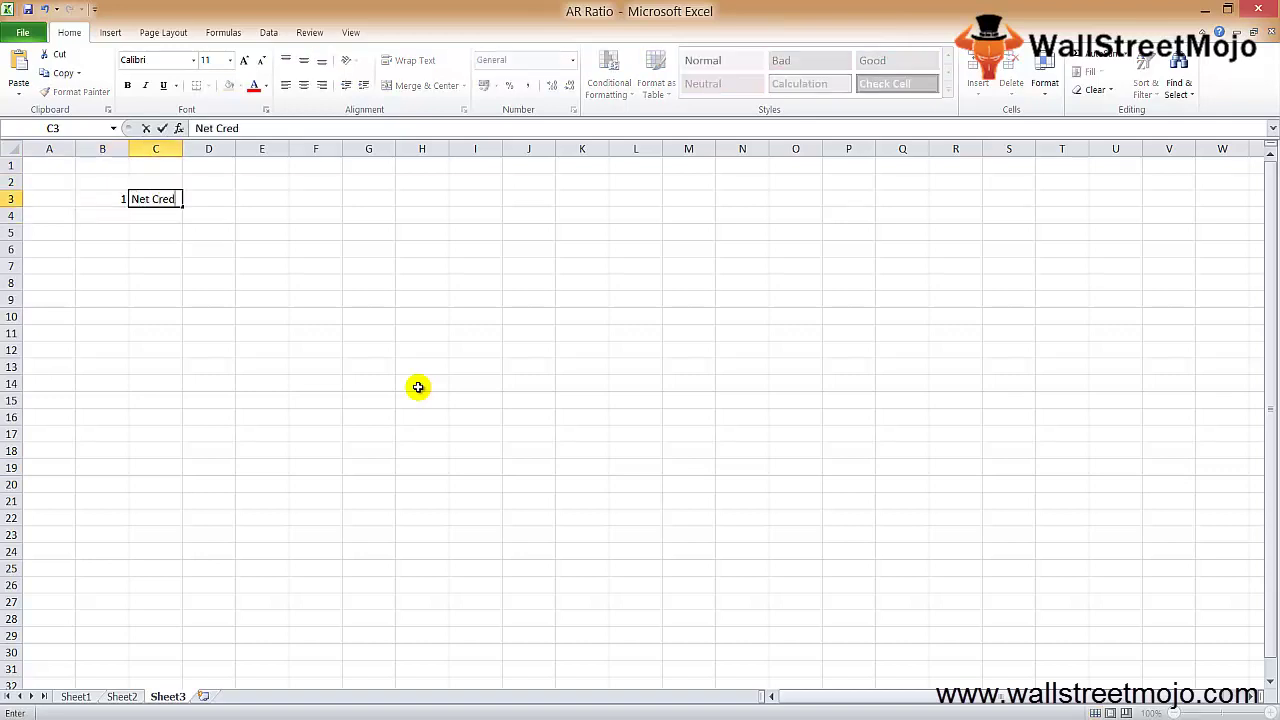
key(Return)
- Enter note 2 in B5 with 'Cash and credit' in C5
key(Down)
key(Left)
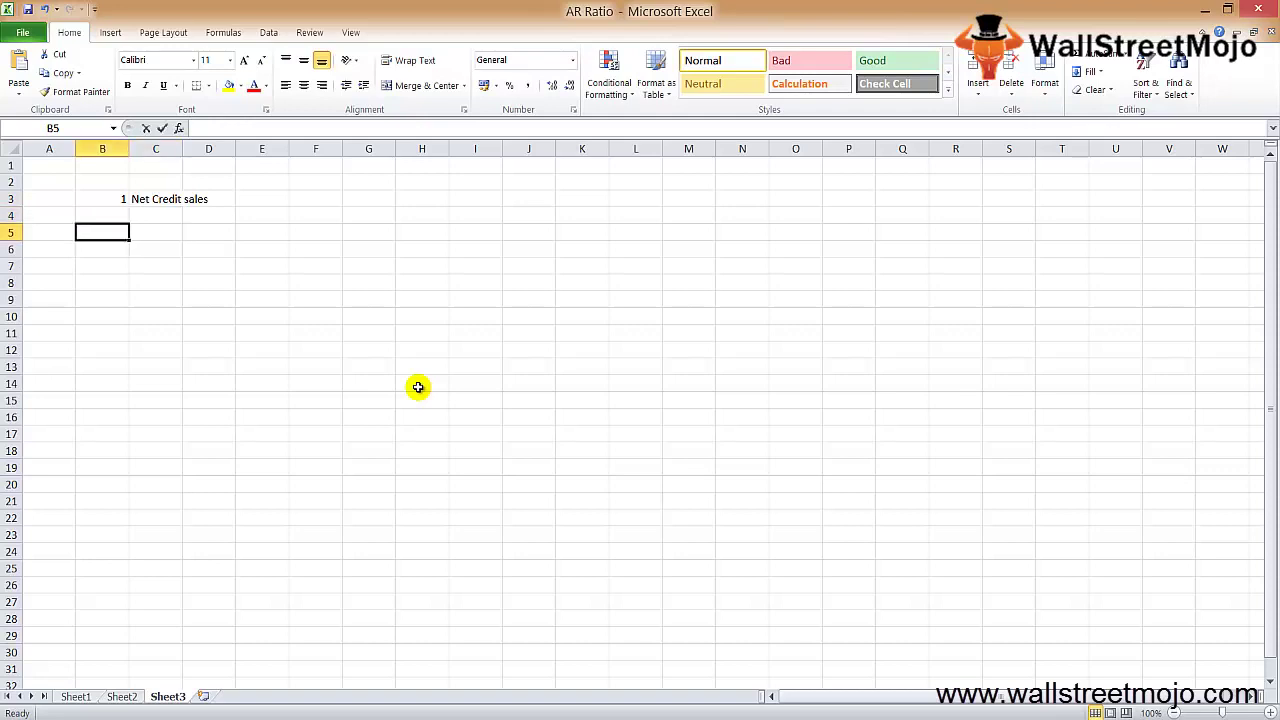
text(2)
key(Tab)
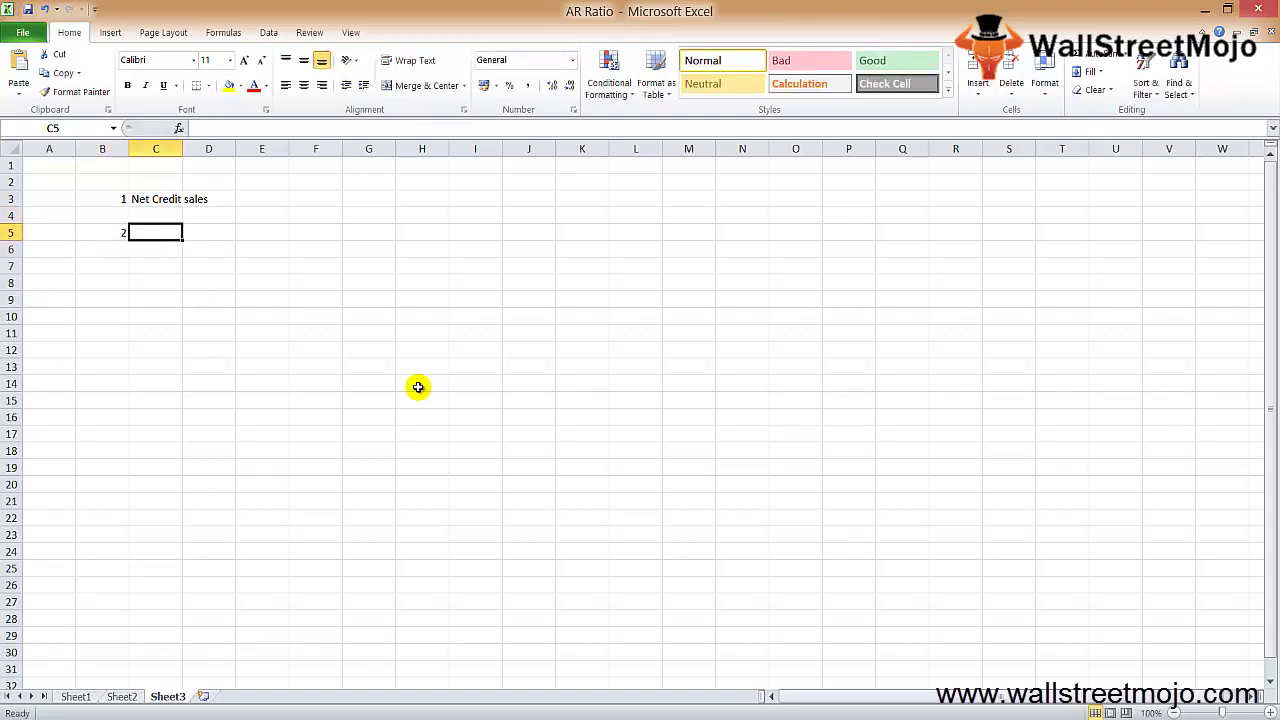
text(Cash and credit)
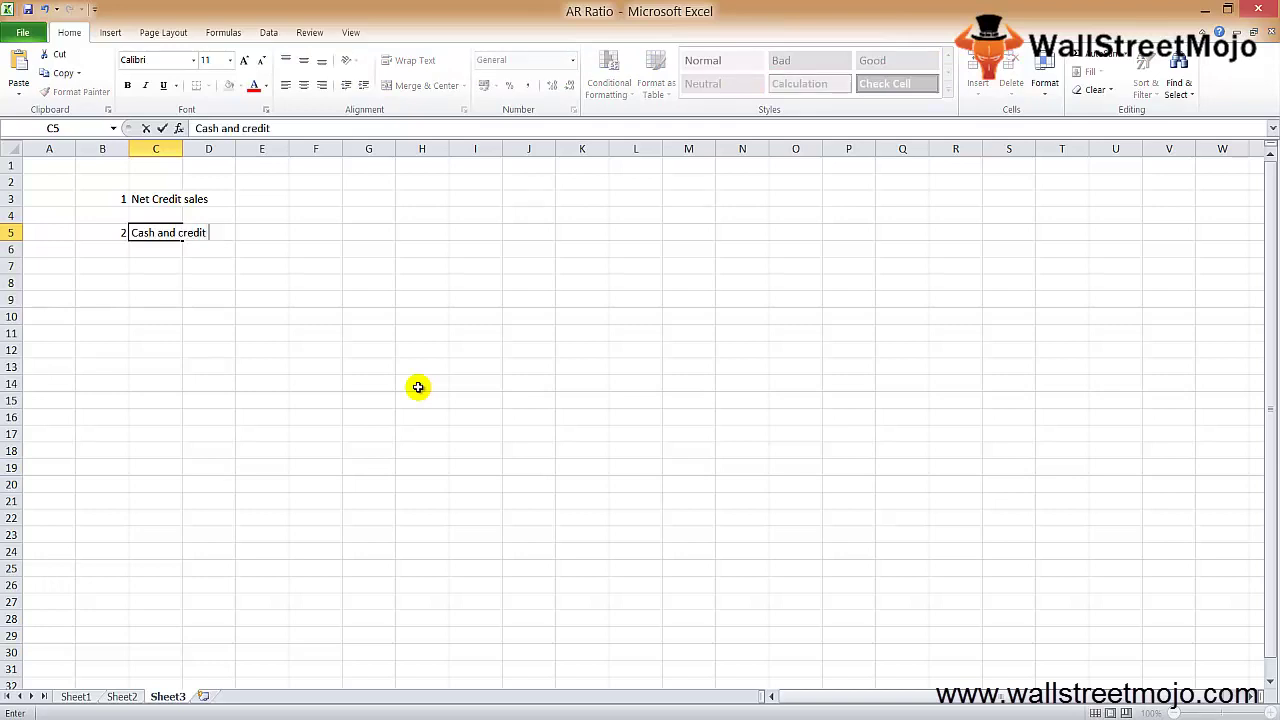
key(ctrl+Return)
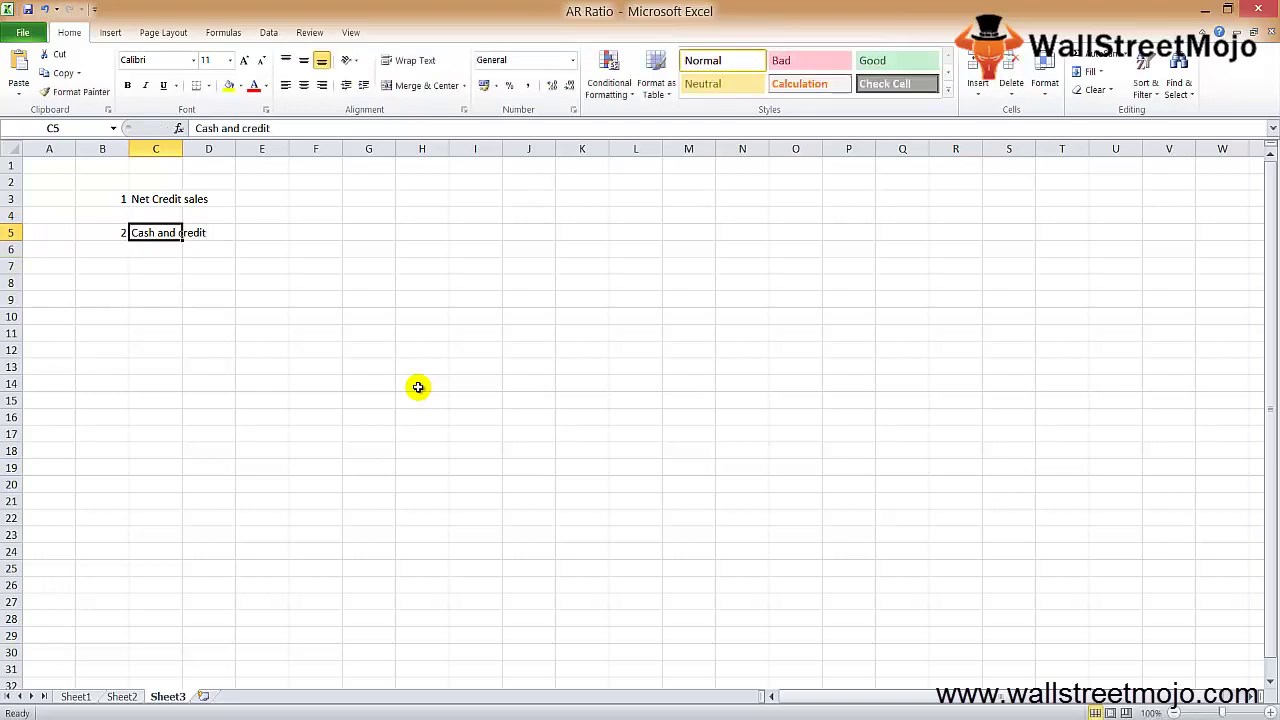
- Add 'SR' in E5 and '( CS-SR)' in F5
key(Right)
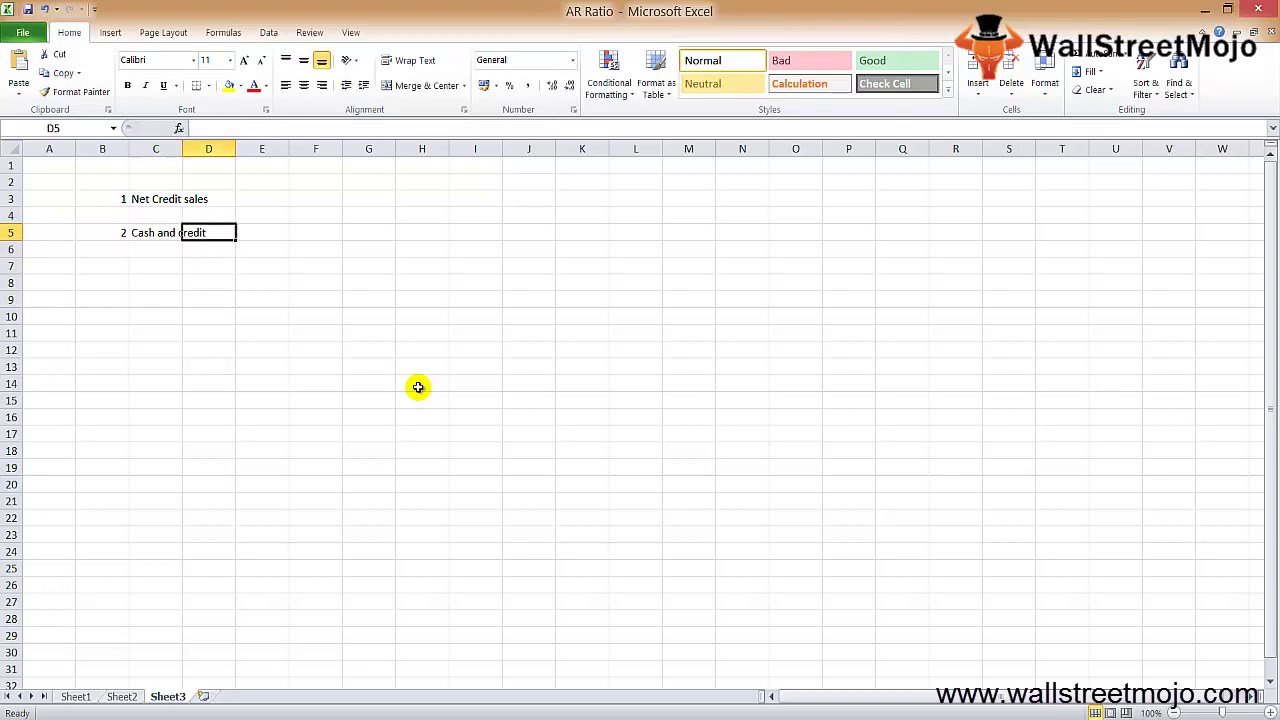
key(Right)
text(SR)
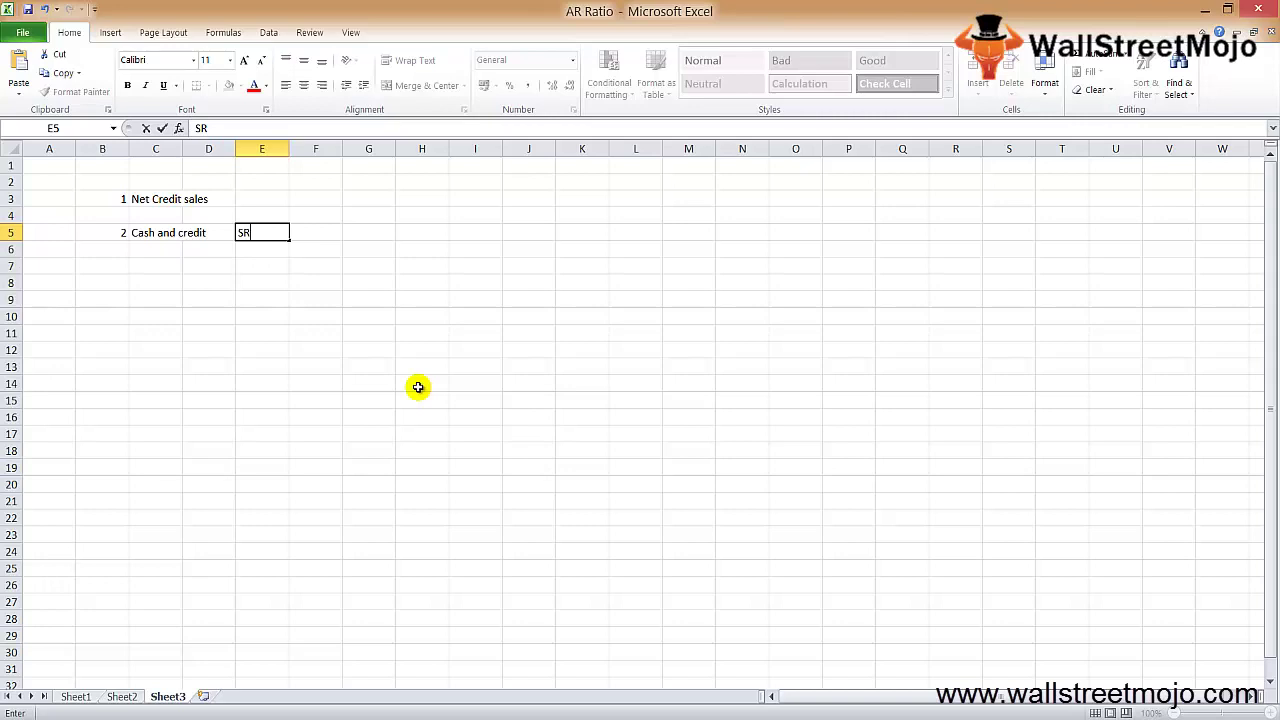
key(Right)
text(C)
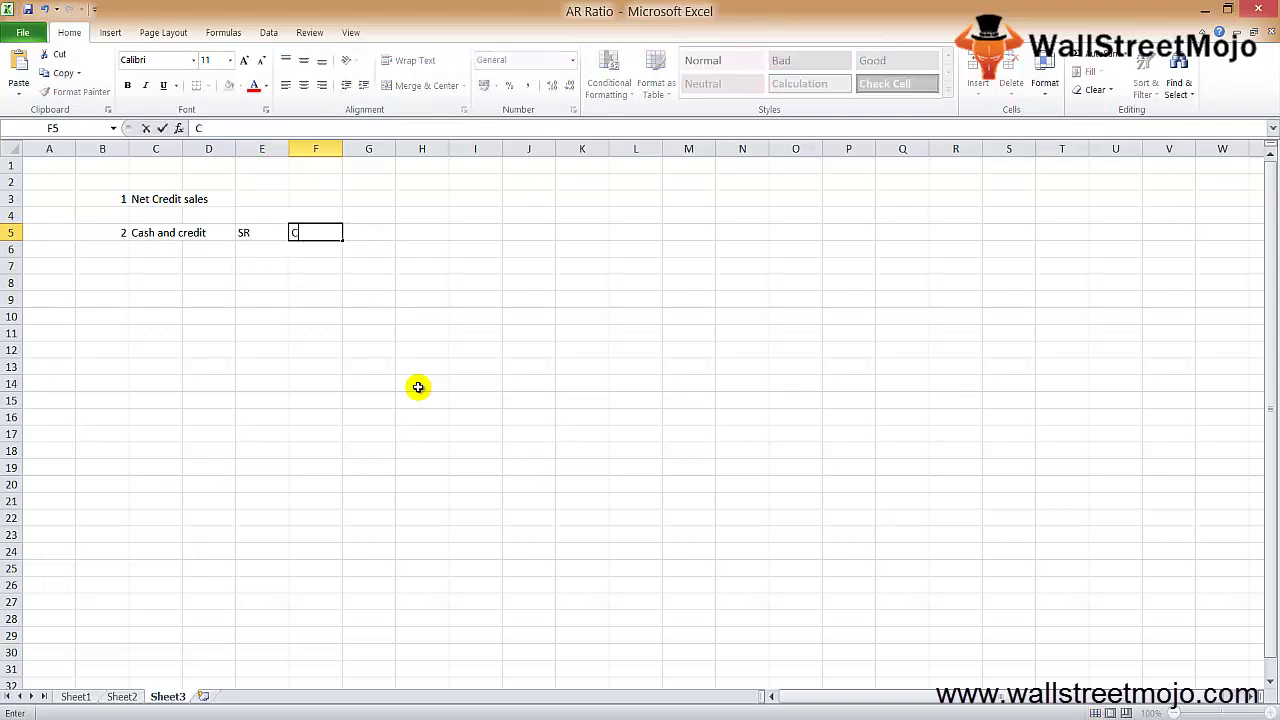
key(BackSpace)
text(S)
key(BackSpace)
text(( CS-SR0)
key(BackSpace)
text())
key(Return)
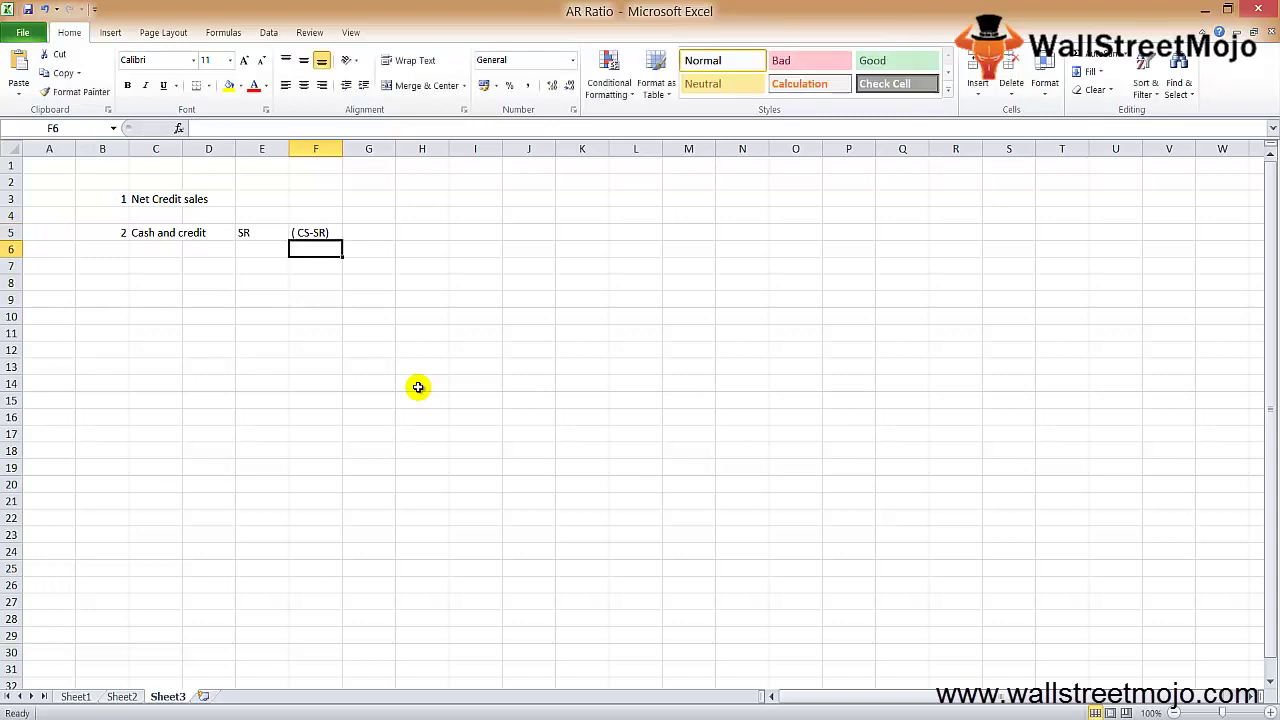
- Enter 2 in B7 and 'AAR' in C7
key(Down)
key(Down)
key(Down)
key(Left)
key(Left)
key(Left)
key(Left)
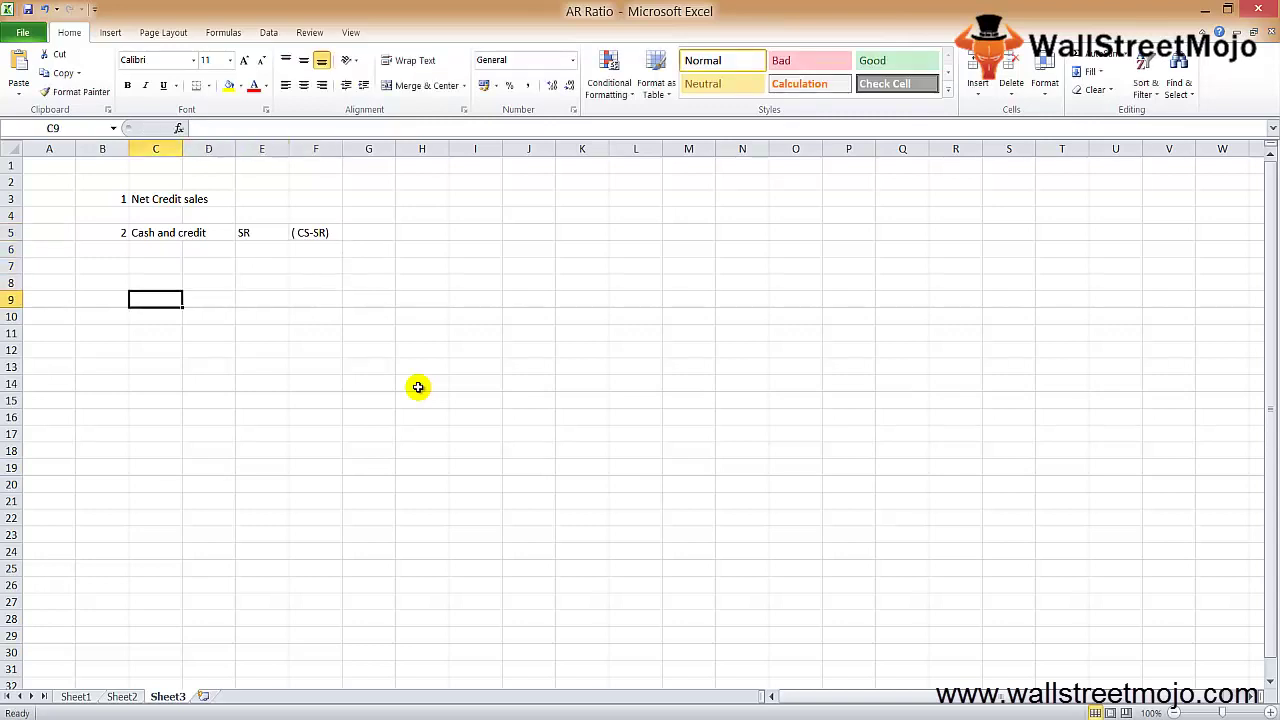
key(Up)
key(Up)
text(2)
key(Return)
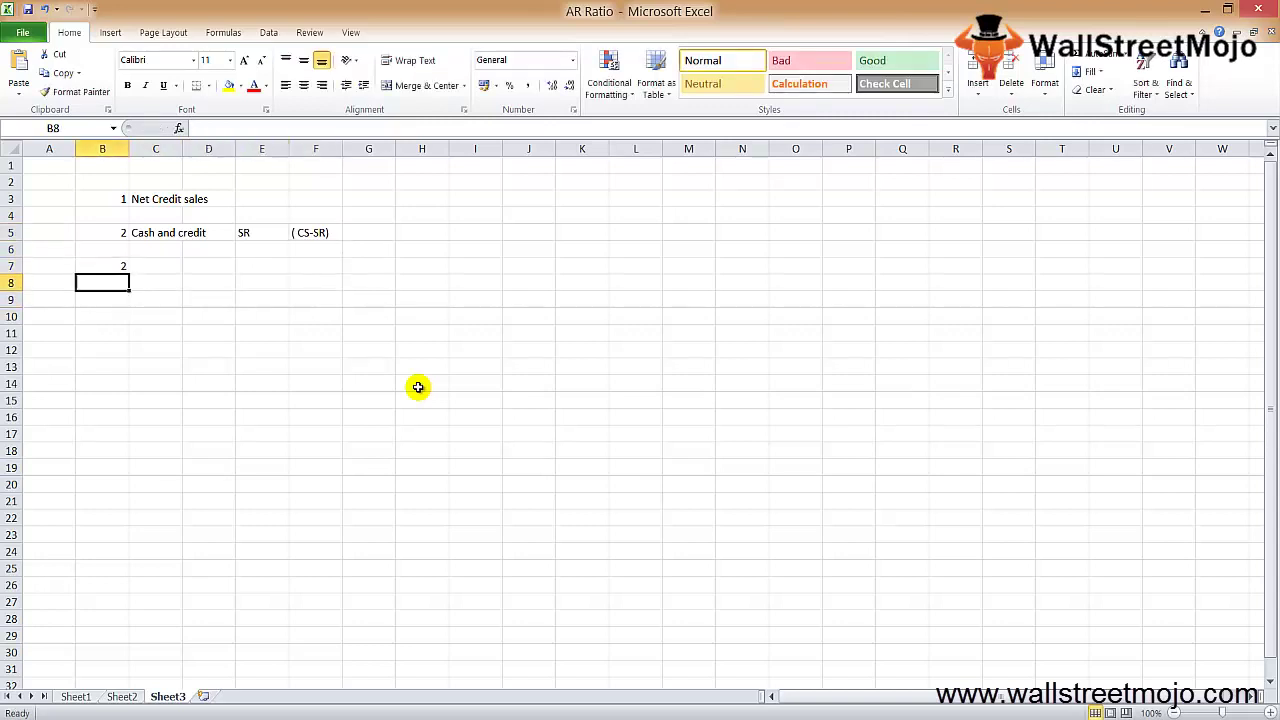
key(Up)
key(Up)
key(Up)
key(Down)
key(Down)
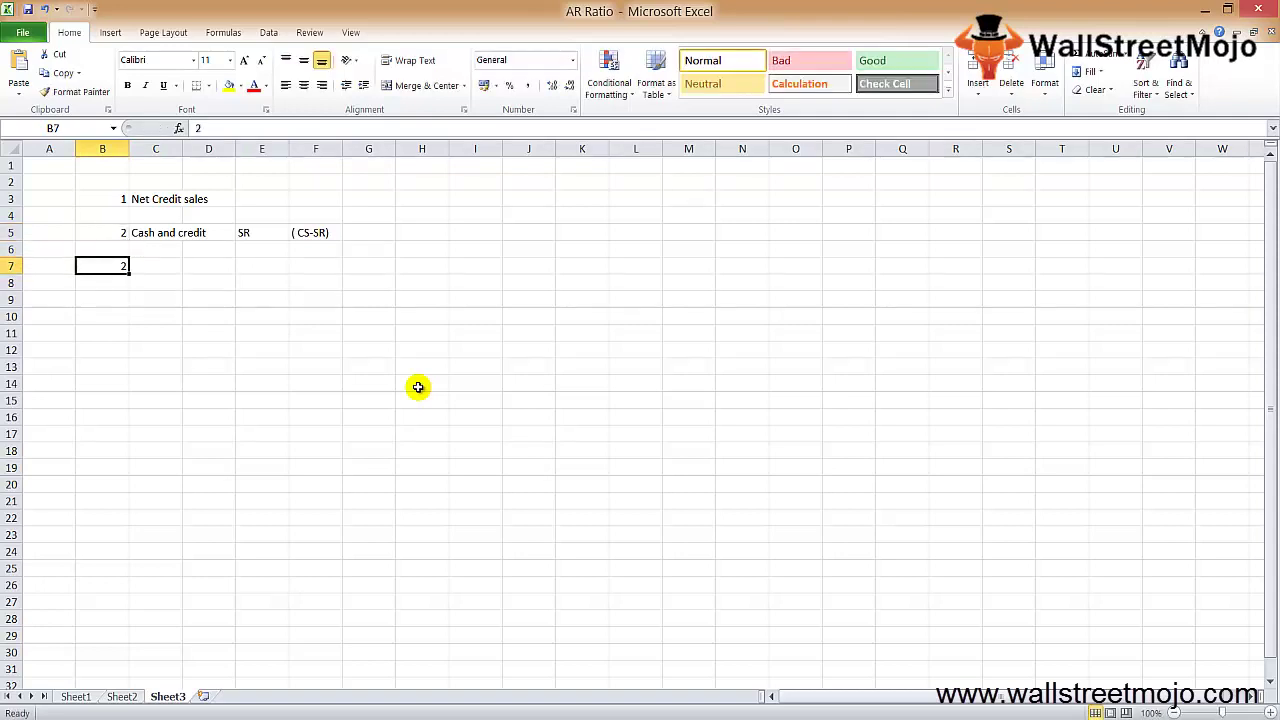
key(Right)
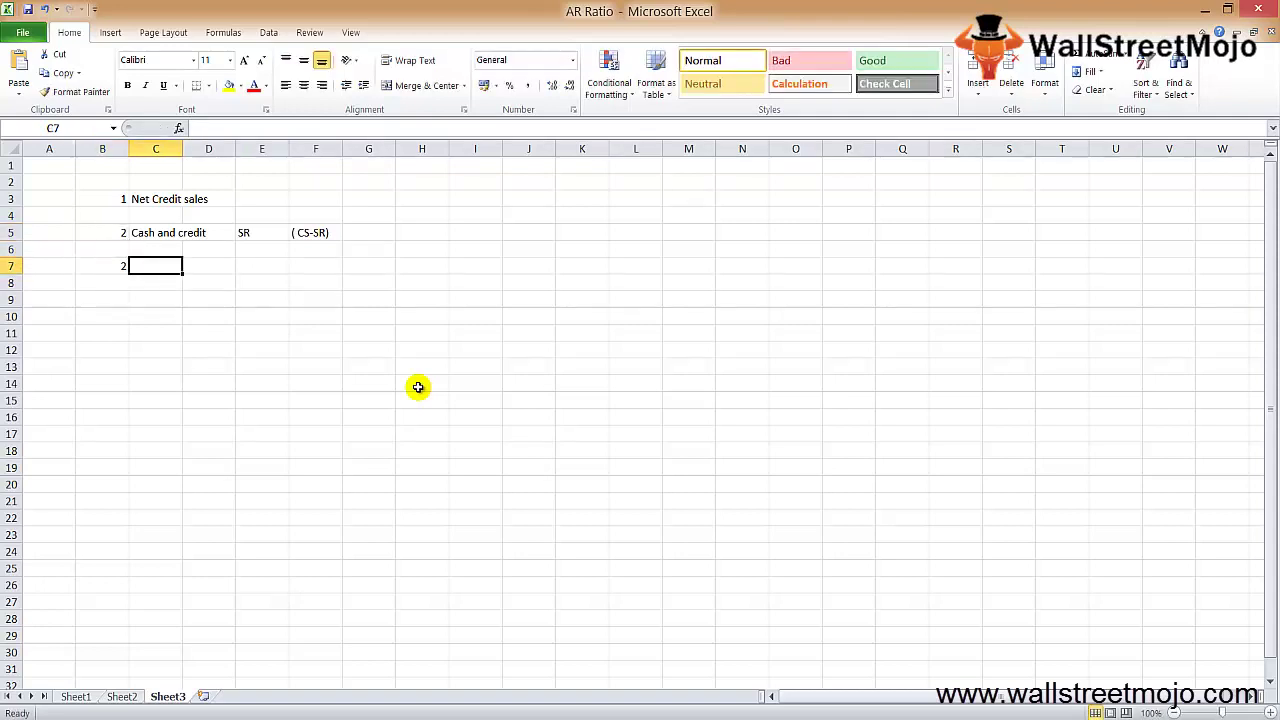
text(A)
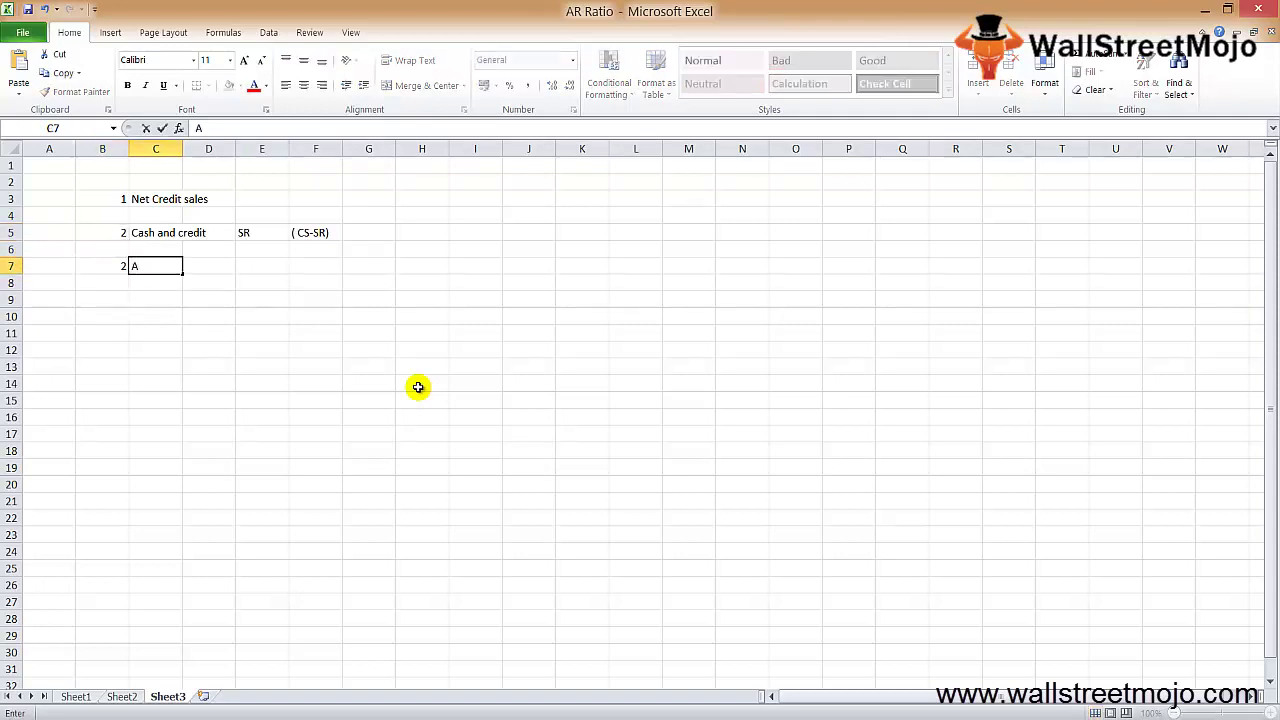
text(AR)
key(Return)
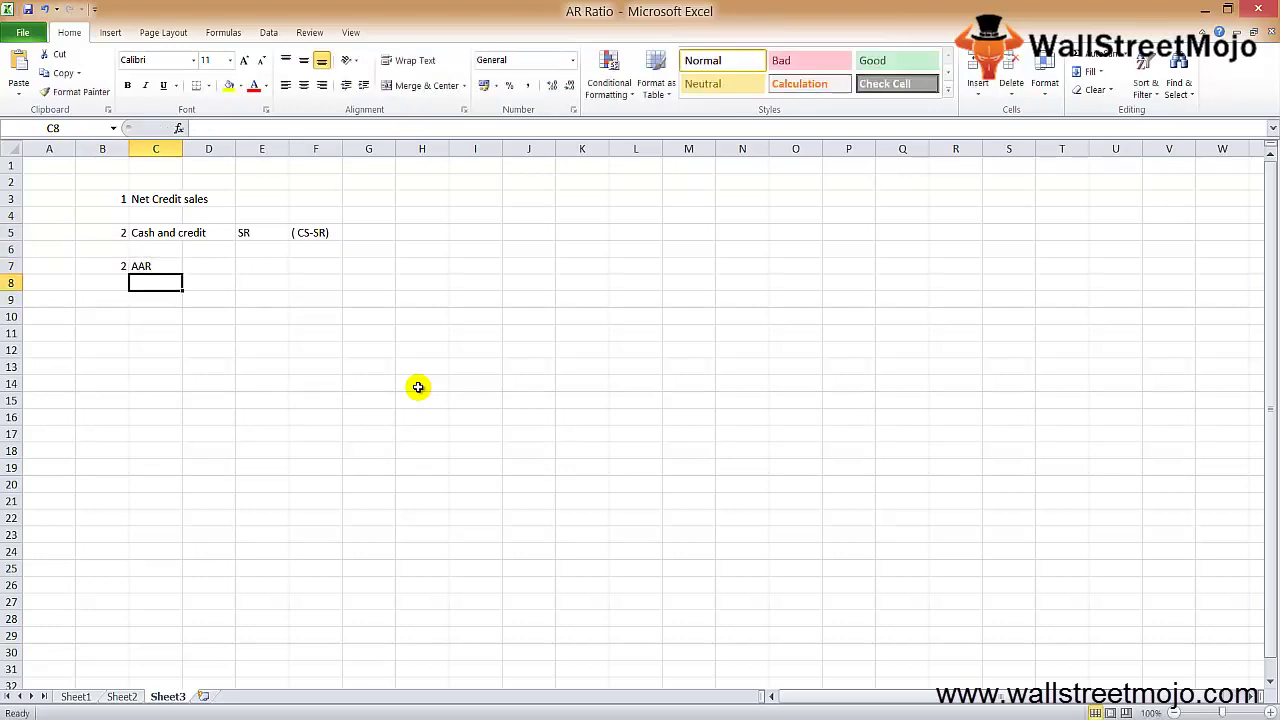
- Add 'OPG' in D7 and 'CLG' in E7
key(Up)
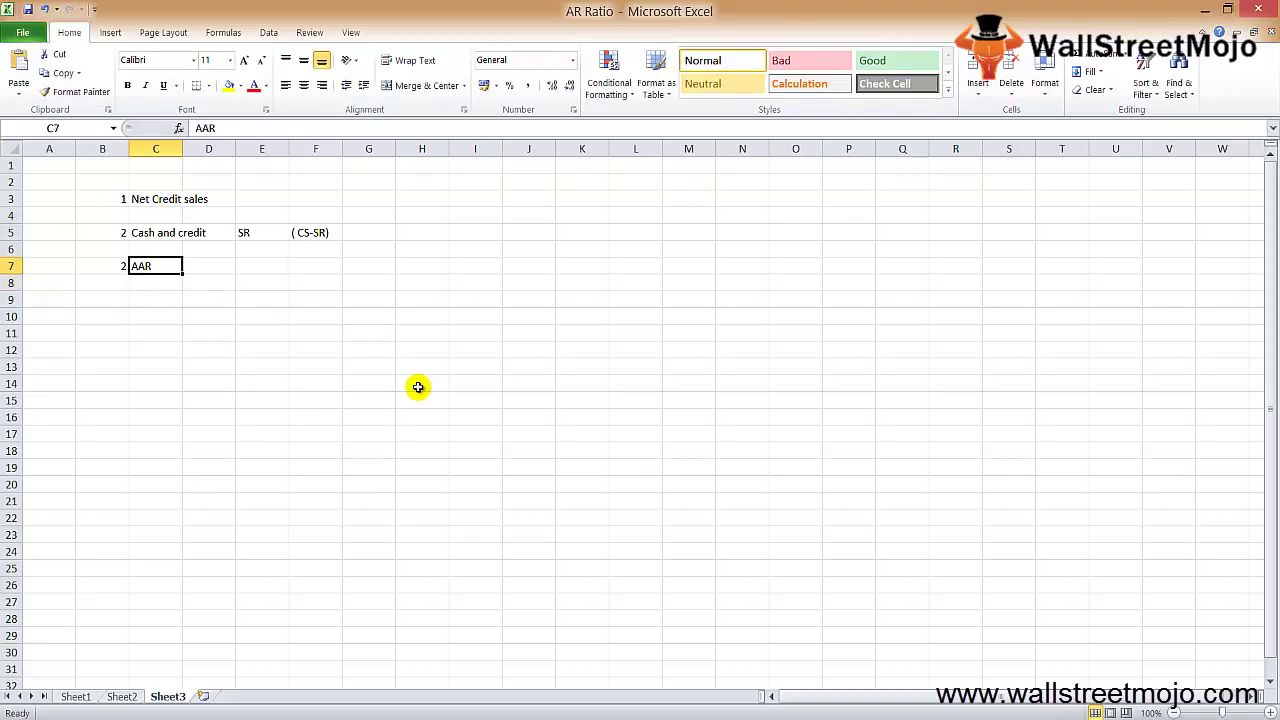
key(Right)
text(OPG)
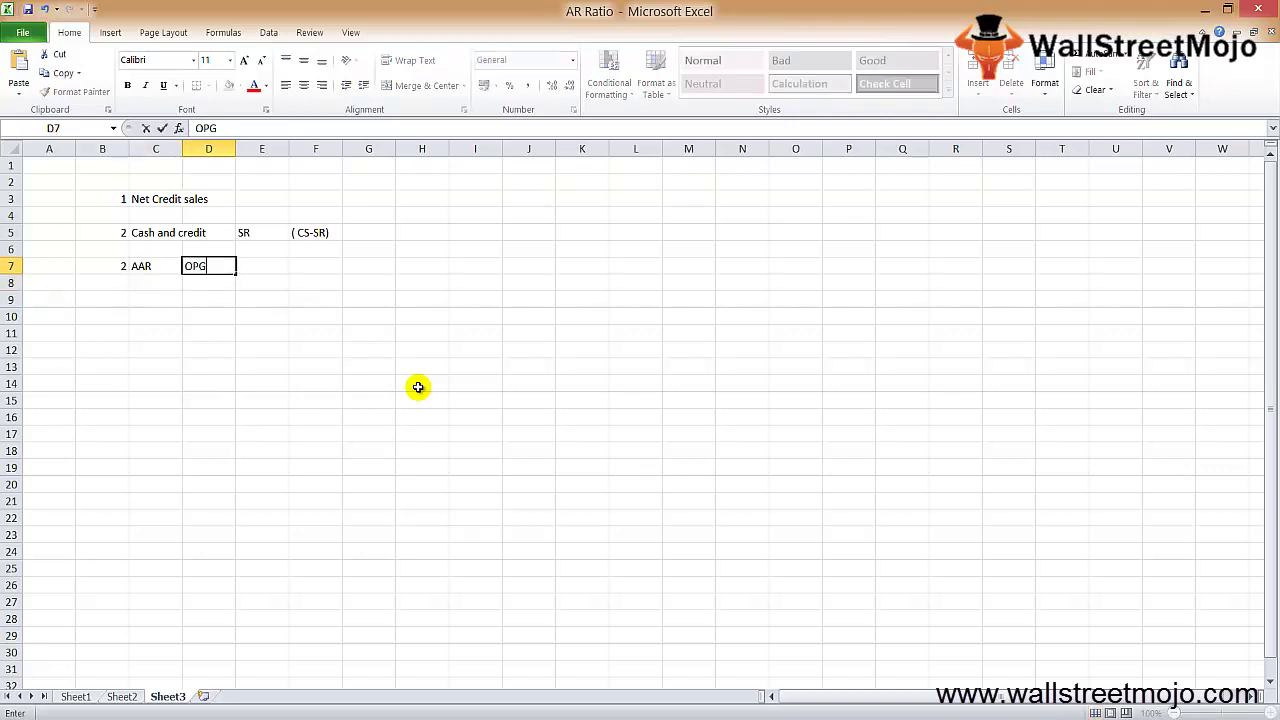
key(Tab)
text(CLG)
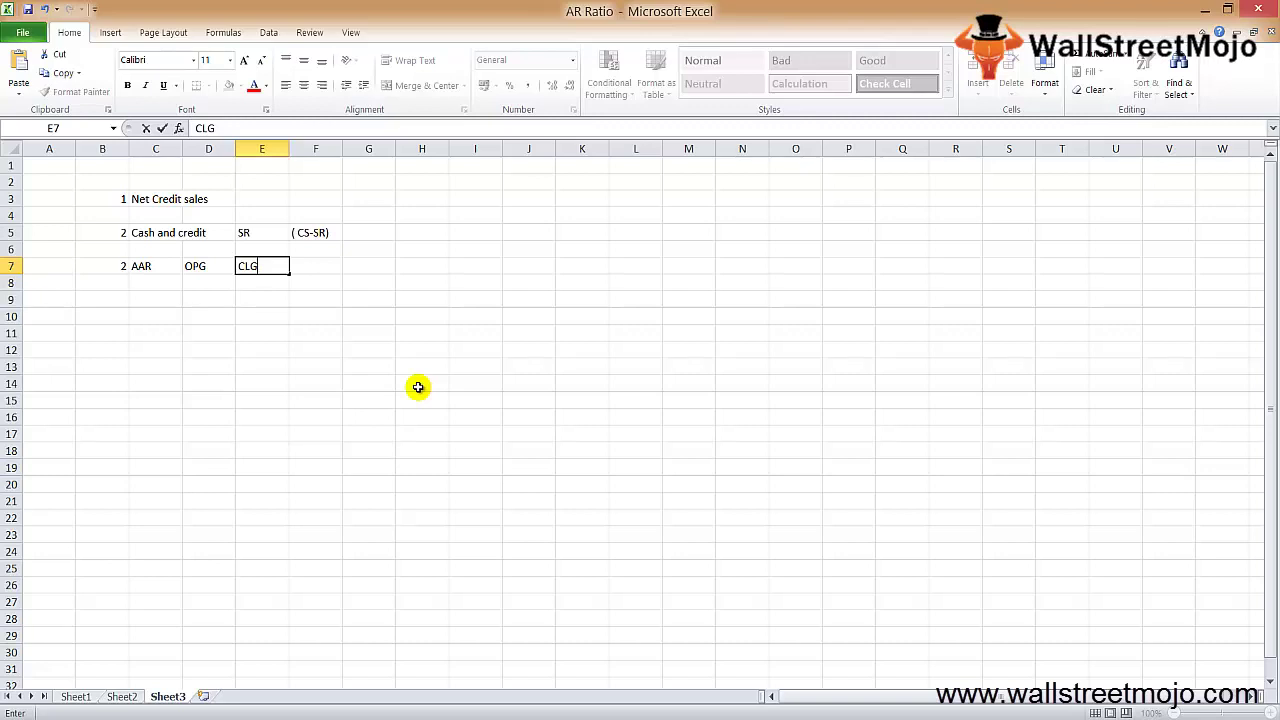
key(Return)
- Add the 'USE' heading in C9, then note 1 'Efficiency' in row 11
key(Down)
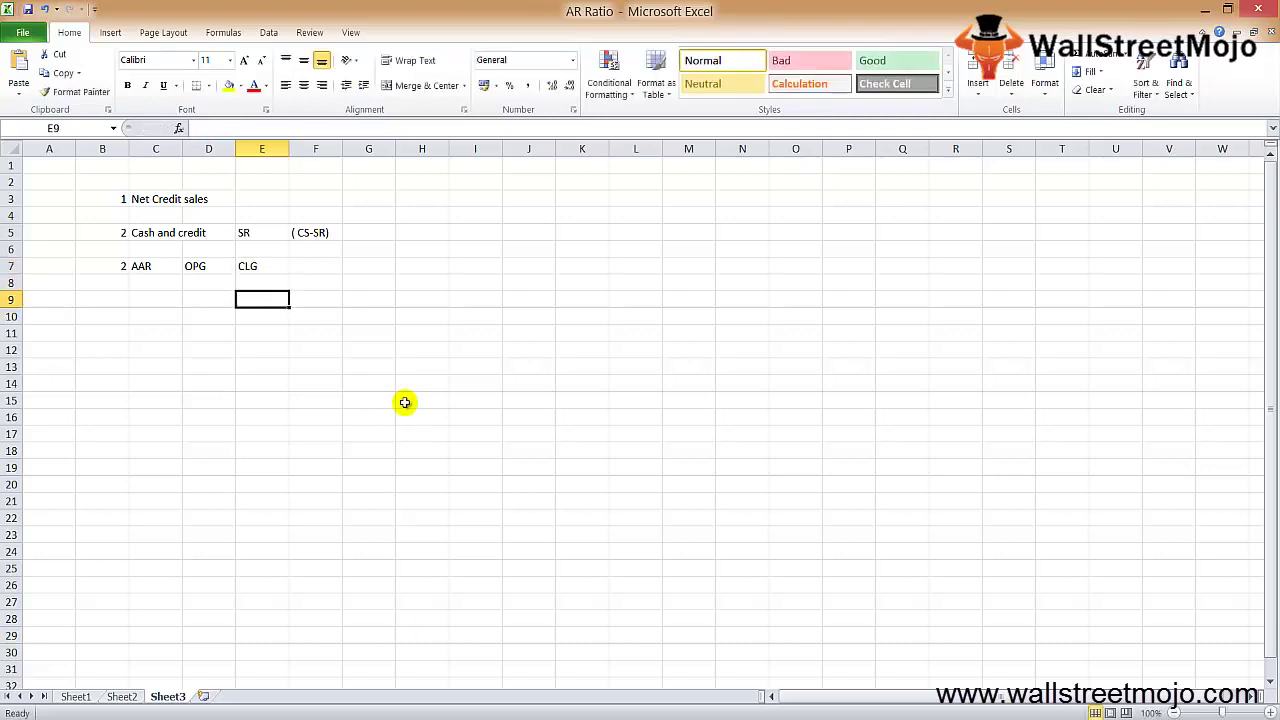
key(Left)
key(Left)
text(USE)
key(Return)
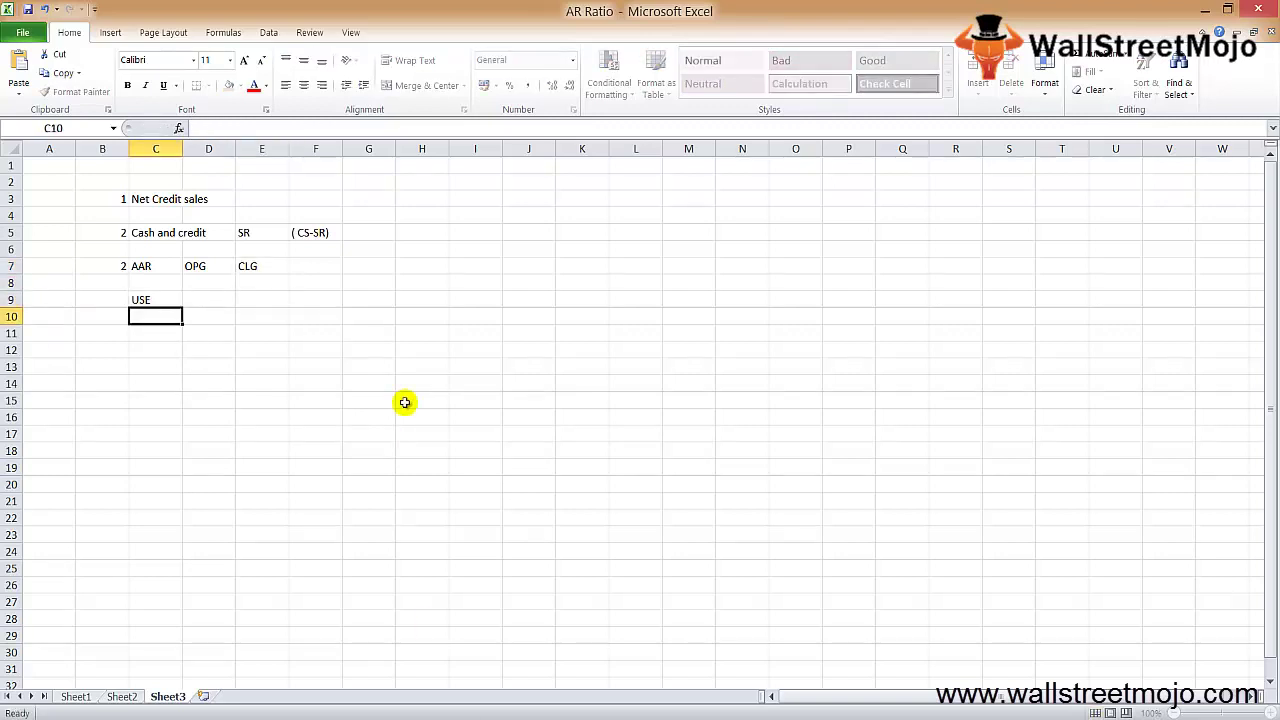
key(Left)
key(Down)
text(1)
key(Right)
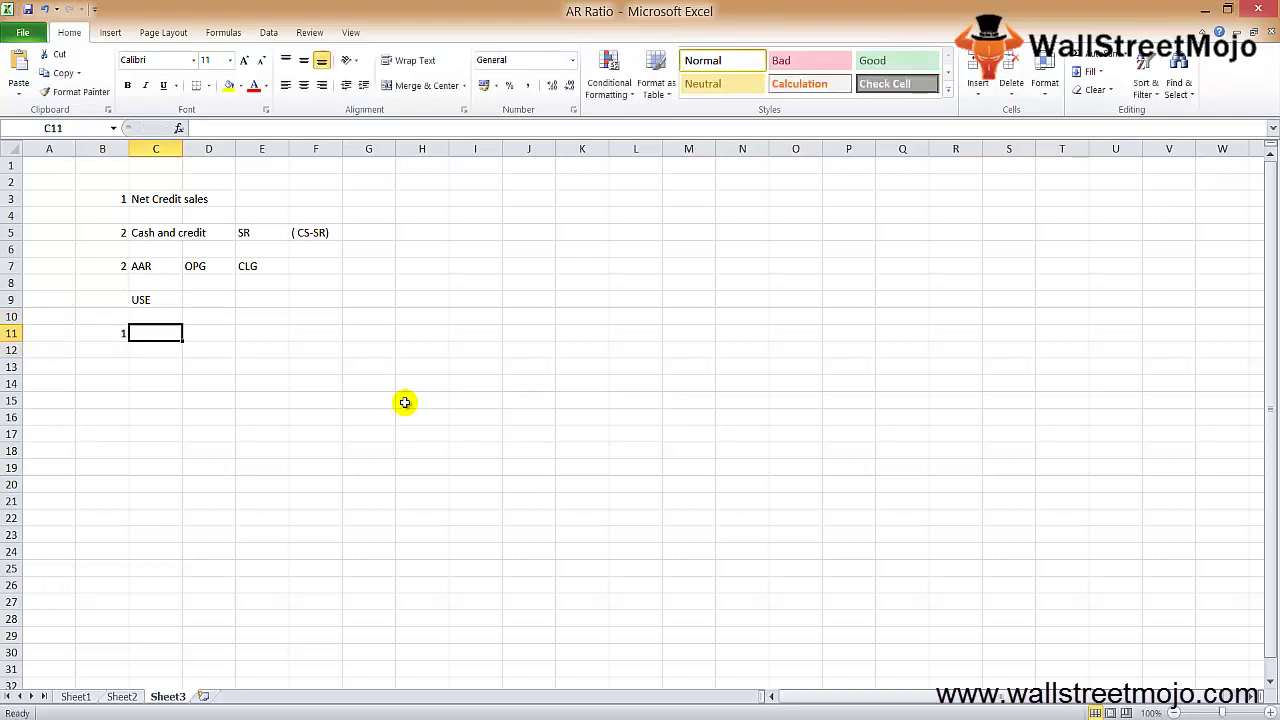
text(Effic)
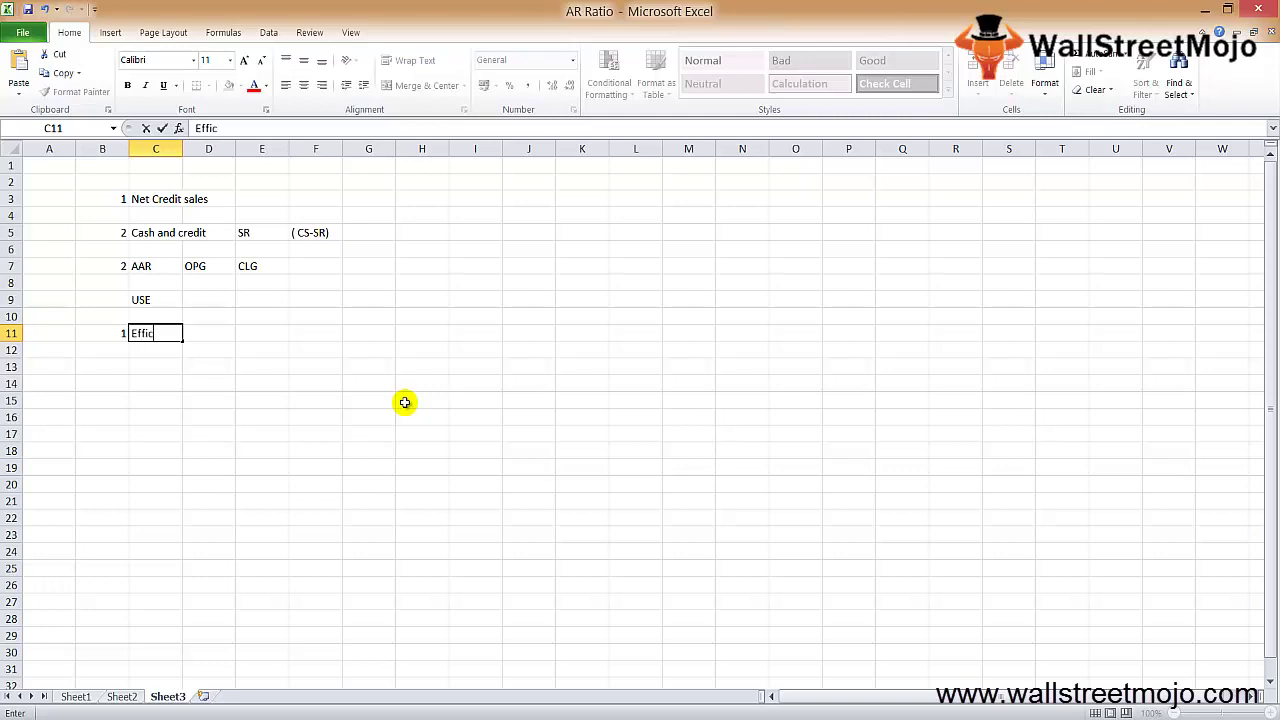
text(iency)
key(Return)
- Enter note 2 in B13 with 'Times' in C13
key(Down)
key(Left)
text(2)
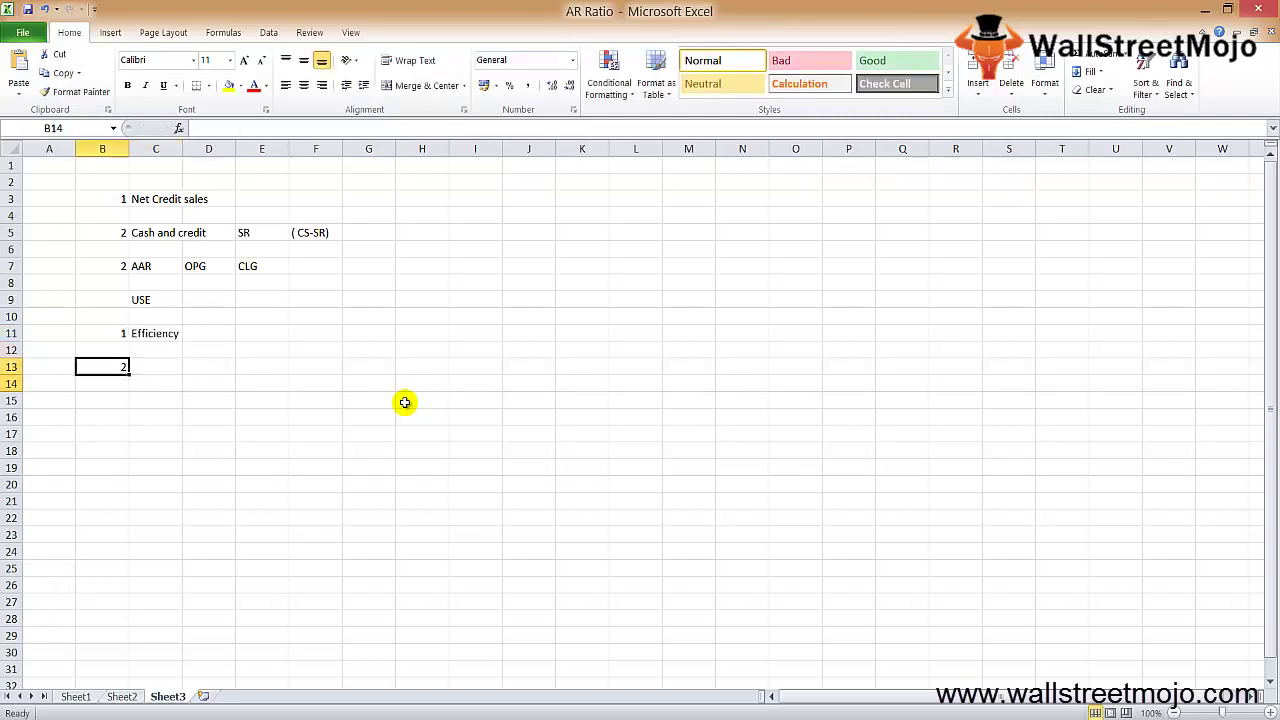
key(Tab)
text(Times)
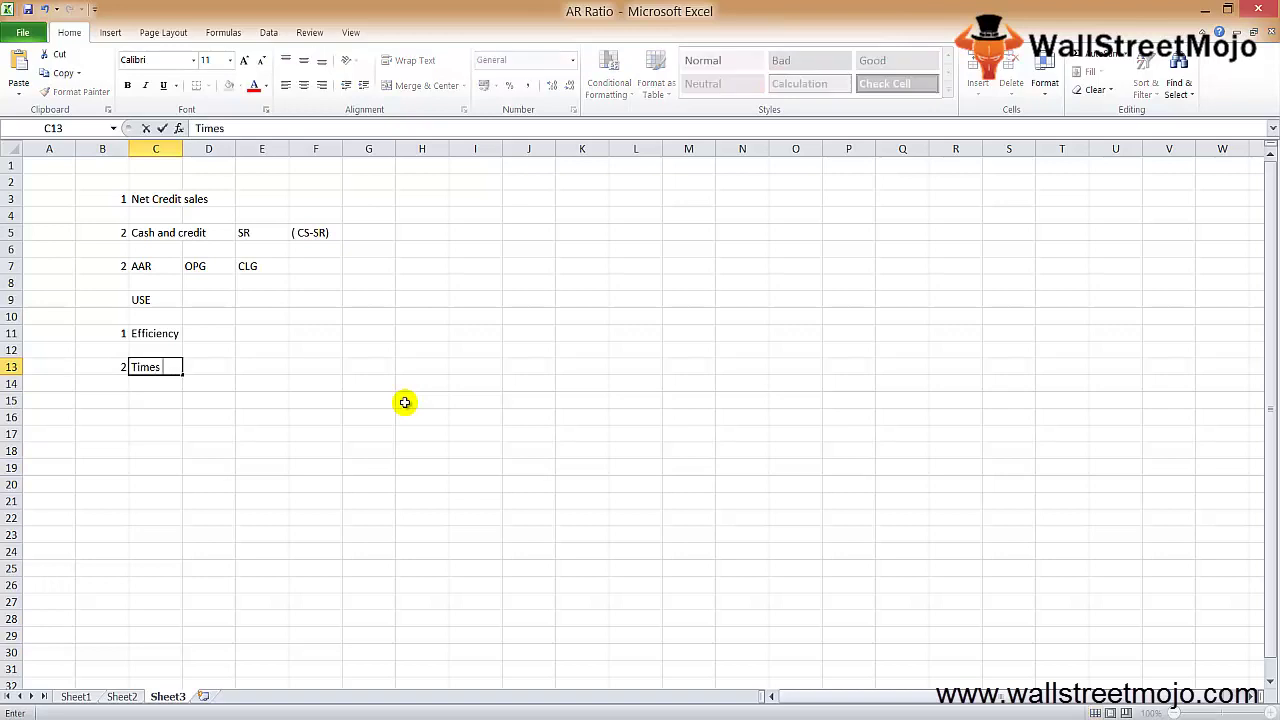
key(Return)
- Enter note 3 'Higher ARTO' in row 15 with 'Healthy' in E15
key(Down)
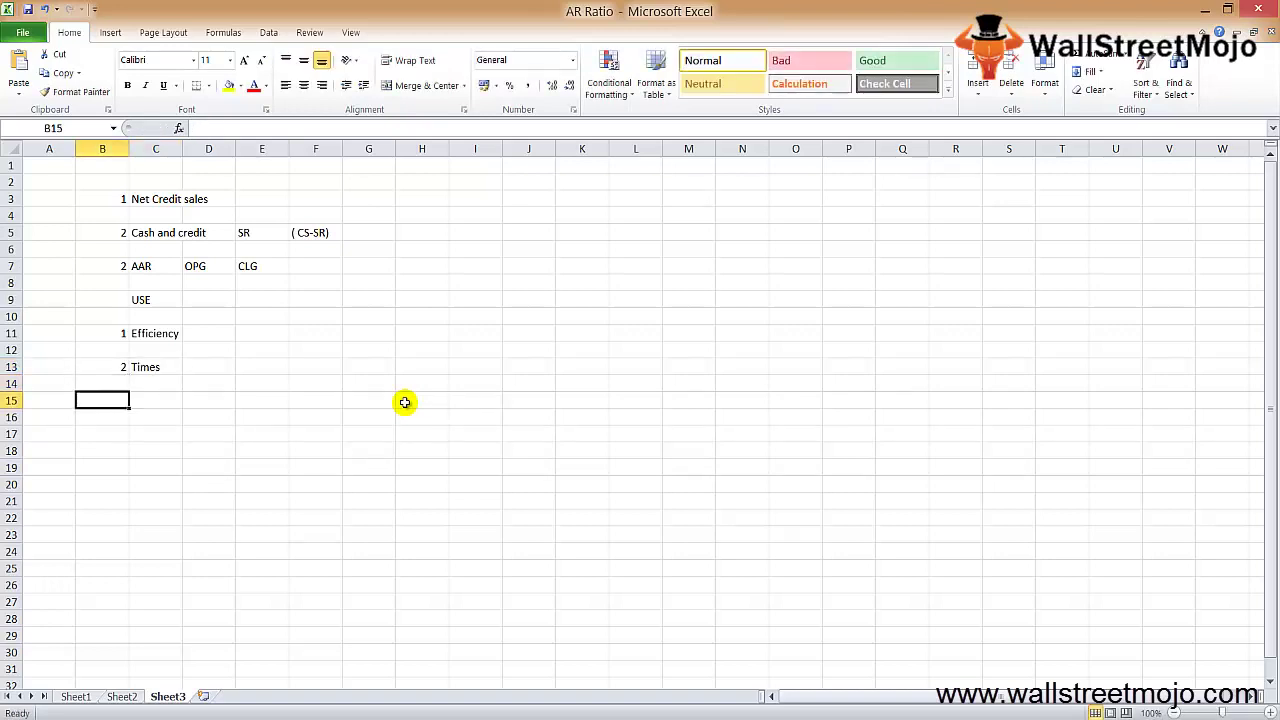
text(3)
key(Tab)
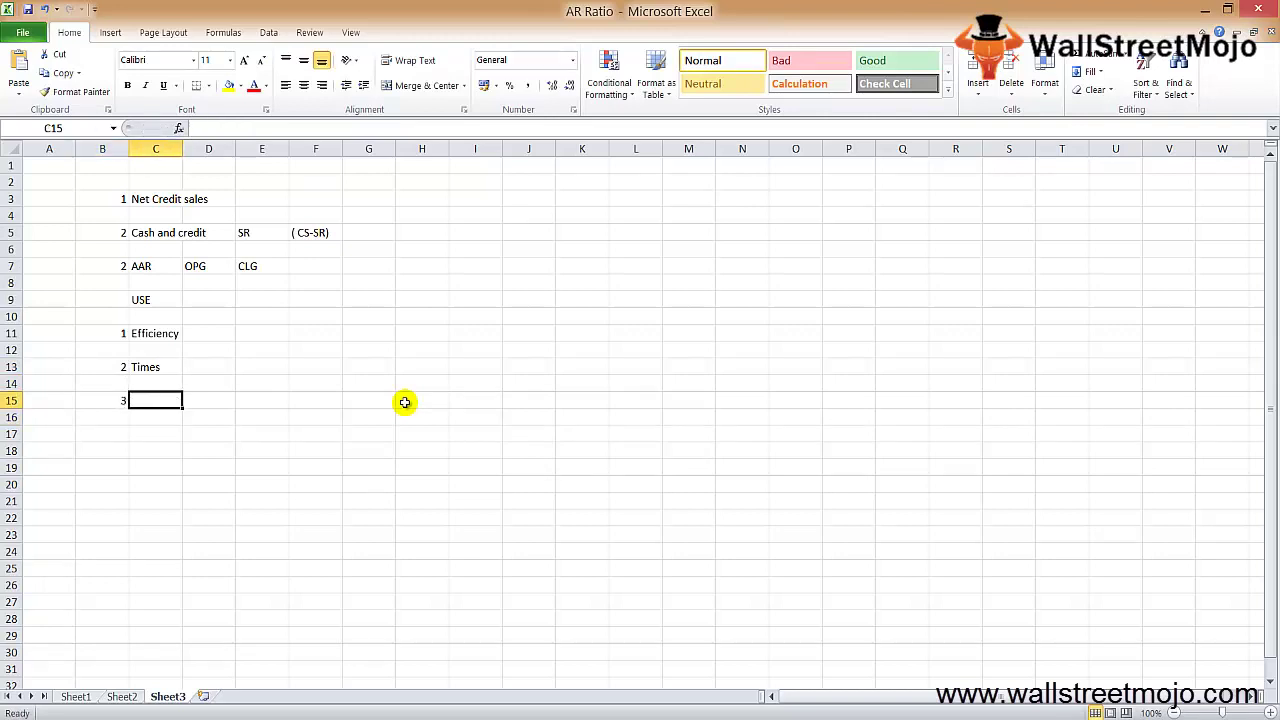
text(Higher A)
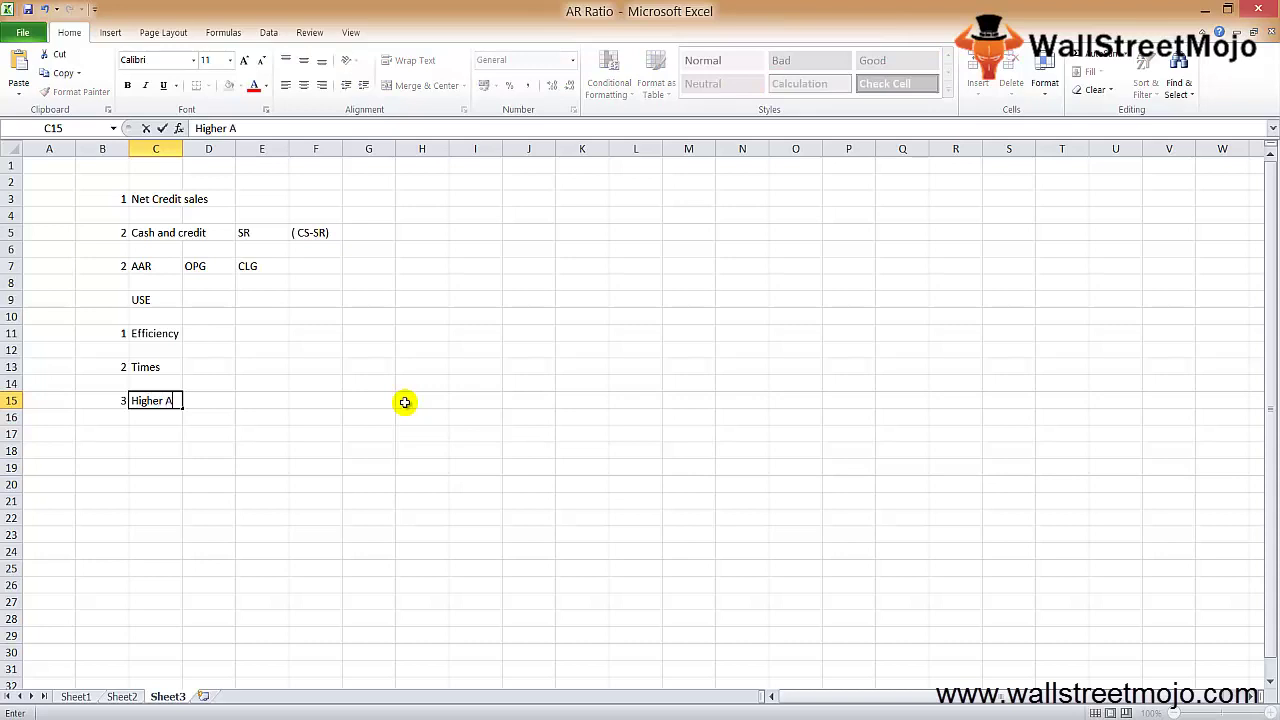
text(RTO)
key(Tab)
key(Tab)
text(Helathy)
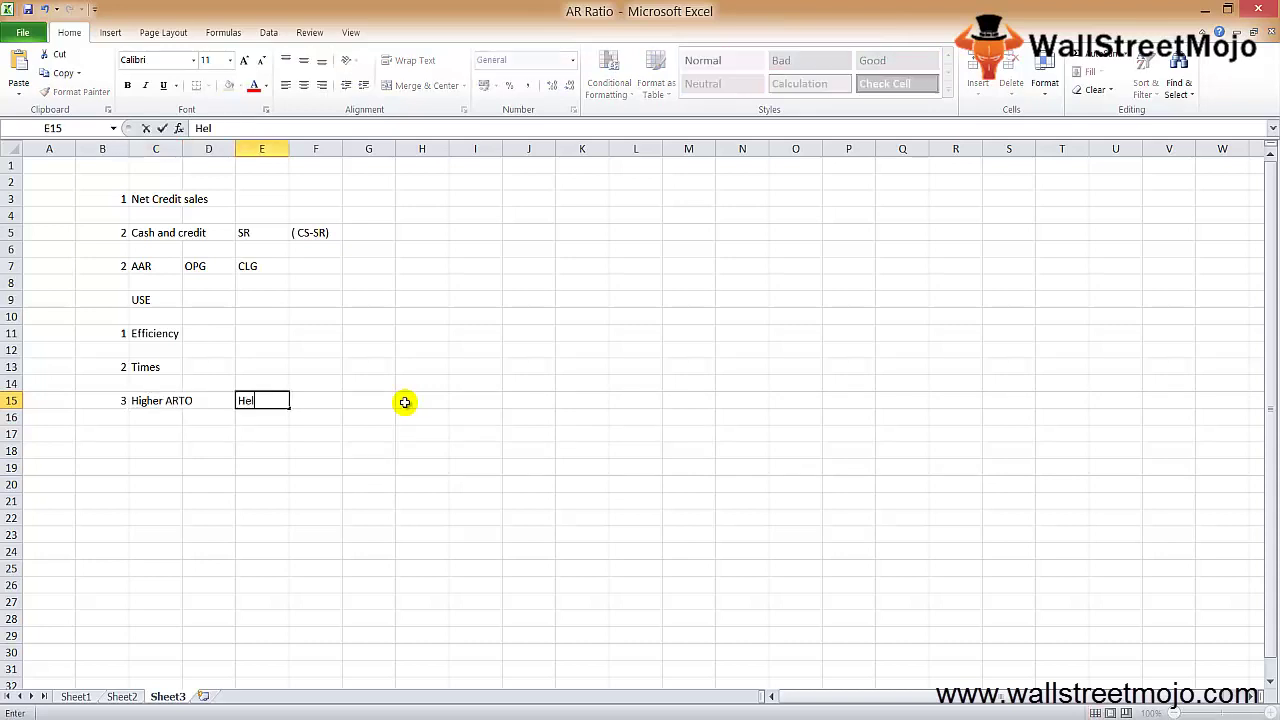
key(BackSpace)
key(BackSpace)
key(BackSpace)
key(BackSpace)
key(BackSpace)
key(BackSpace)
text(ealthy)
key(Return)
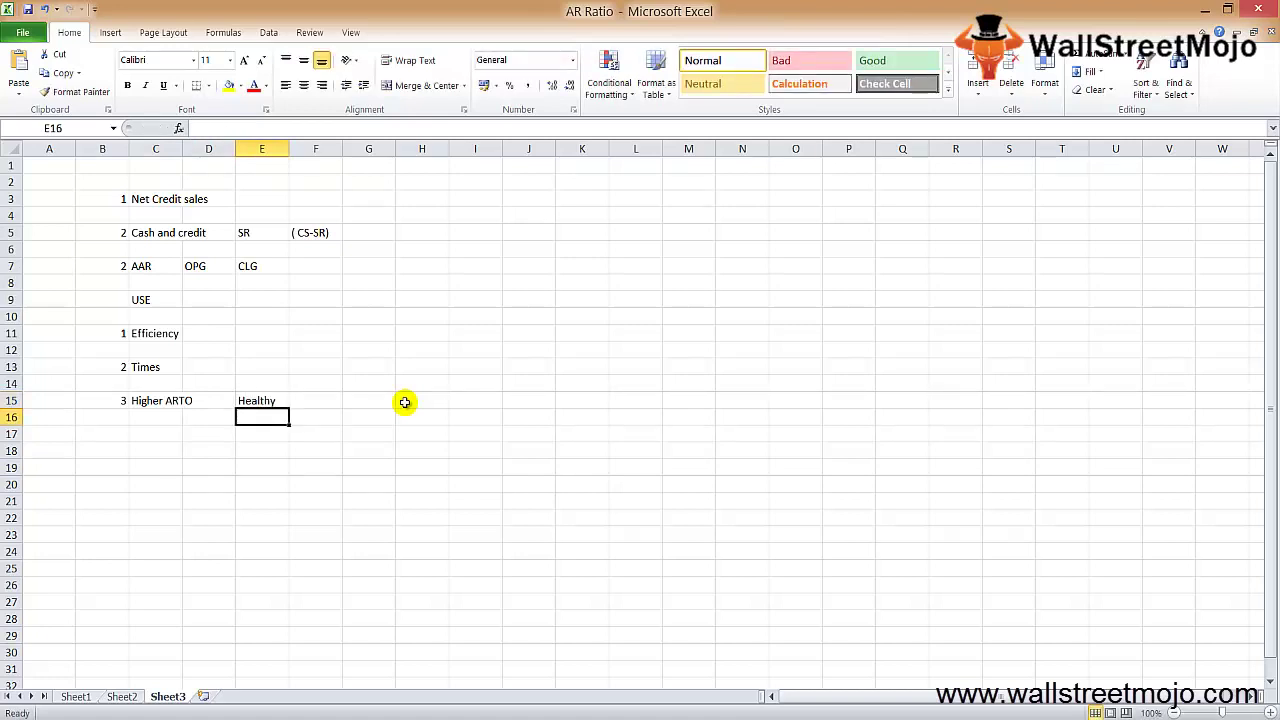
- Enter note 4 in B17 with 'A lower' in C17
key(Down)
key(Up)
key(Up)
key(Down)
key(Left)
key(Down)
key(Left)
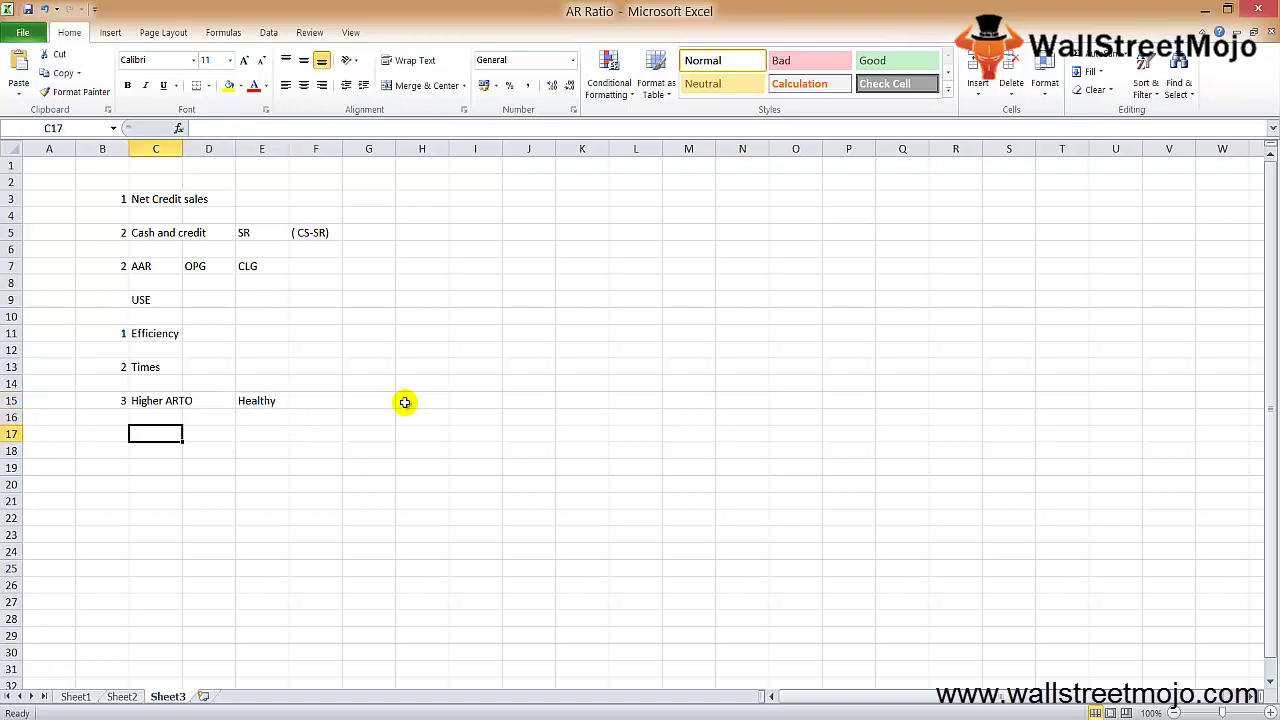
key(Left)
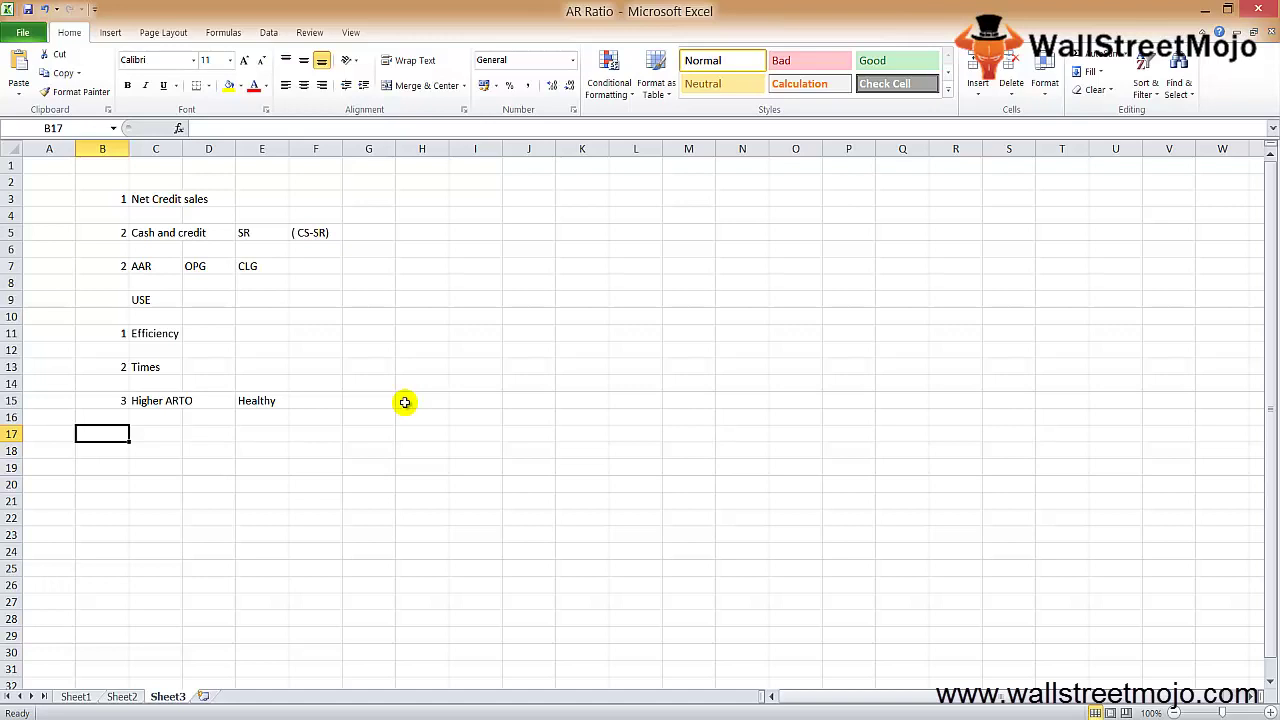
text(4)
key(Tab)
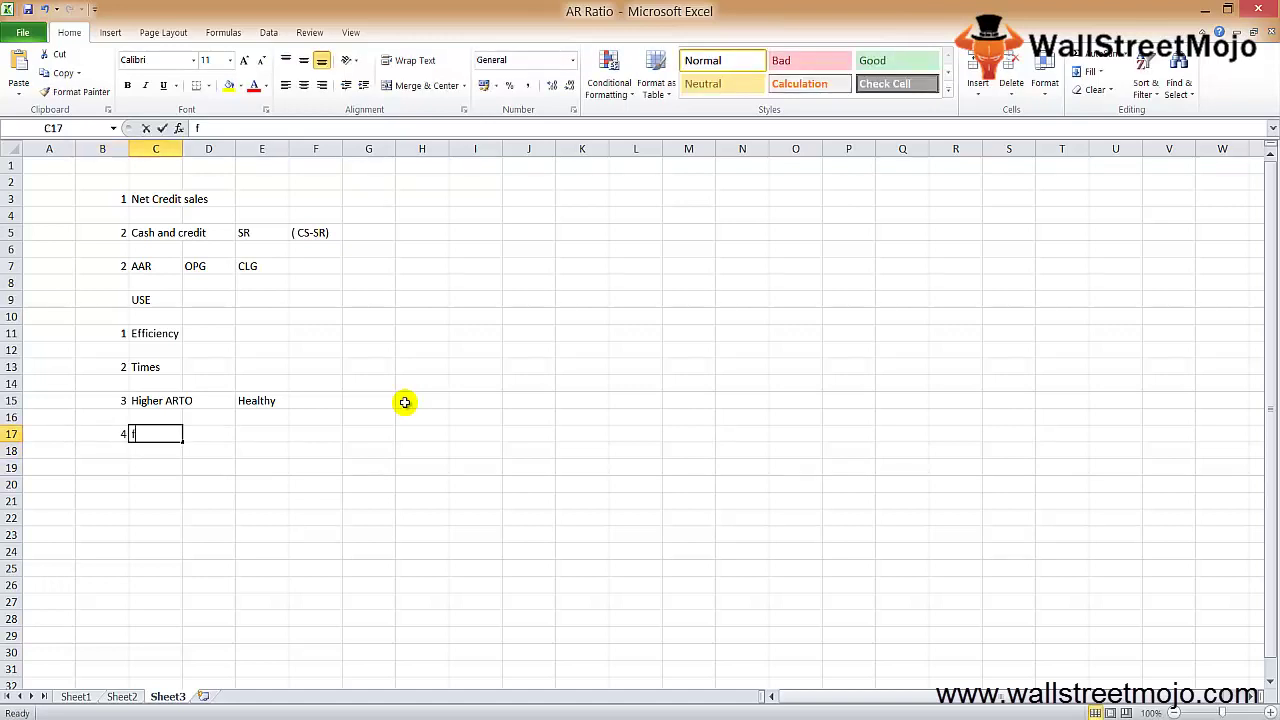
text(A low)
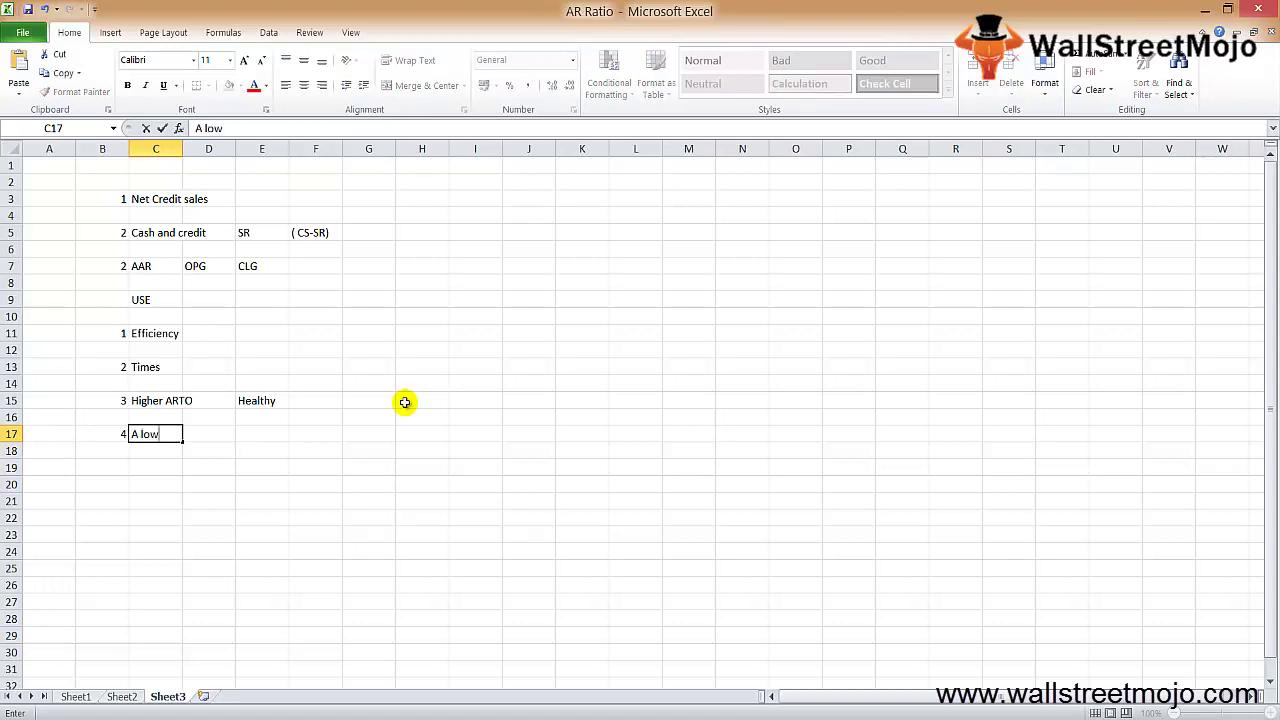
text(er)
key(Tab)
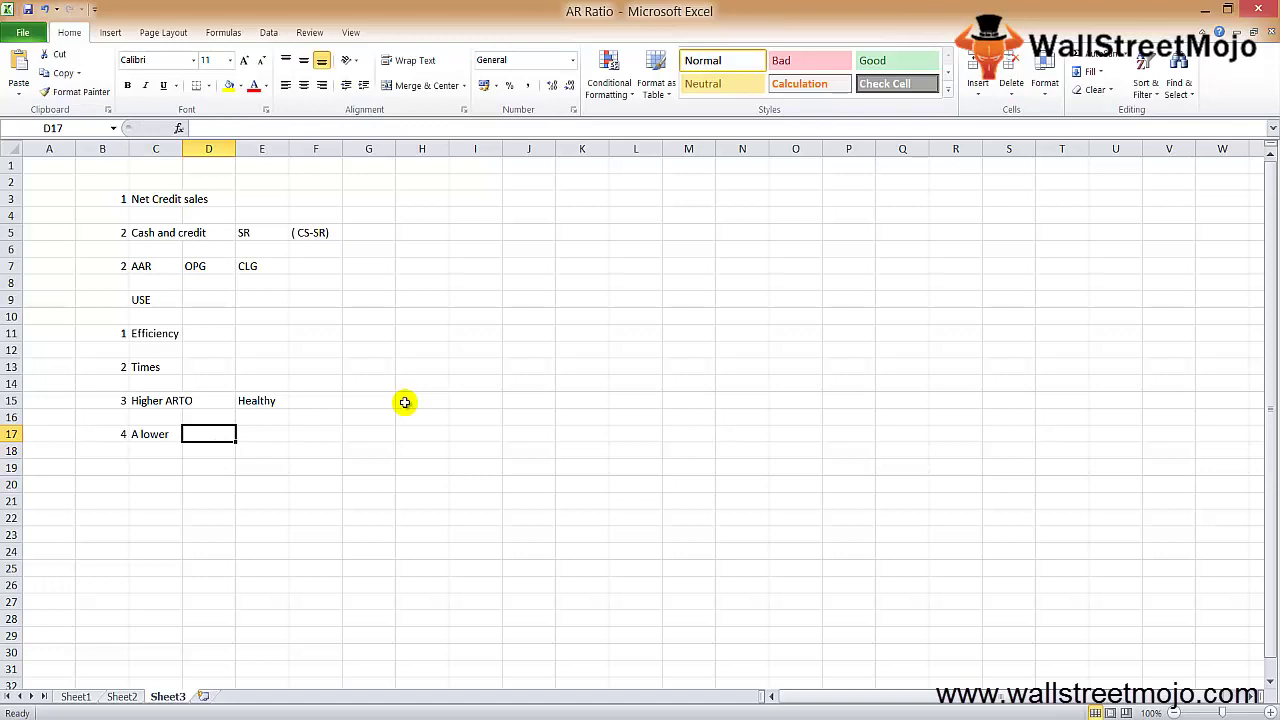
- Add 'risk of not' in E17 and 'Bad debts' in F17
key(Left)
key(shift+space)
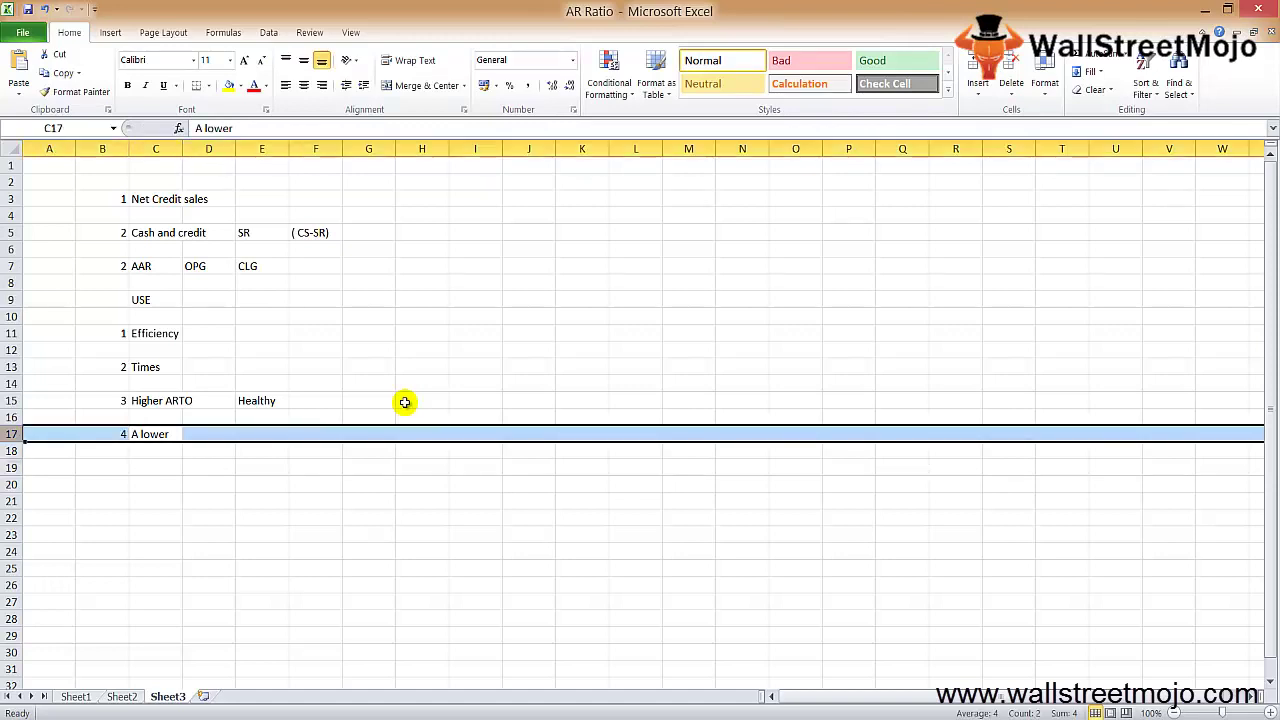
key(Right)
key(Right)
text(ris)
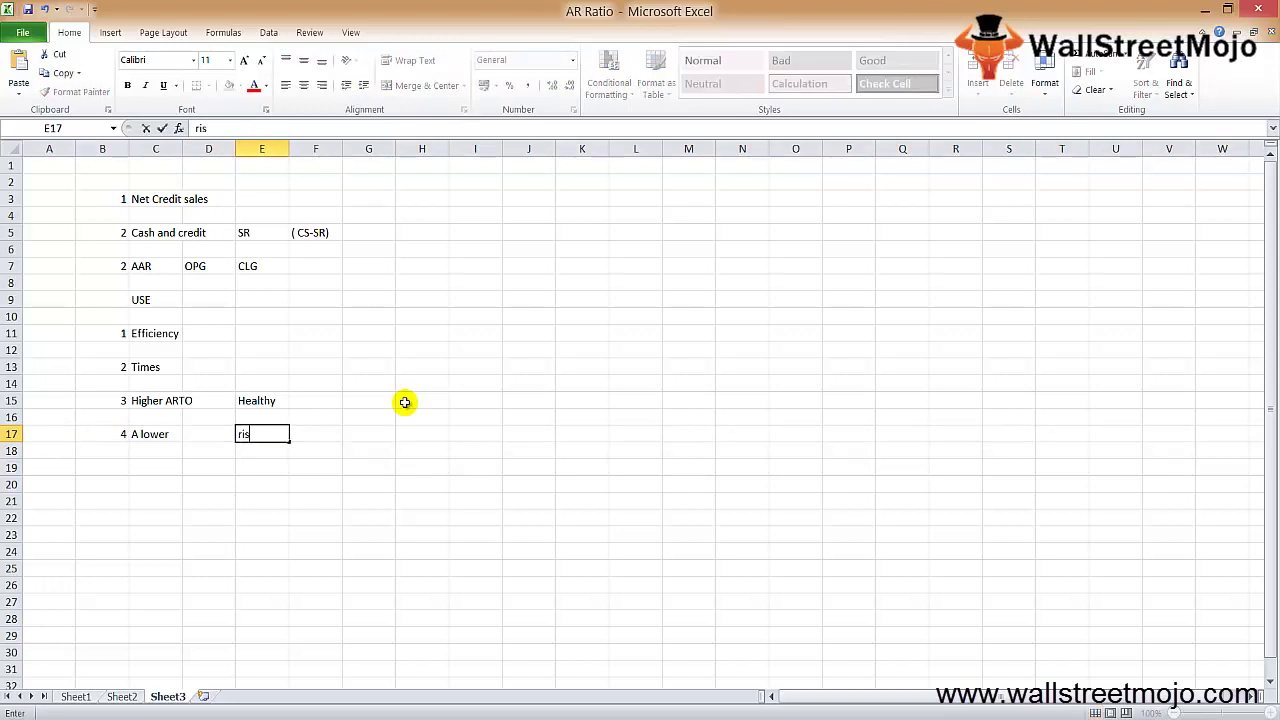
text(k of not)
key(Return)
key(Up)
key(Right)
text(Bad )
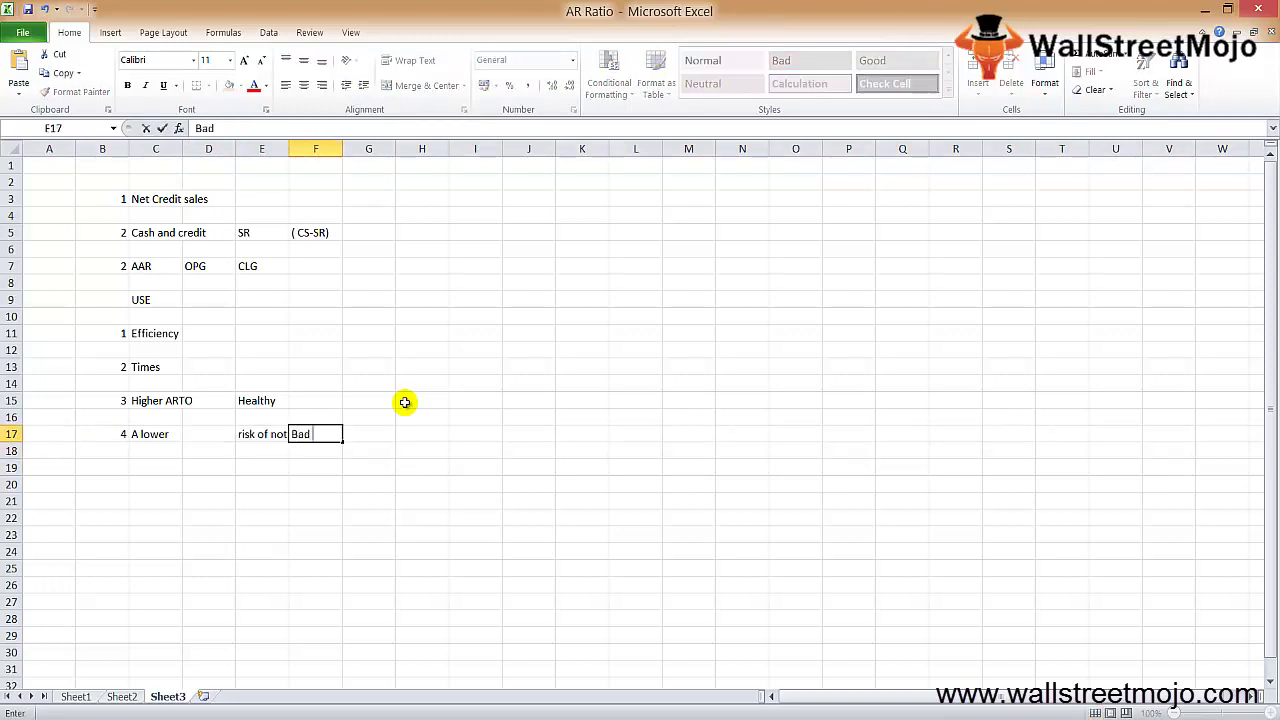
text(debts)
key(Return)
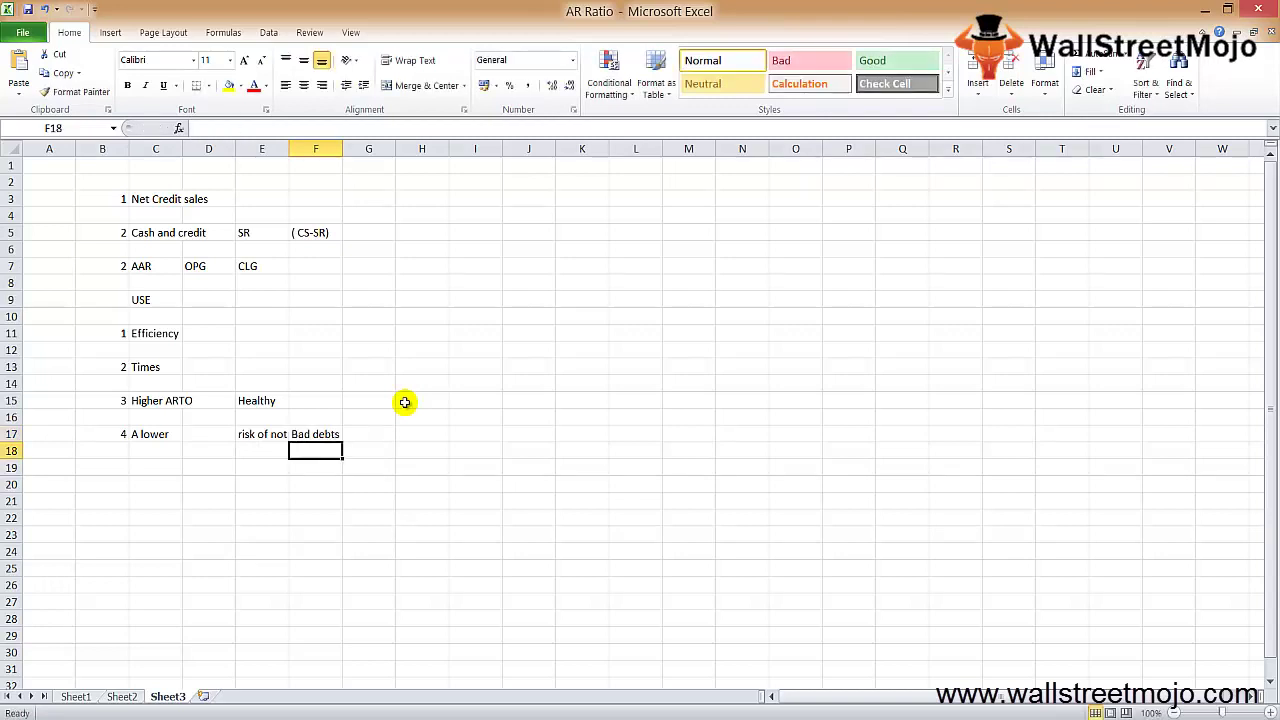
- Enter note 5 in B19 with 'Efficient' in C19
key(Left)
key(Down)
key(Left)
key(Left)
key(Left)
text(5)
key(Return)
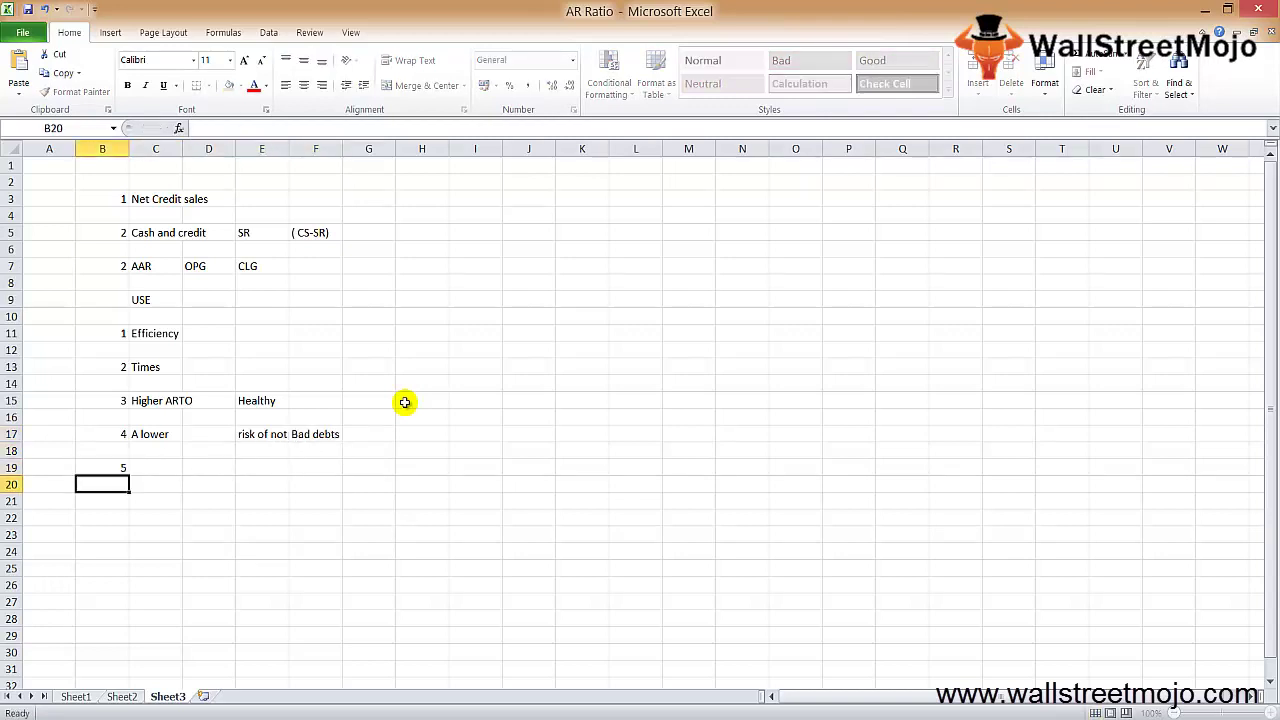
key(Up)
key(Right)
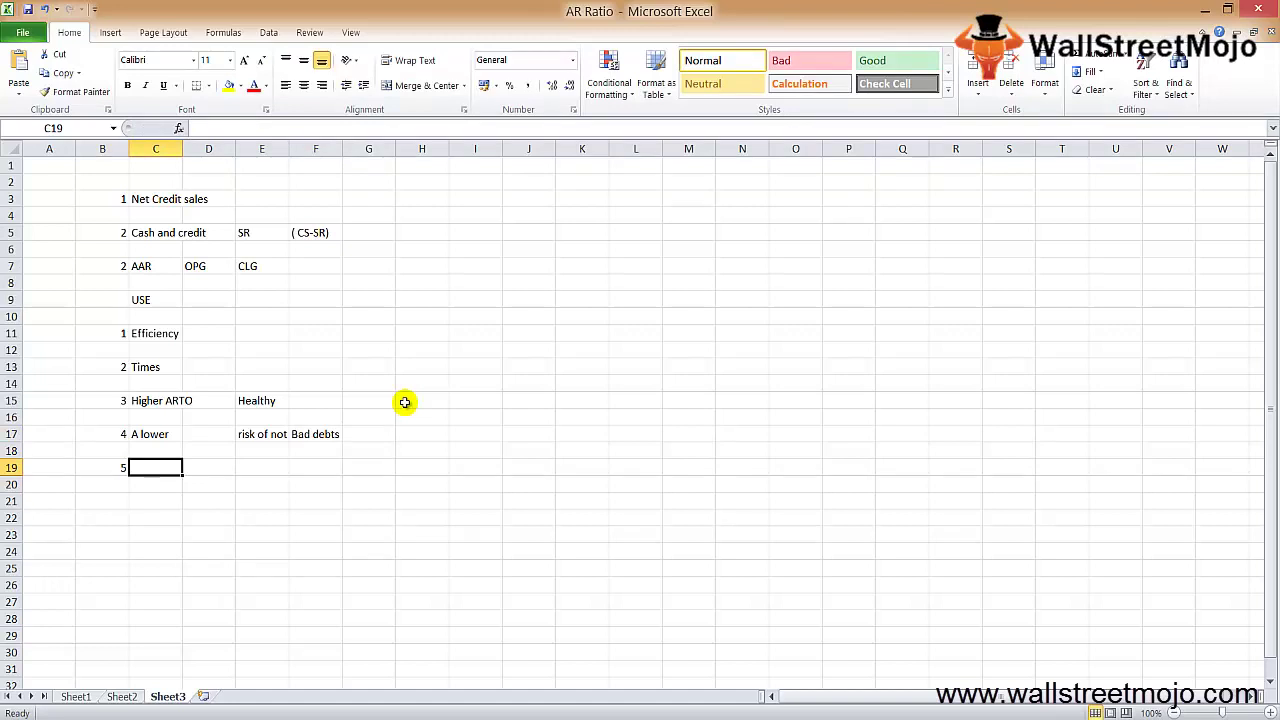
text(Effic)
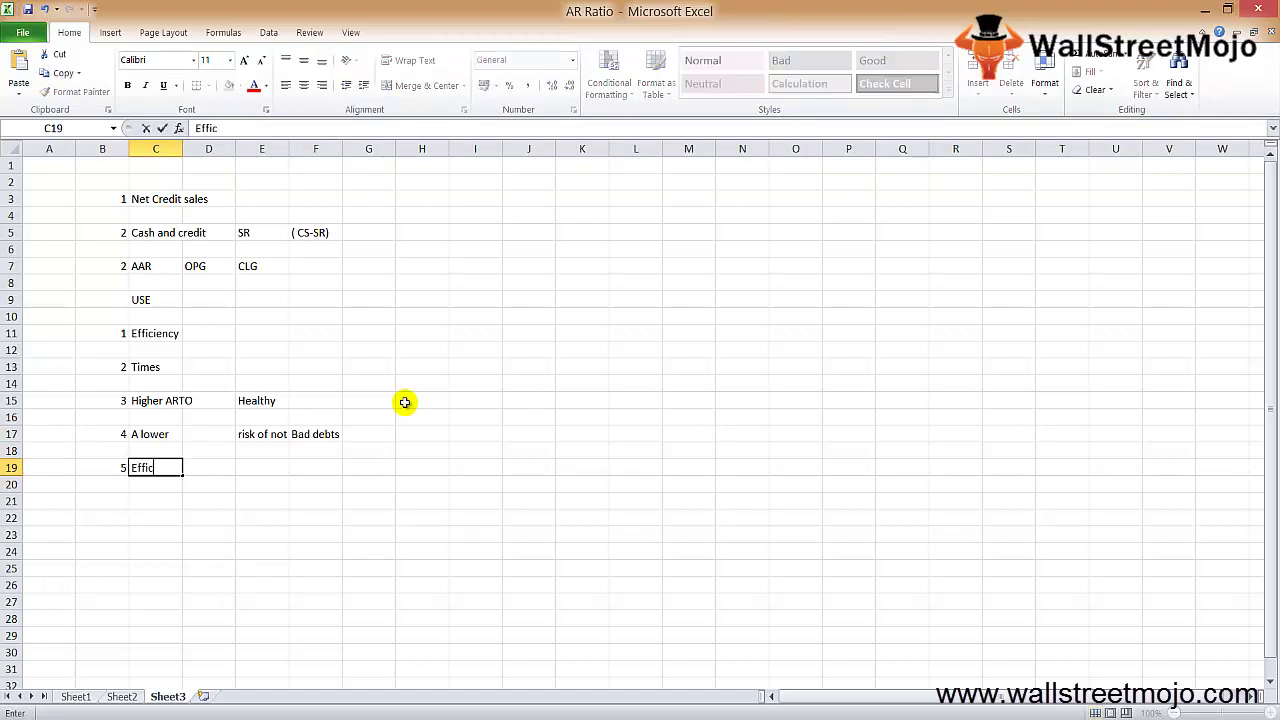
text(ient)
key(ctrl+Return)
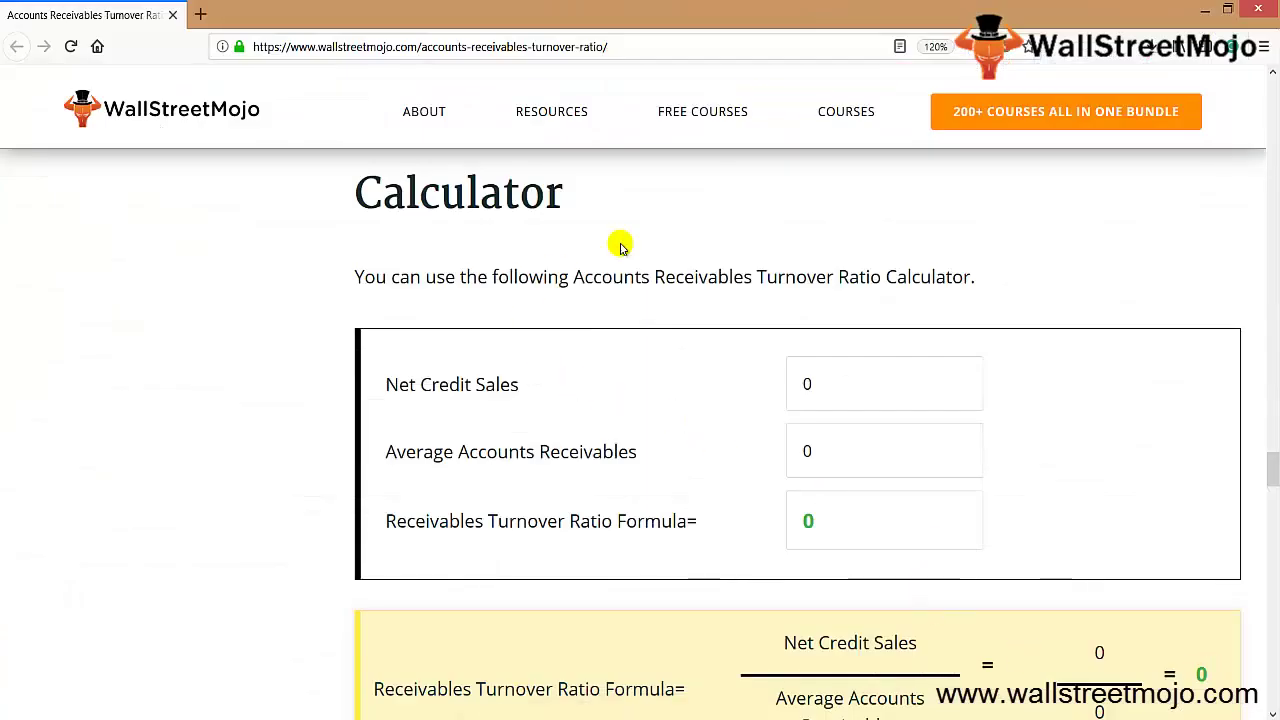
- Set the calculator's Net Credit Sales to 1000000
scroll(477, 279, up, 1)
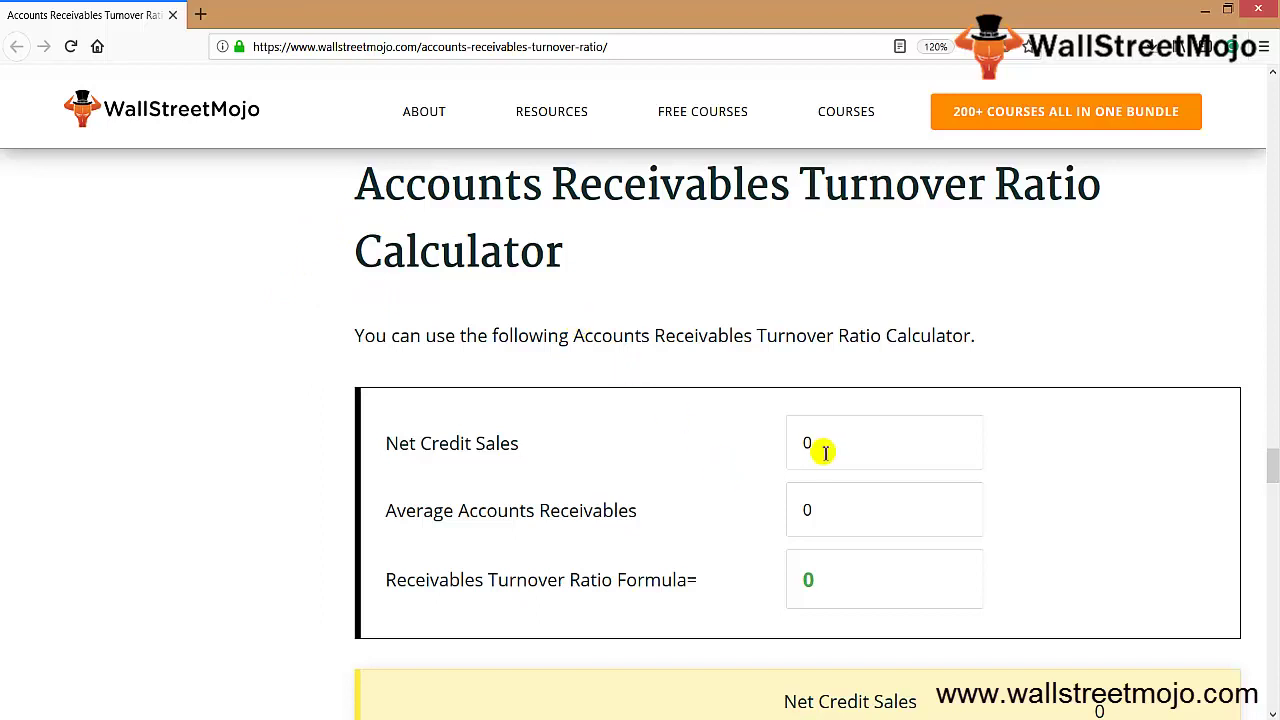
click(826, 451)
key(BackSpace)
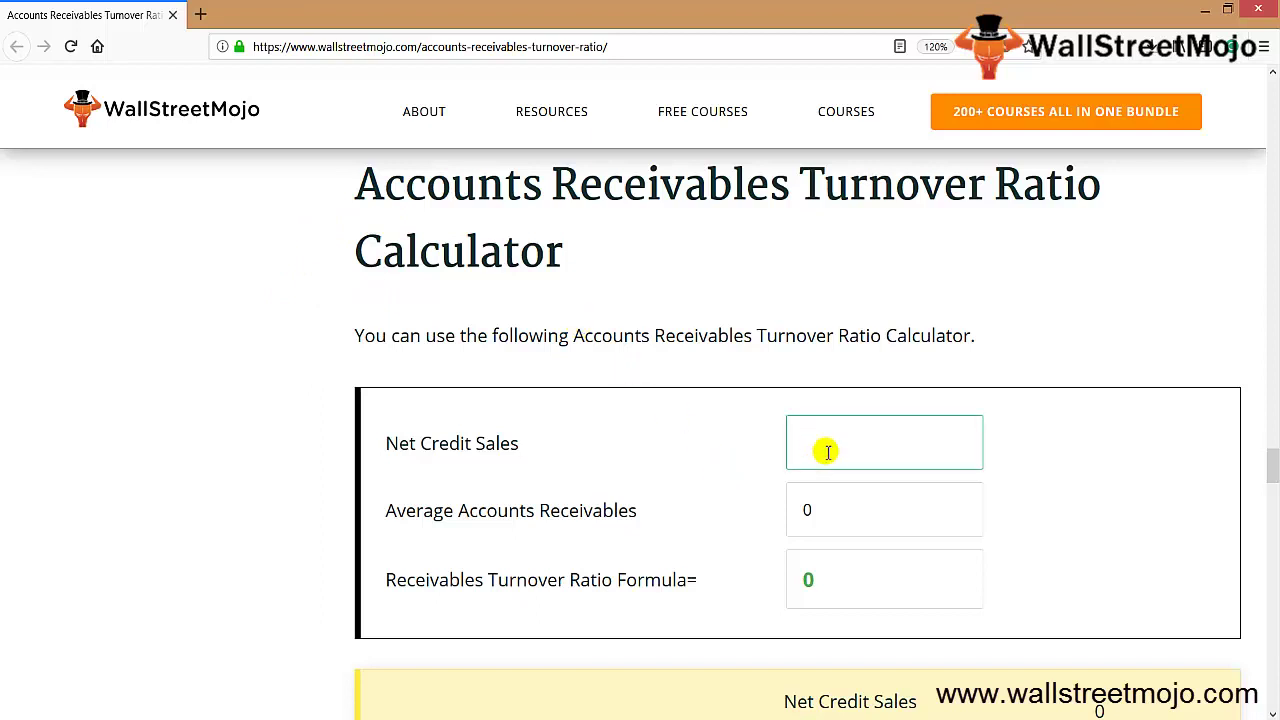
text(500)
key(BackSpace)
key(BackSpace)
key(BackSpace)
text(1000000)
- Enter 500000 as Average Accounts Receivables, giving a 2.00x turnover ratio
click(821, 517)
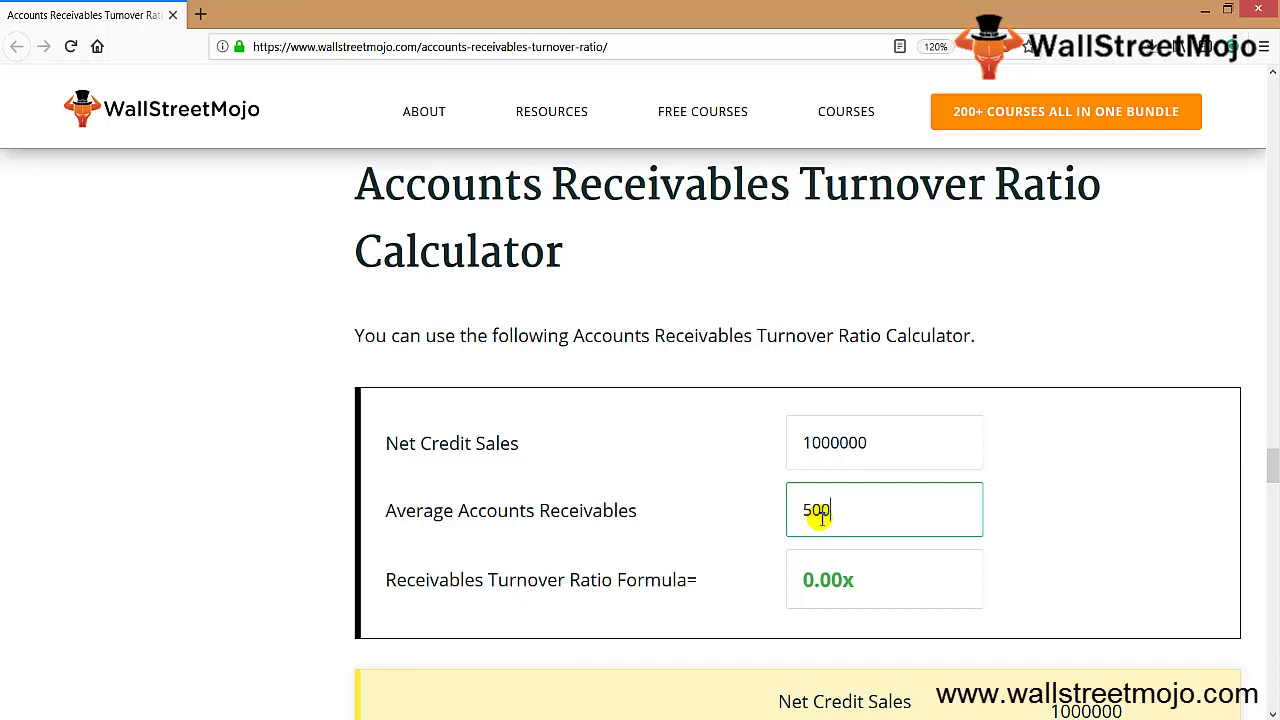
text(5000000)
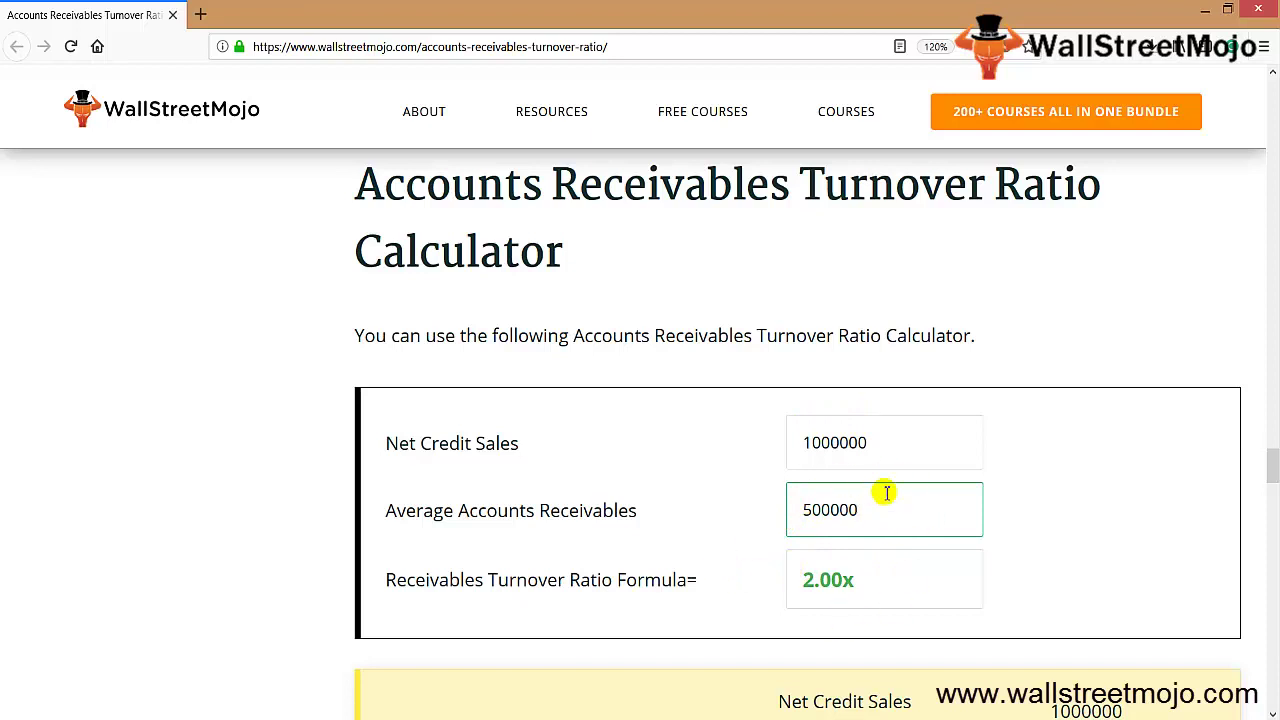
click(880, 442)
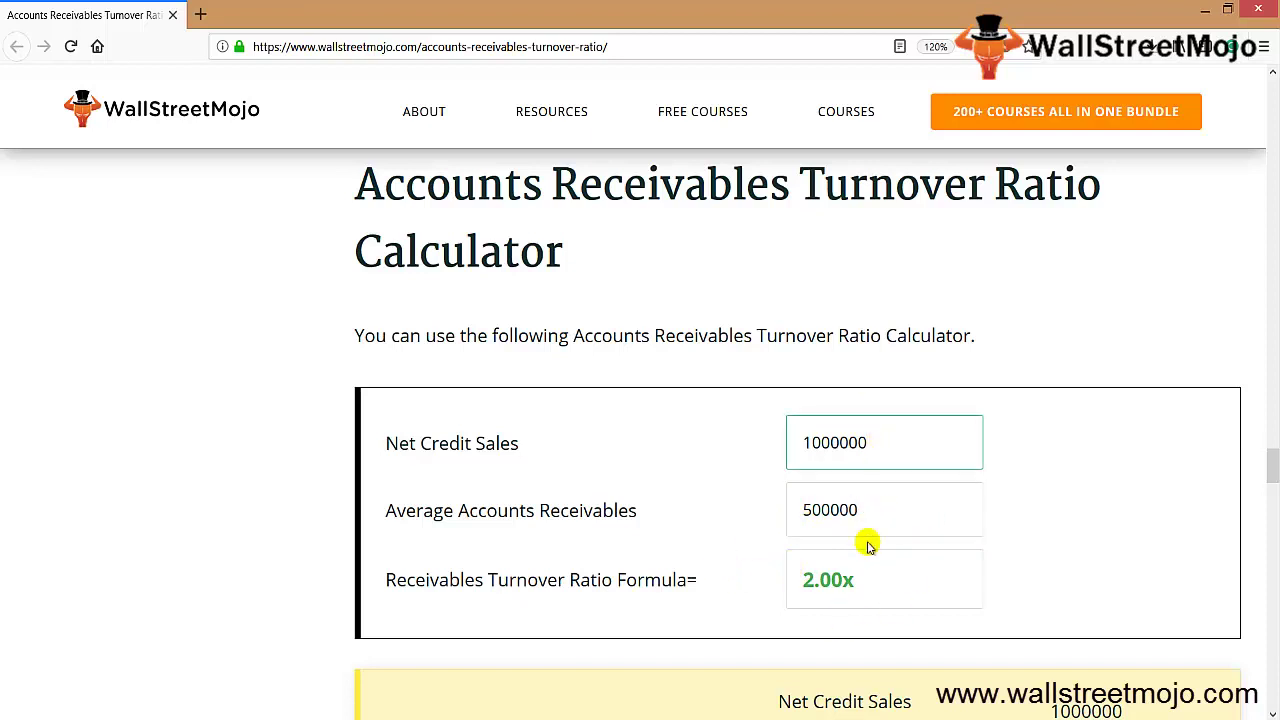
- Try Average Accounts Receivables values of 600000 and 400000, ending with 100000
click(860, 516)
key(BackSpace)
key(BackSpace)
key(BackSpace)
key(BackSpace)
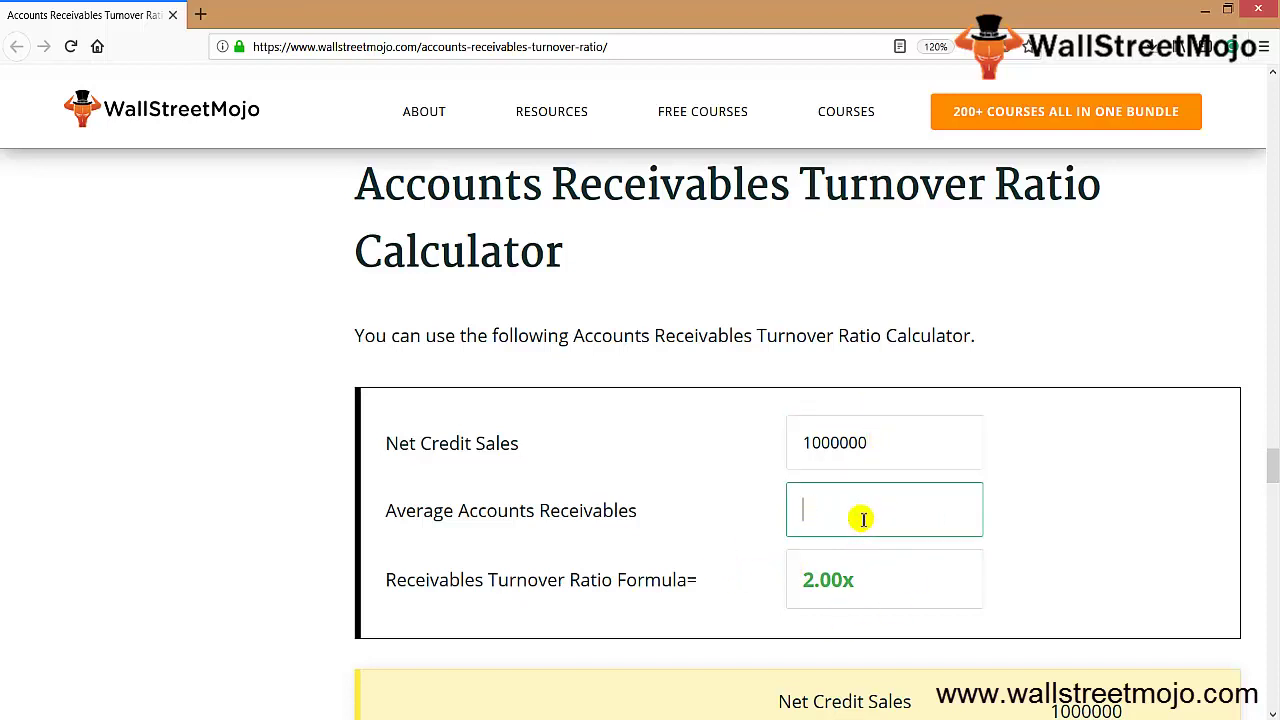
text(600000)
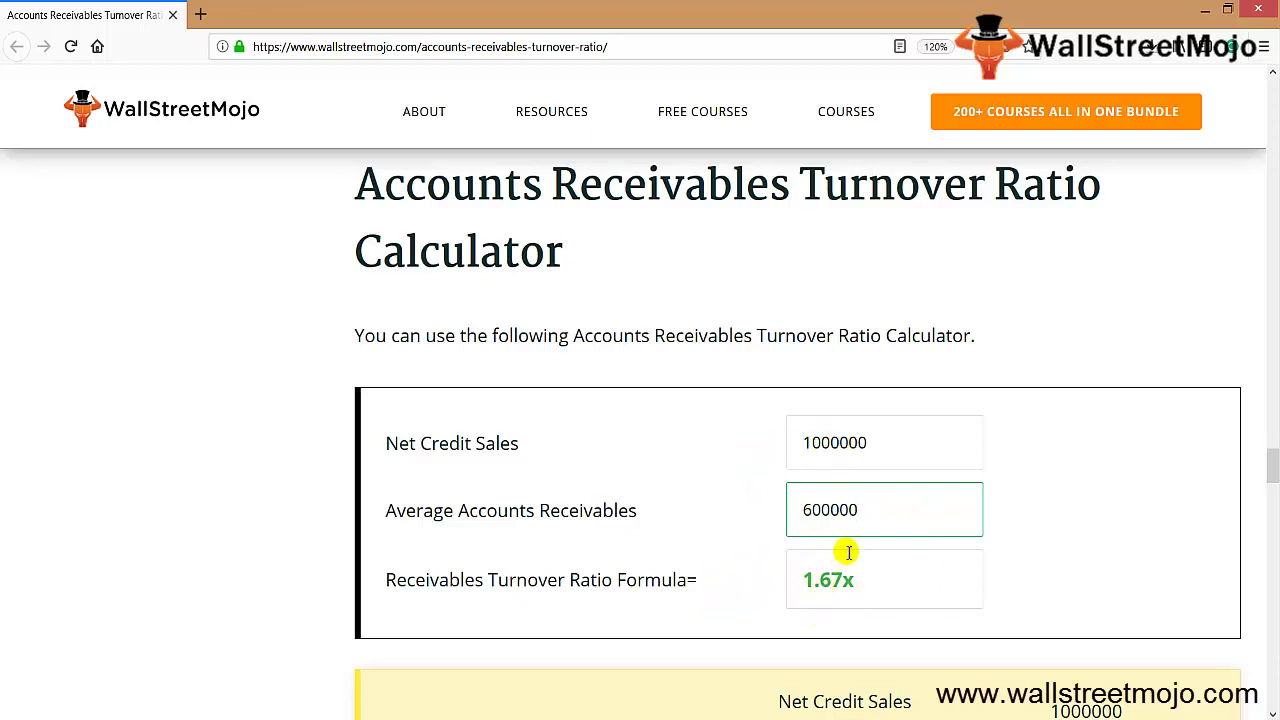
key(BackSpace)
key(BackSpace)
key(BackSpace)
key(BackSpace)
key(BackSpace)
key(BackSpace)
text(400000)
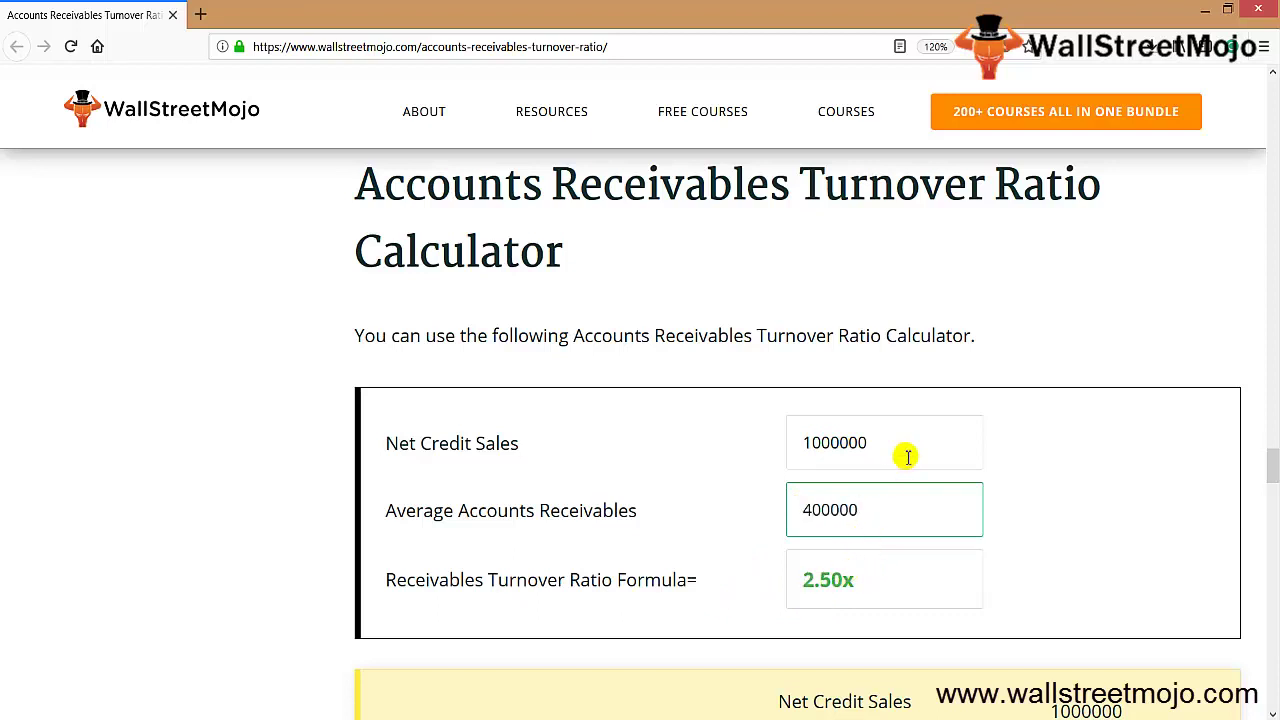
key(BackSpace)
key(BackSpace)
key(BackSpace)
key(BackSpace)
key(BackSpace)
text(100000)
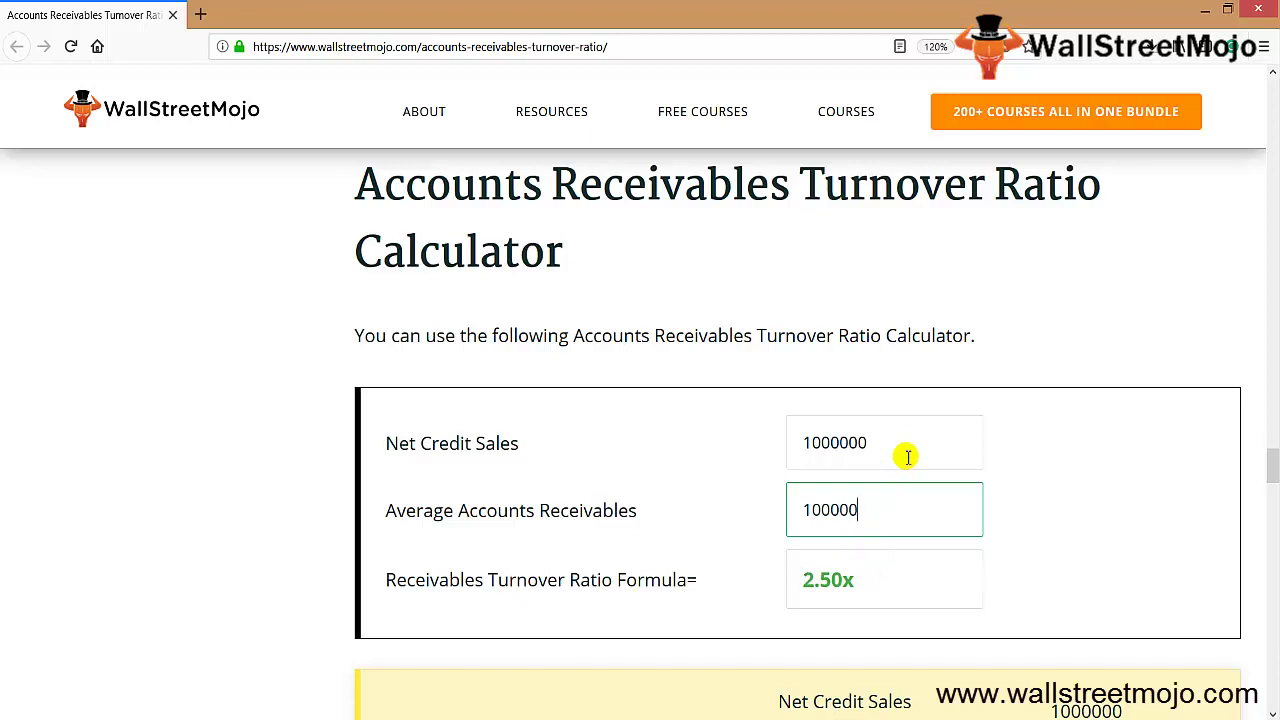